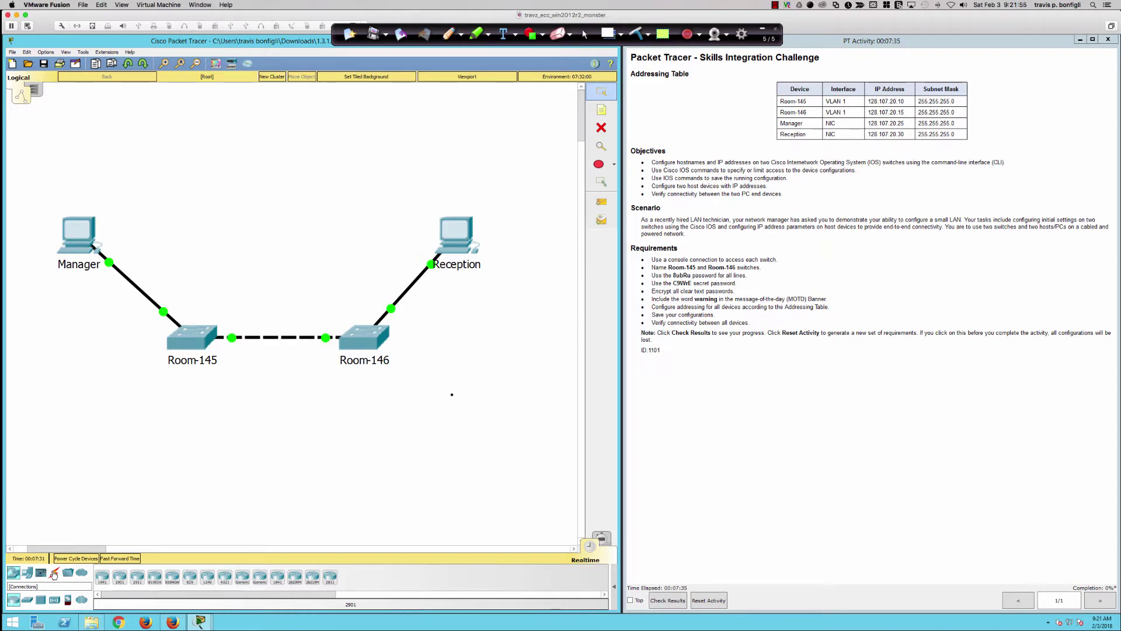
- Show the cable types available under the Connections category
left_click(54, 574)
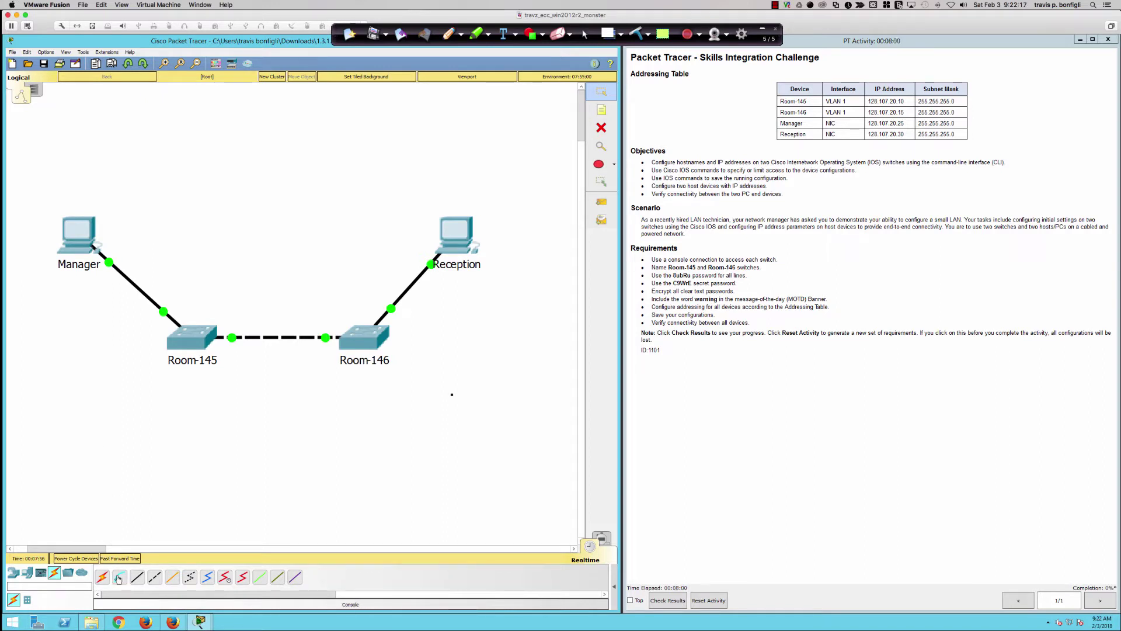
- Connect Manager's RS 232 port to Room-145's Console port with a console cable
left_click(118, 578)
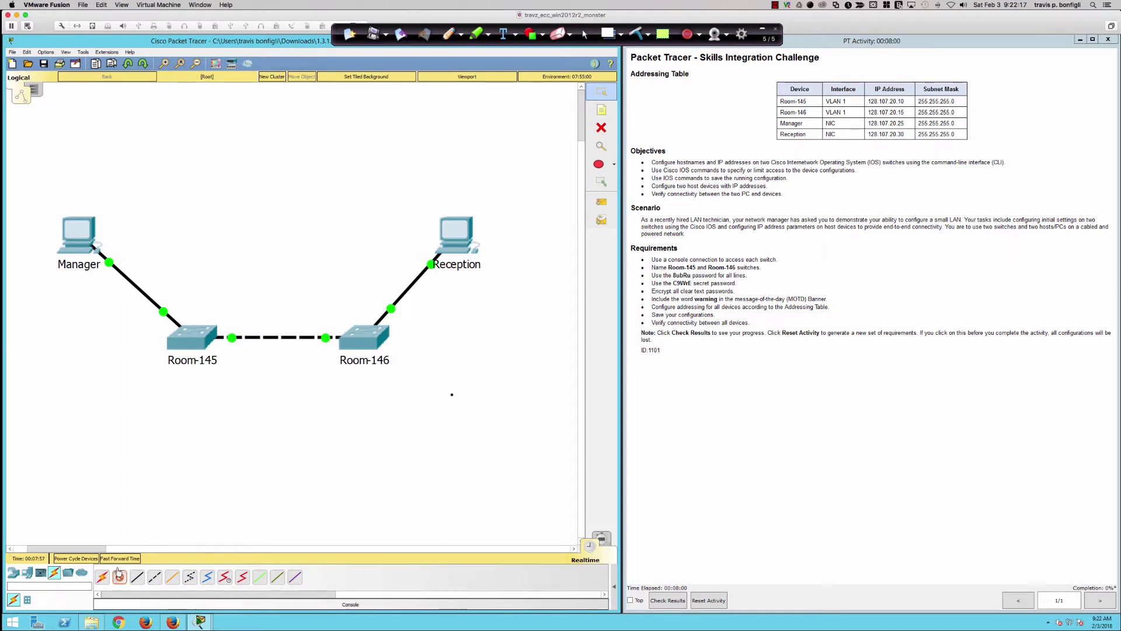
left_click(73, 242)
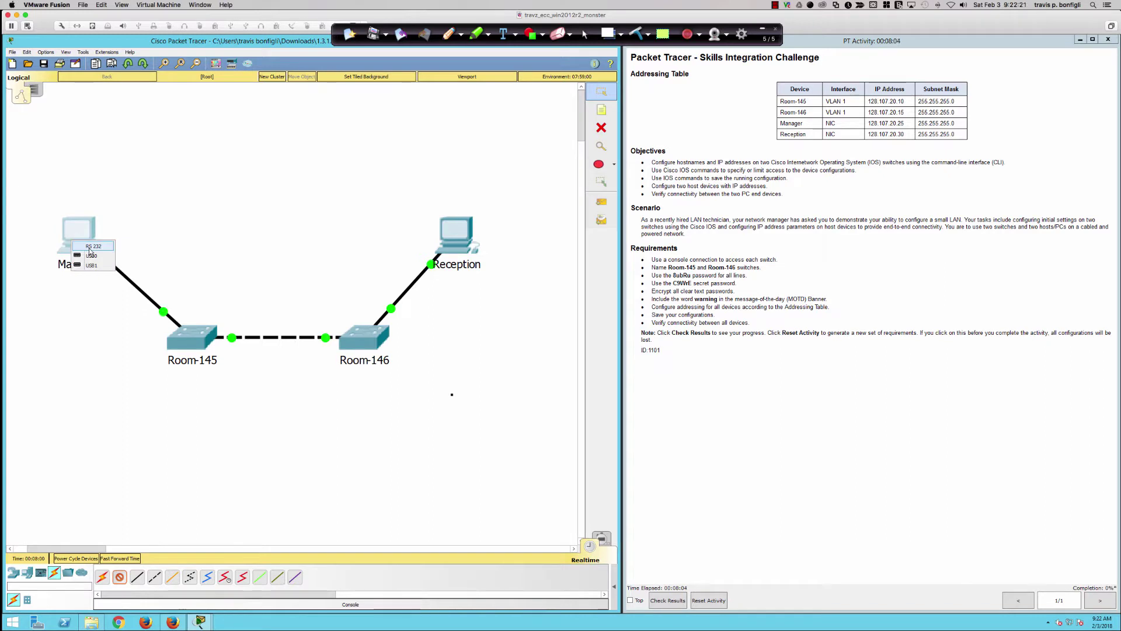
left_click(95, 247)
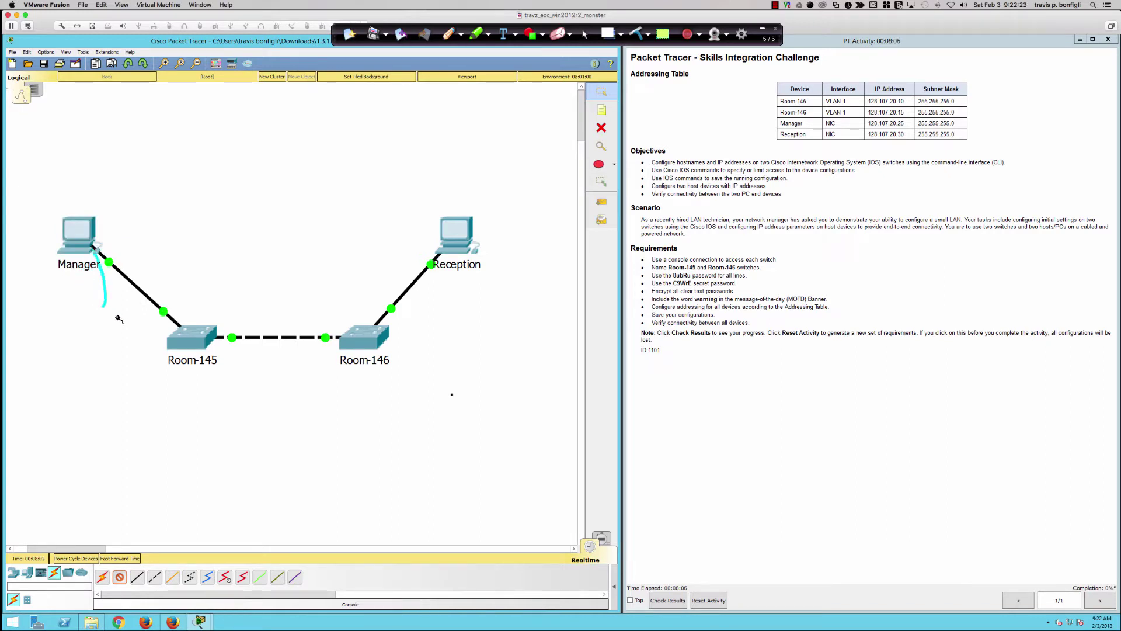
left_click(200, 329)
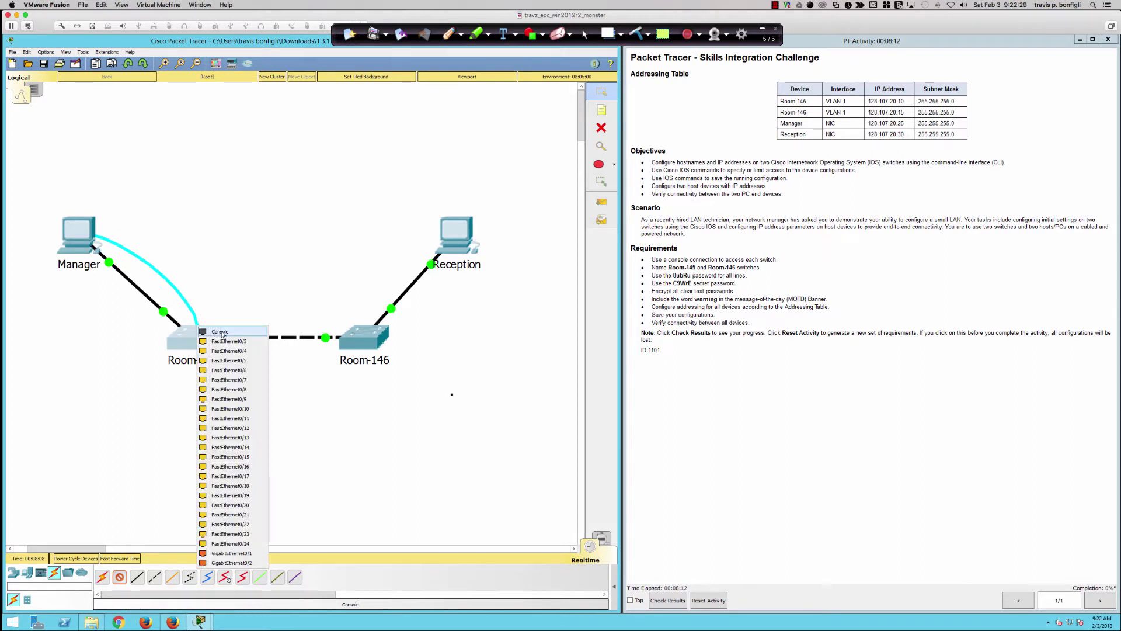
left_click(222, 332)
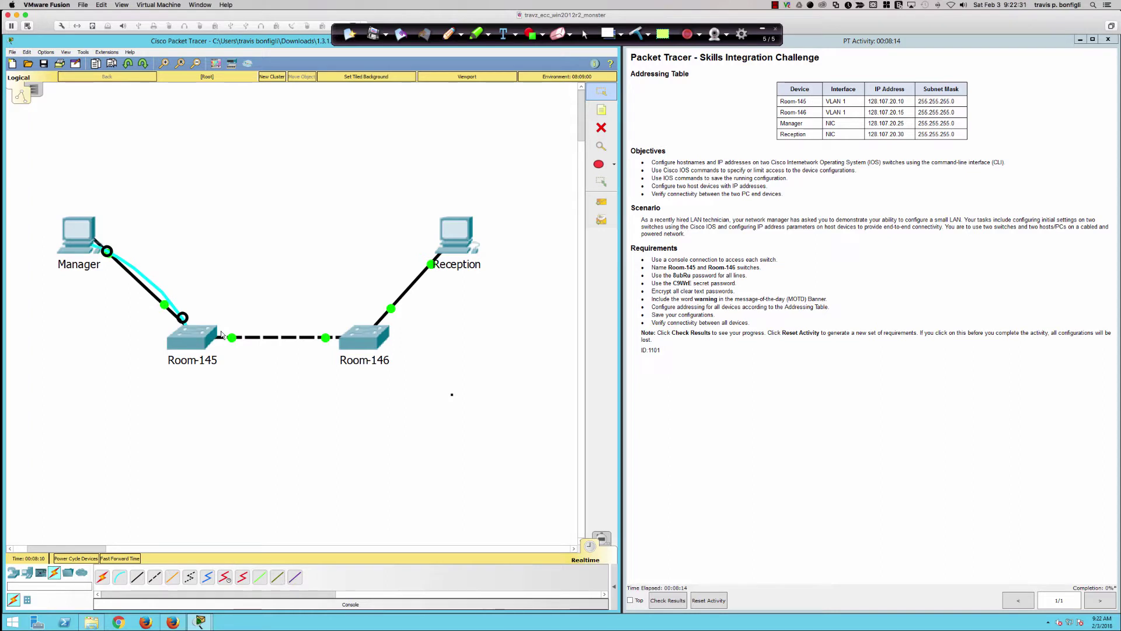
- Connect Reception's RS232 port to Room-146's Console port with a console cable
left_click(119, 577)
left_click(455, 230)
left_click(474, 236)
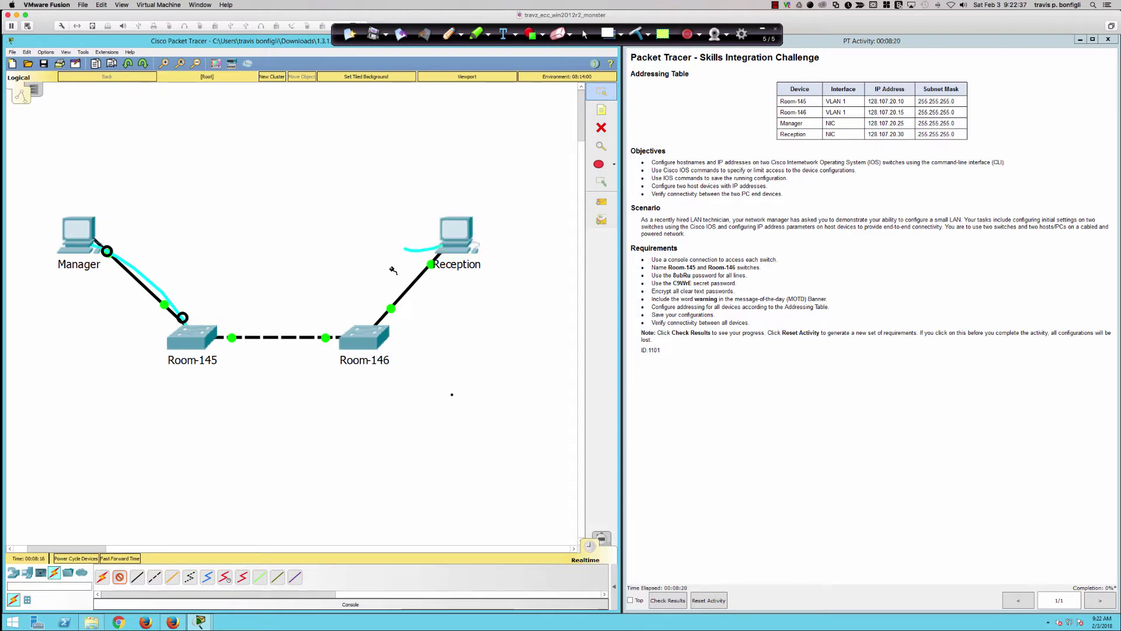
left_click(383, 345)
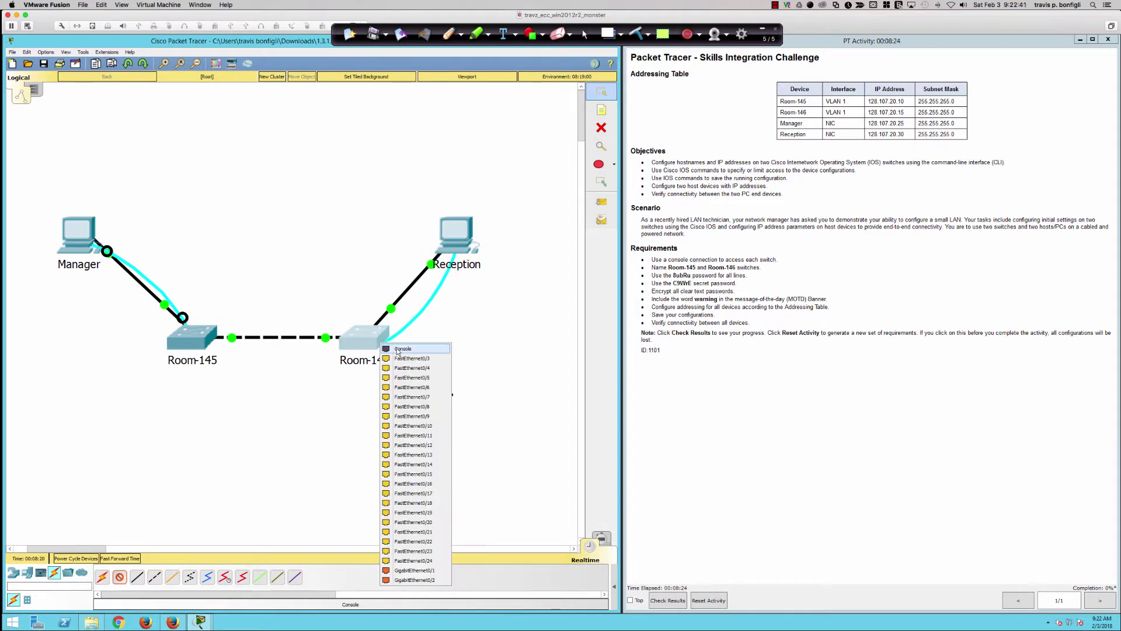
left_click(397, 352)
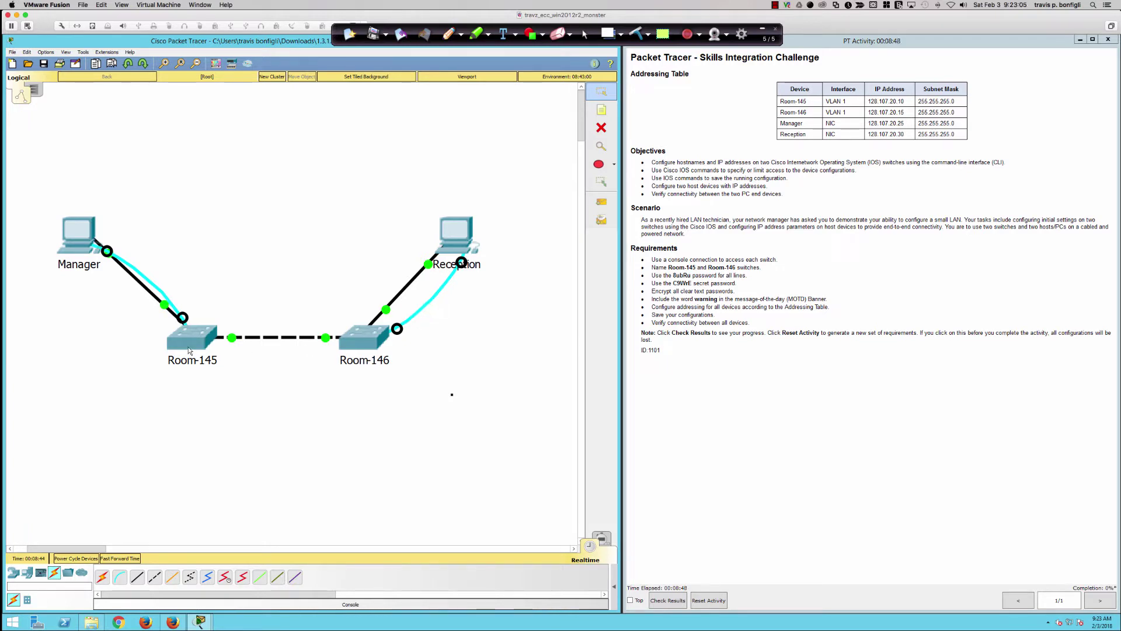
left_click(188, 341)
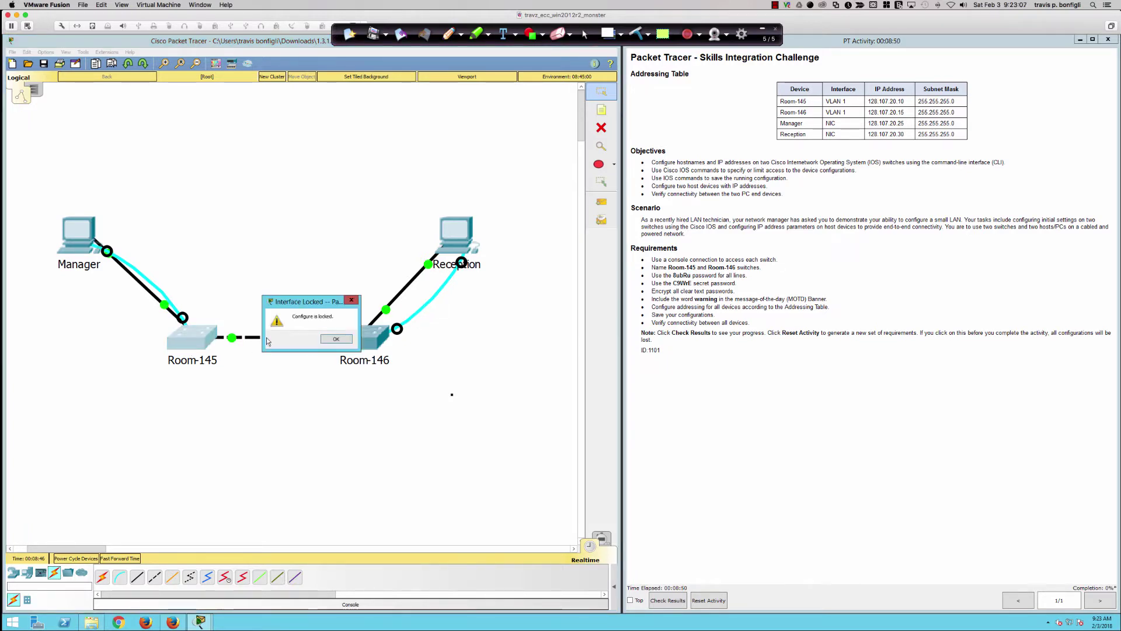
left_click(330, 341)
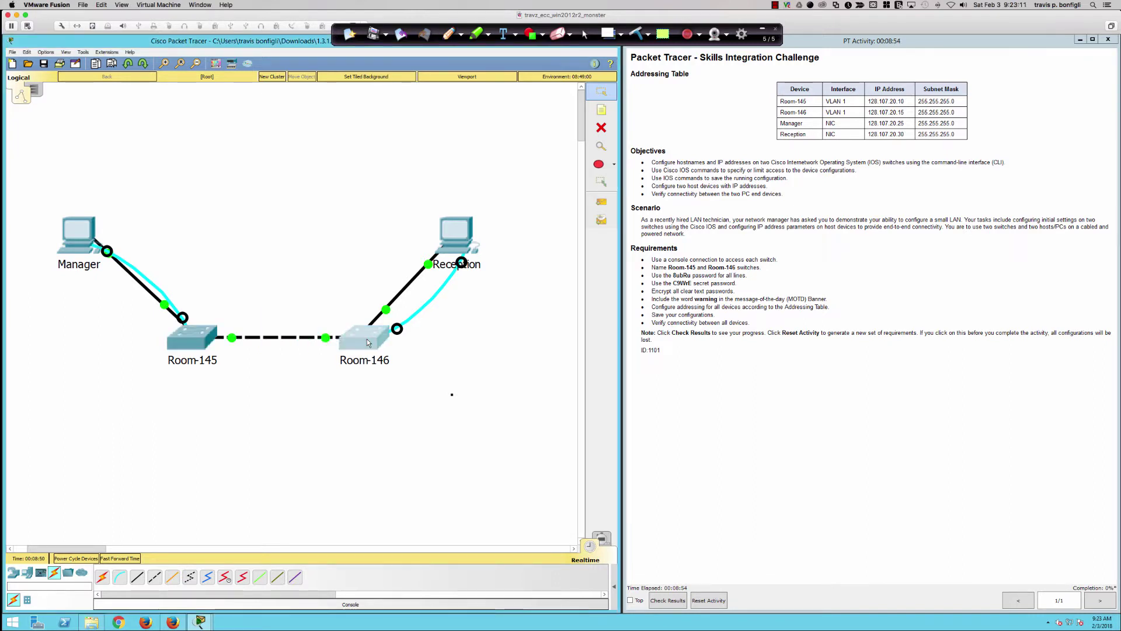
left_click(367, 338)
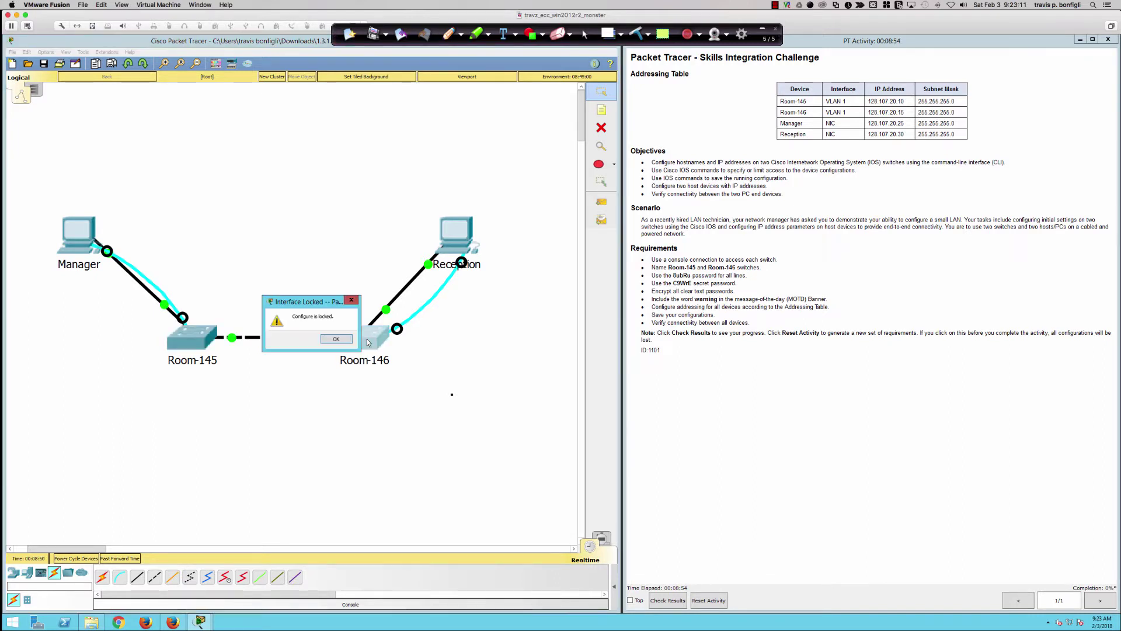
left_click(331, 341)
left_click(193, 338)
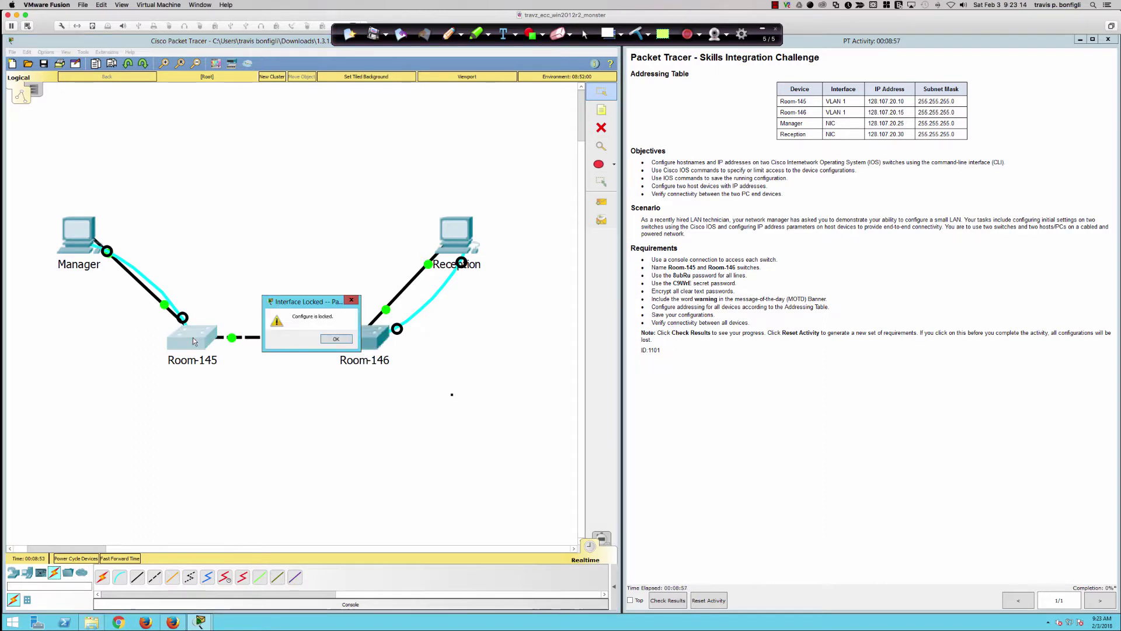
left_click(329, 340)
left_click(361, 339)
left_click(335, 338)
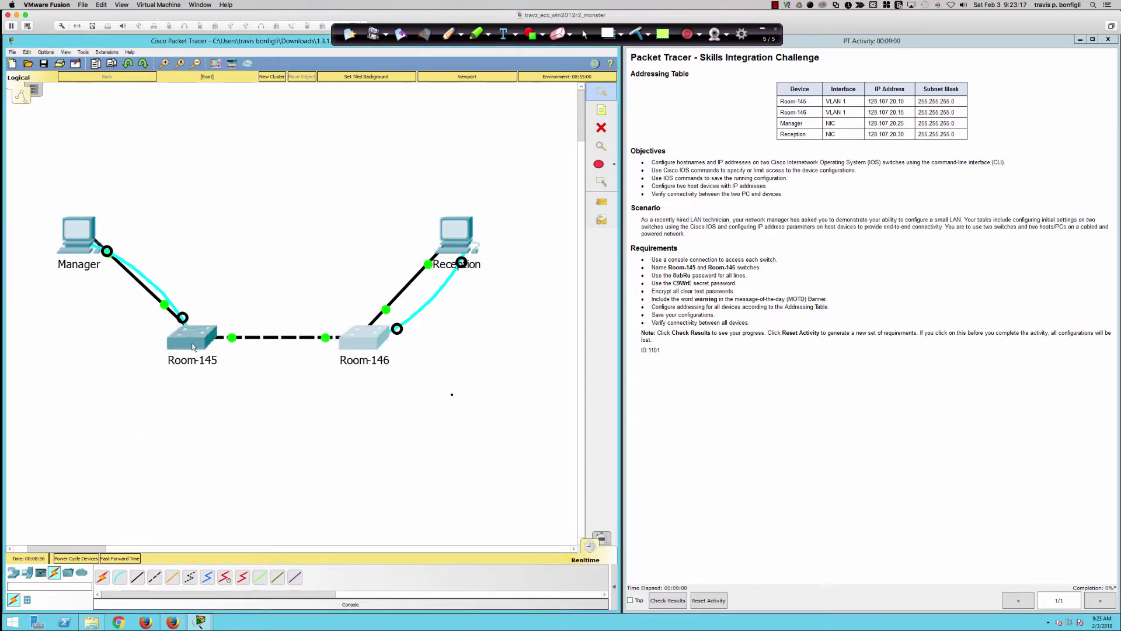
left_click(194, 346)
left_click(330, 341)
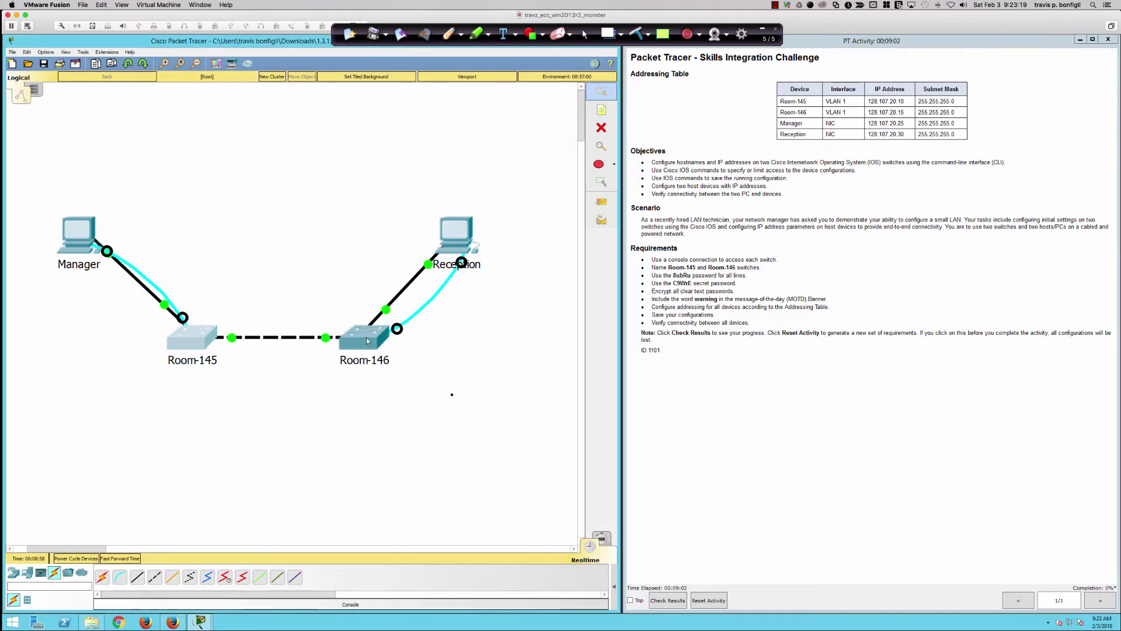
left_click(653, 258)
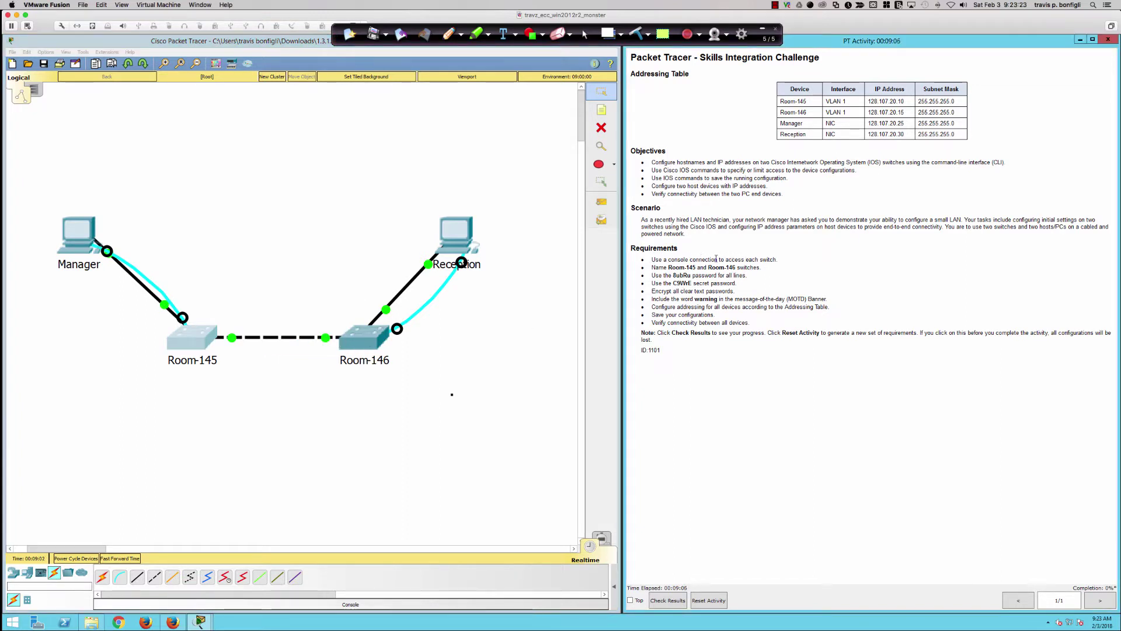
left_click_drag(745, 259, 665, 259)
left_click(474, 303)
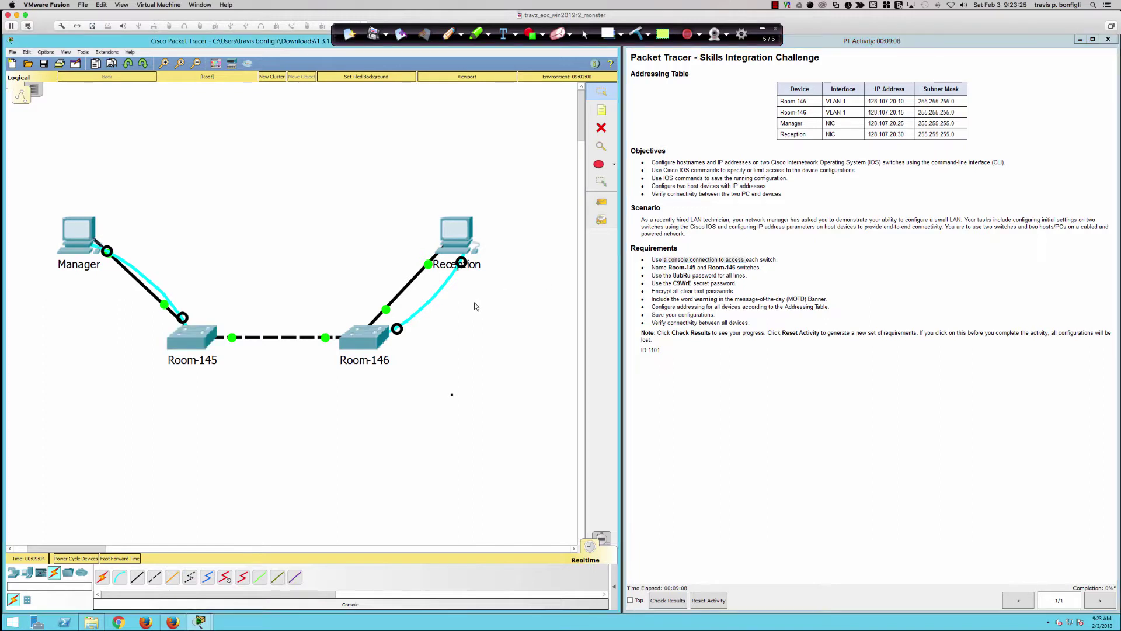
left_click(631, 282)
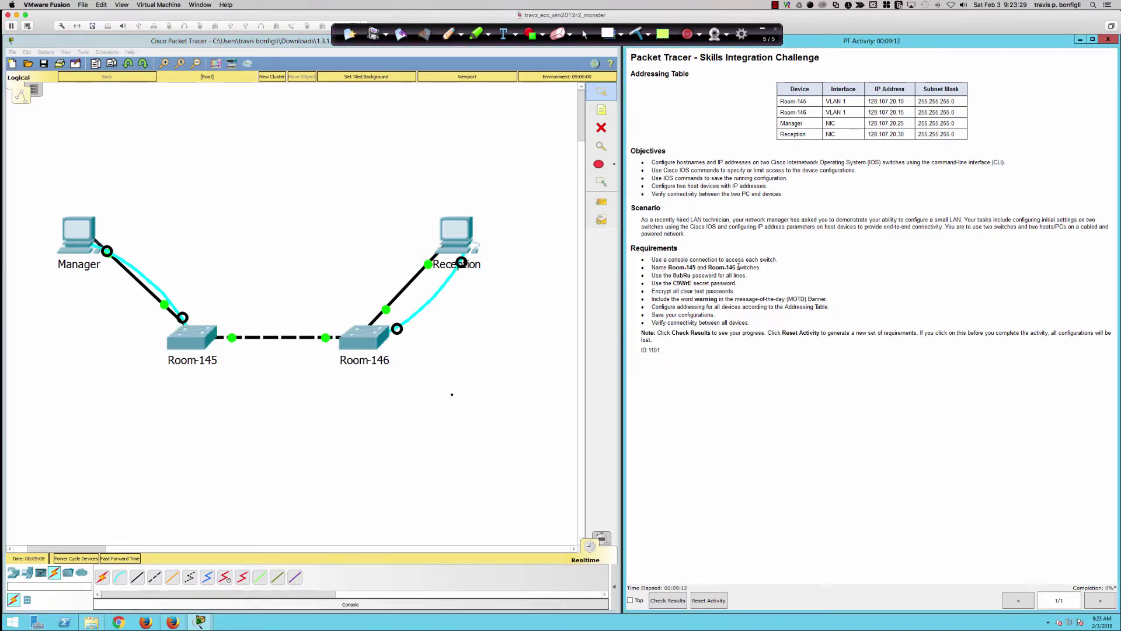
left_click(73, 242)
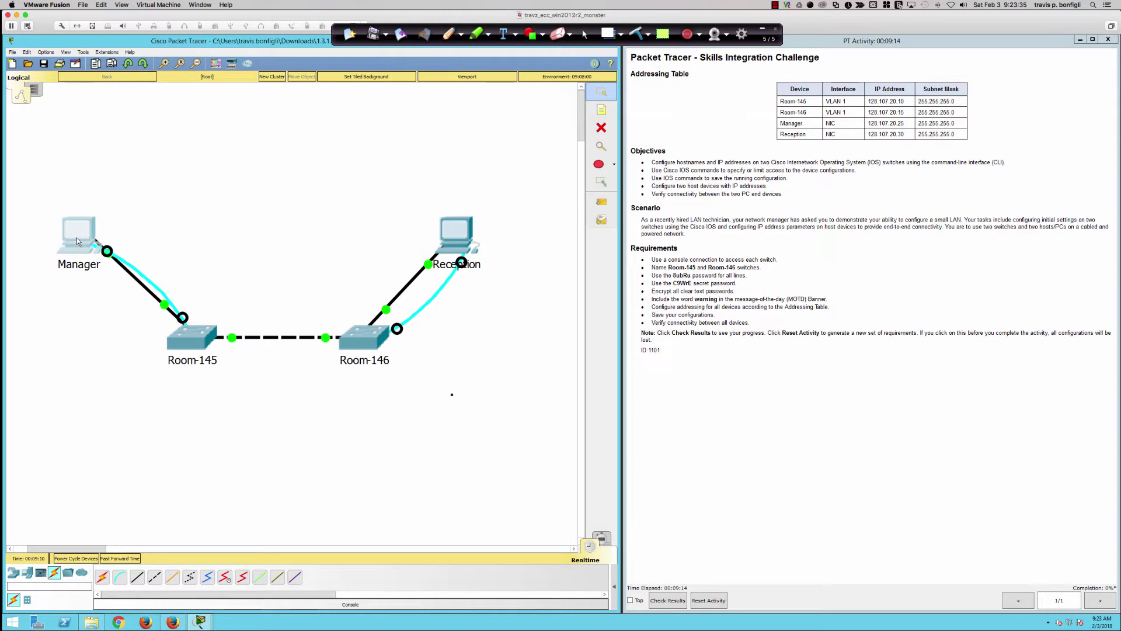
- Open the Manager PC window on its Desktop tab, then switch to SecureCRT
left_click(75, 237)
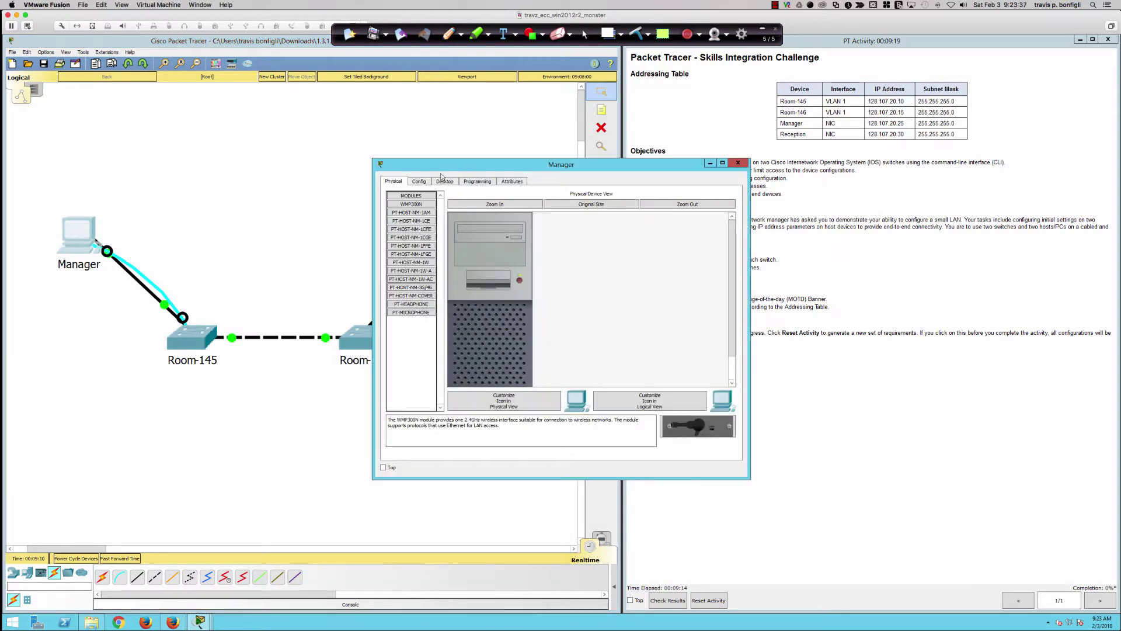
left_click_drag(428, 164, 366, 177)
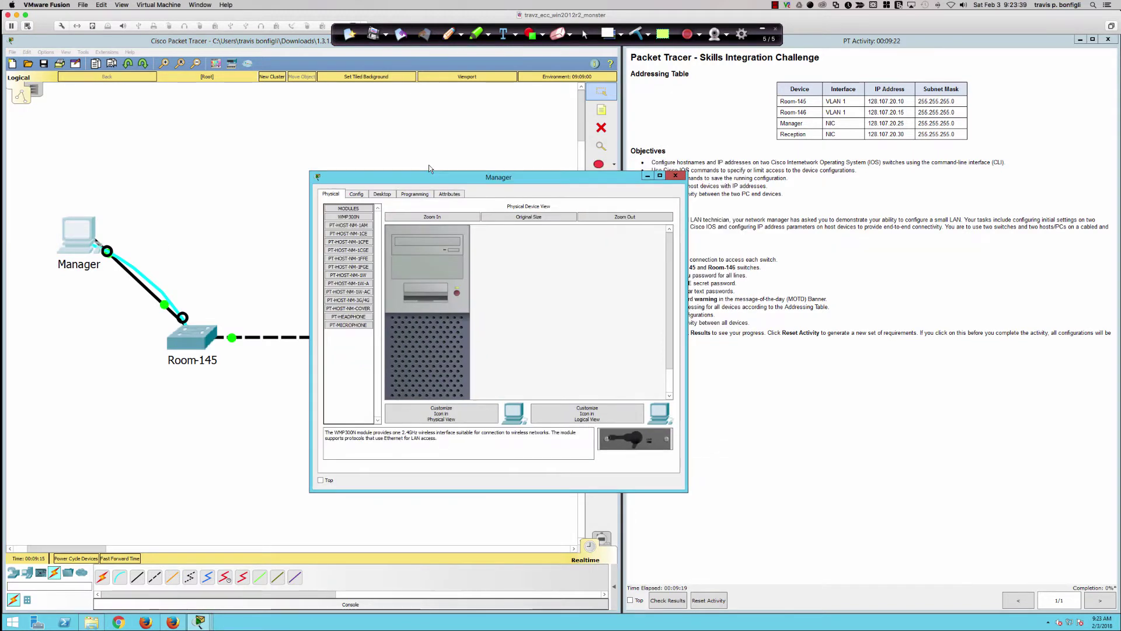
left_click(445, 168)
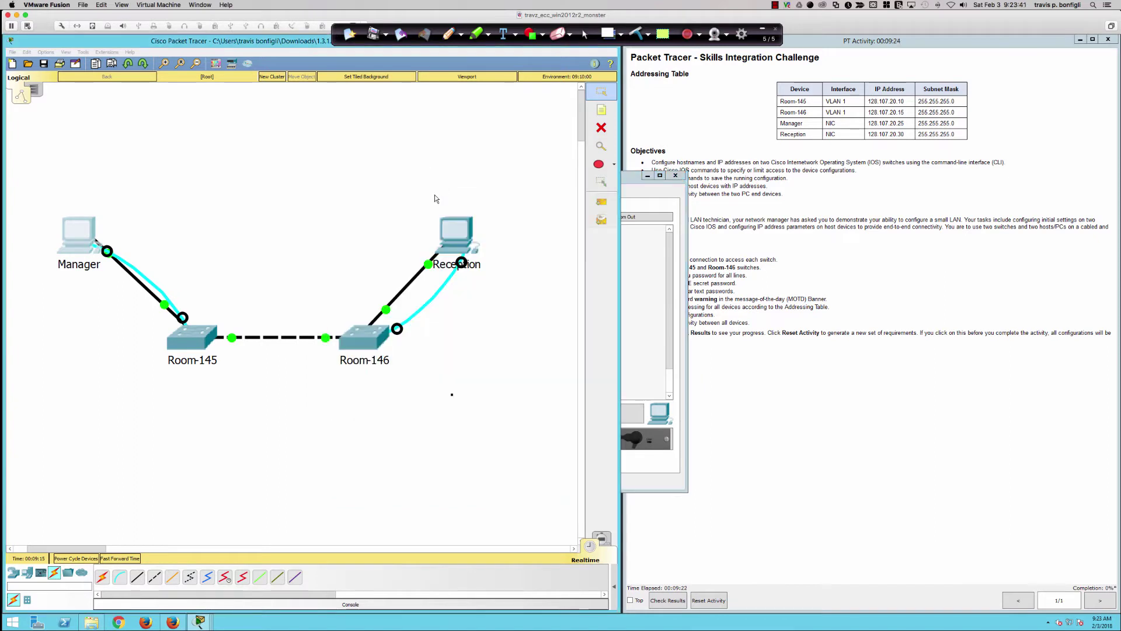
left_click(639, 259)
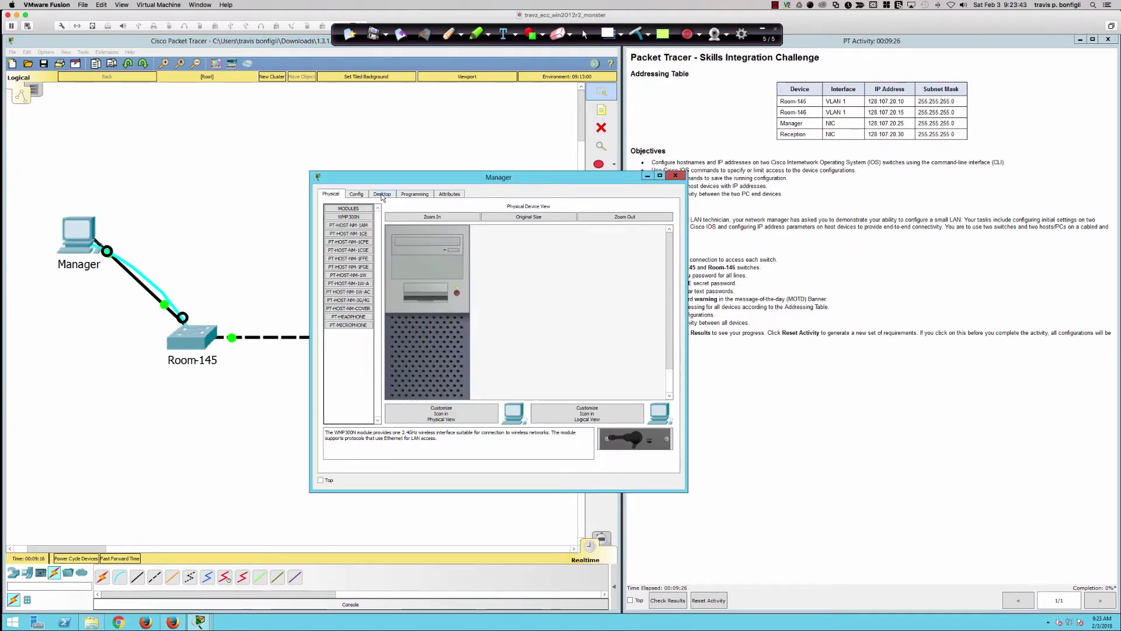
left_click(382, 195)
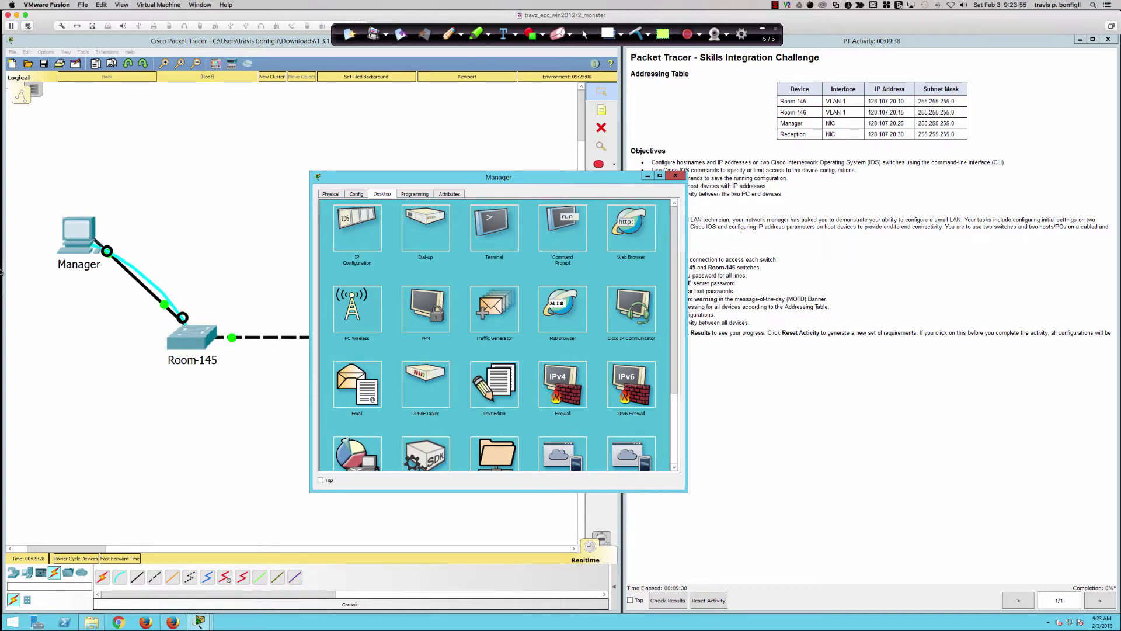
mouse_move(10, 274)
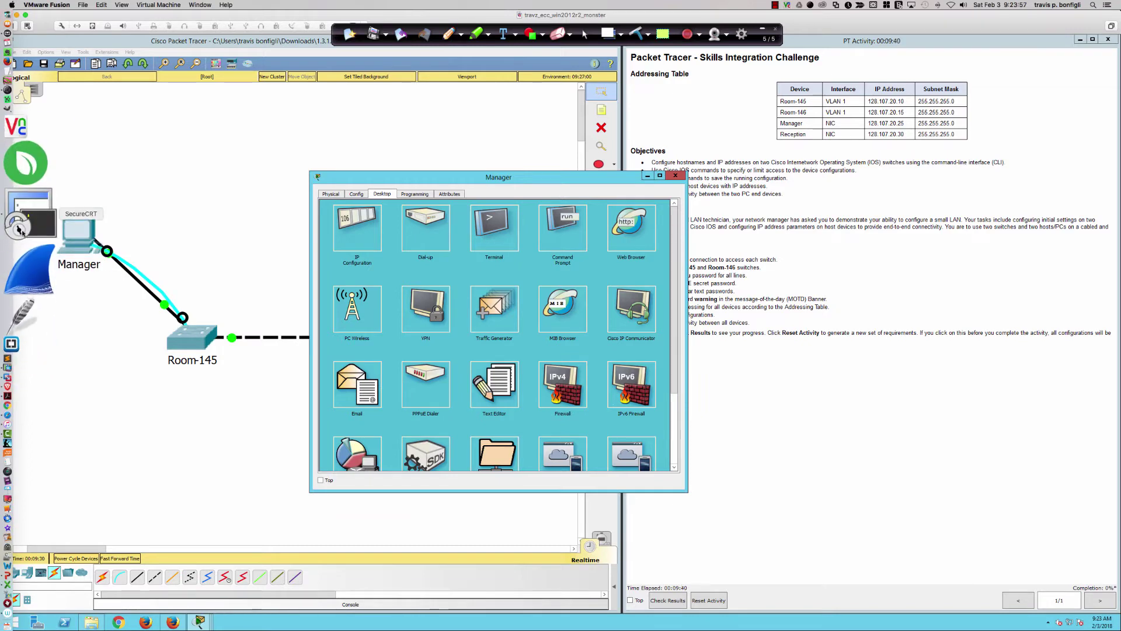
left_click(14, 225)
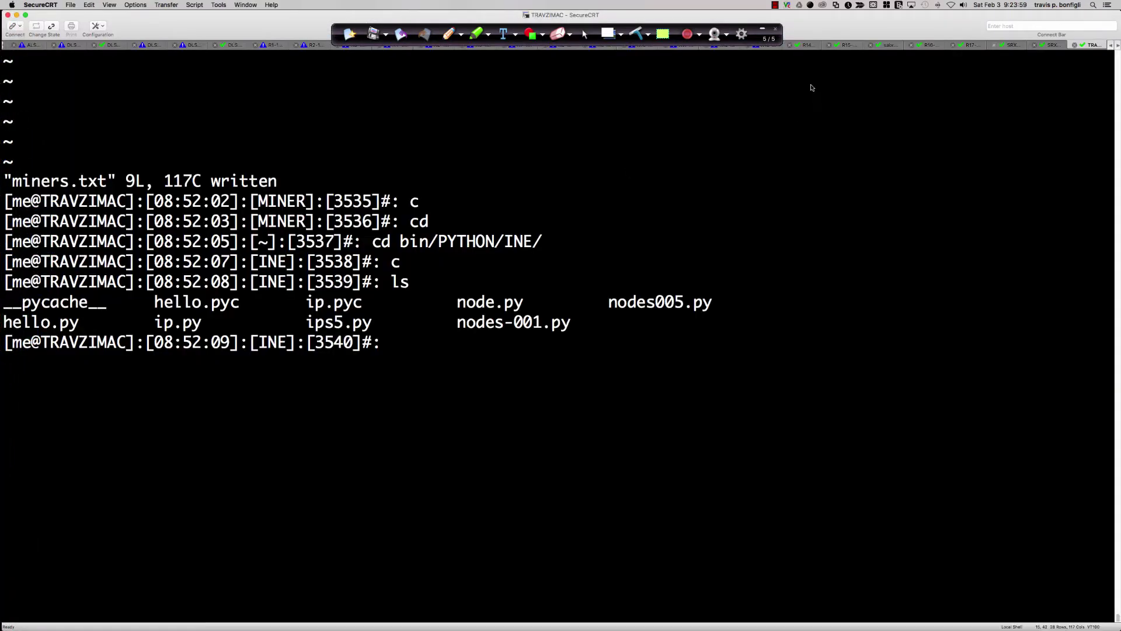
- Answer 'no' to the R11-1941 router's initial configuration dialog, then return to Packet Tracer
left_click(682, 49)
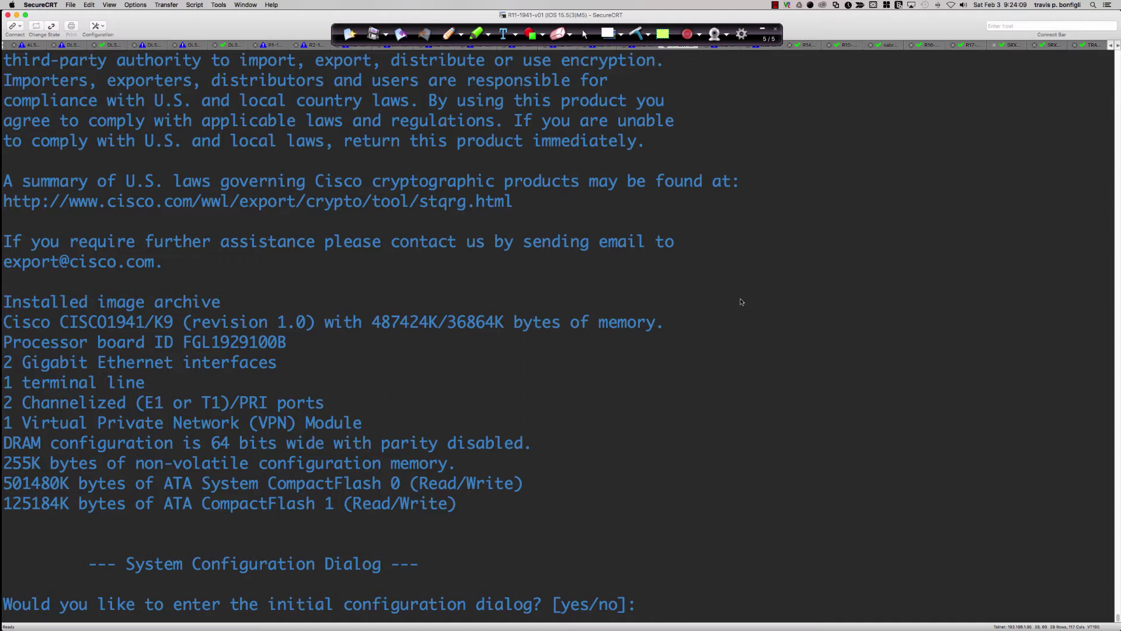
type("no")
key("super+Tab")
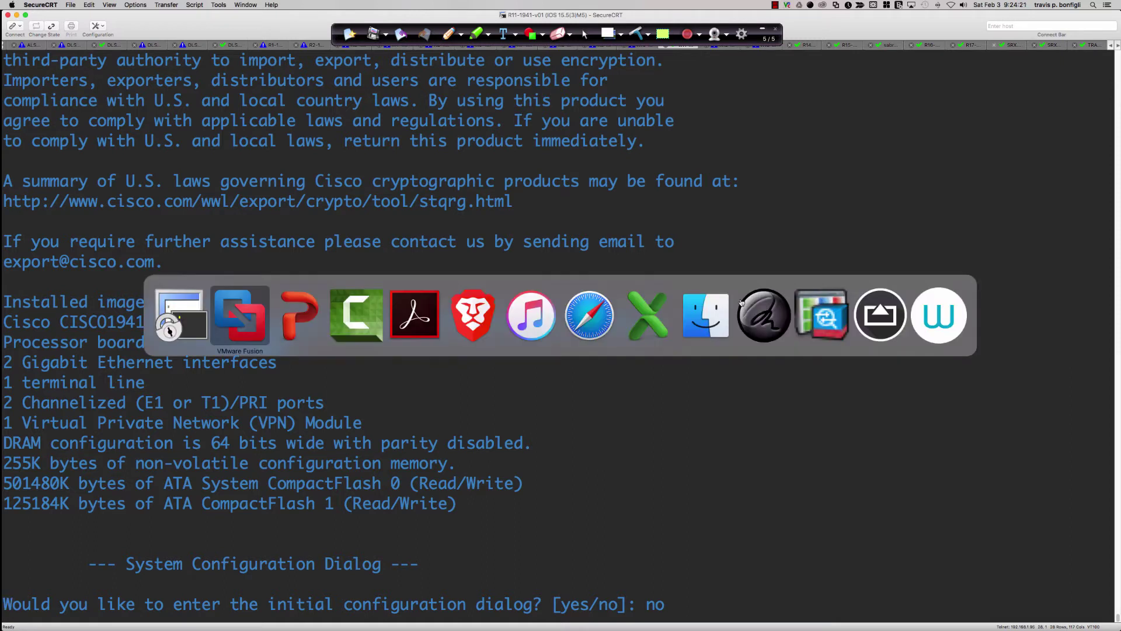
left_click(229, 306)
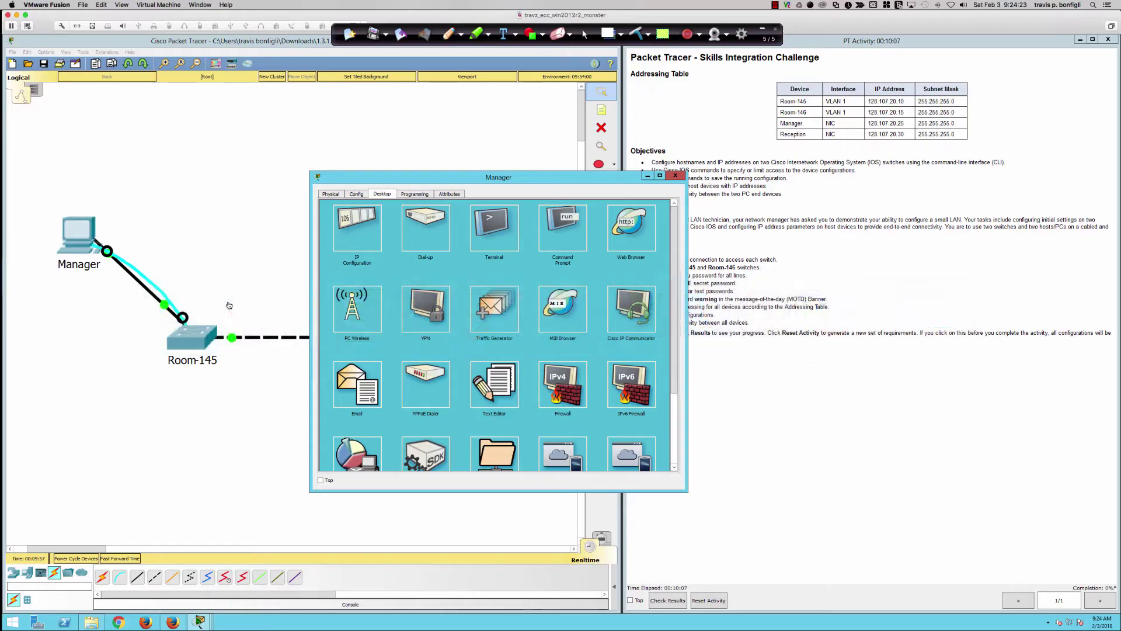
- Open Manager's Terminal with default serial settings, enlarge it, and wake the switch console
left_click(496, 232)
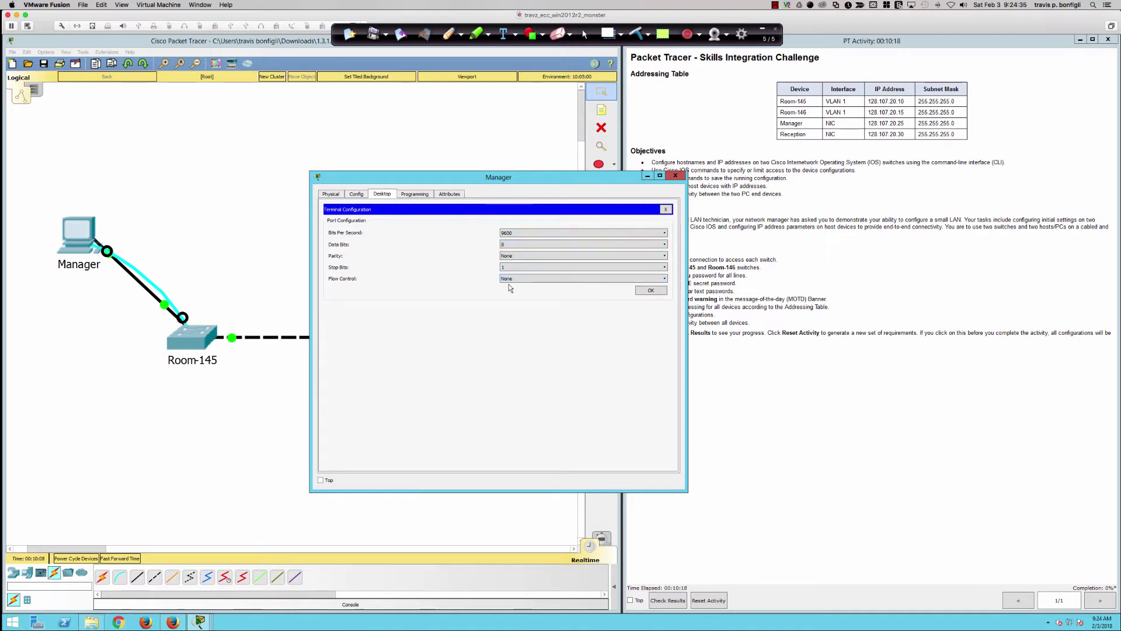
left_click(648, 291)
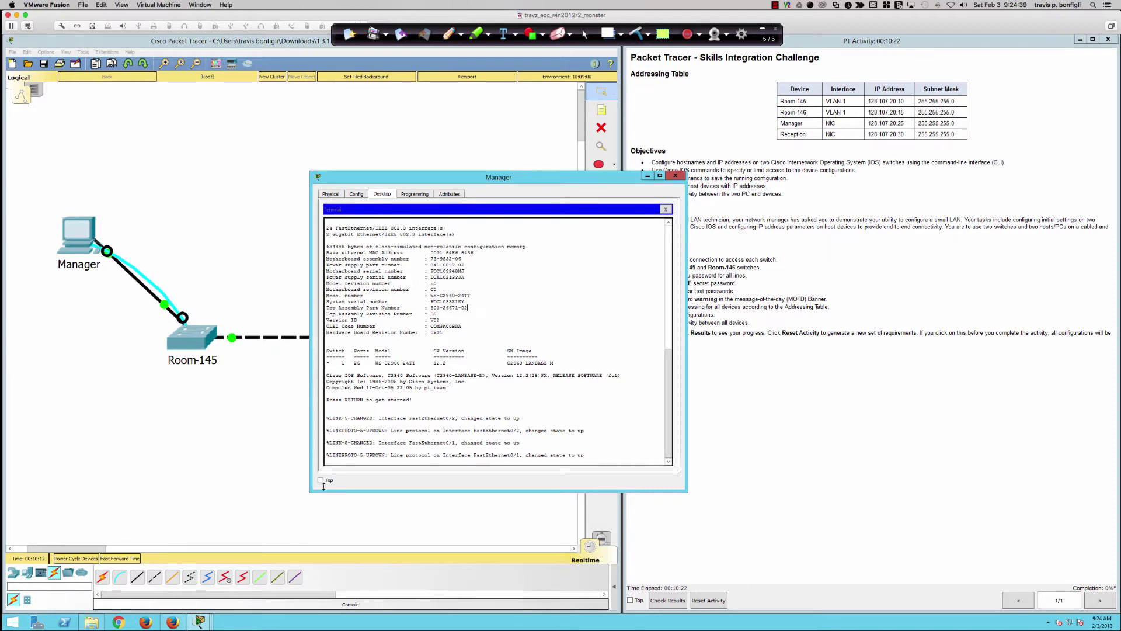
left_click(309, 497)
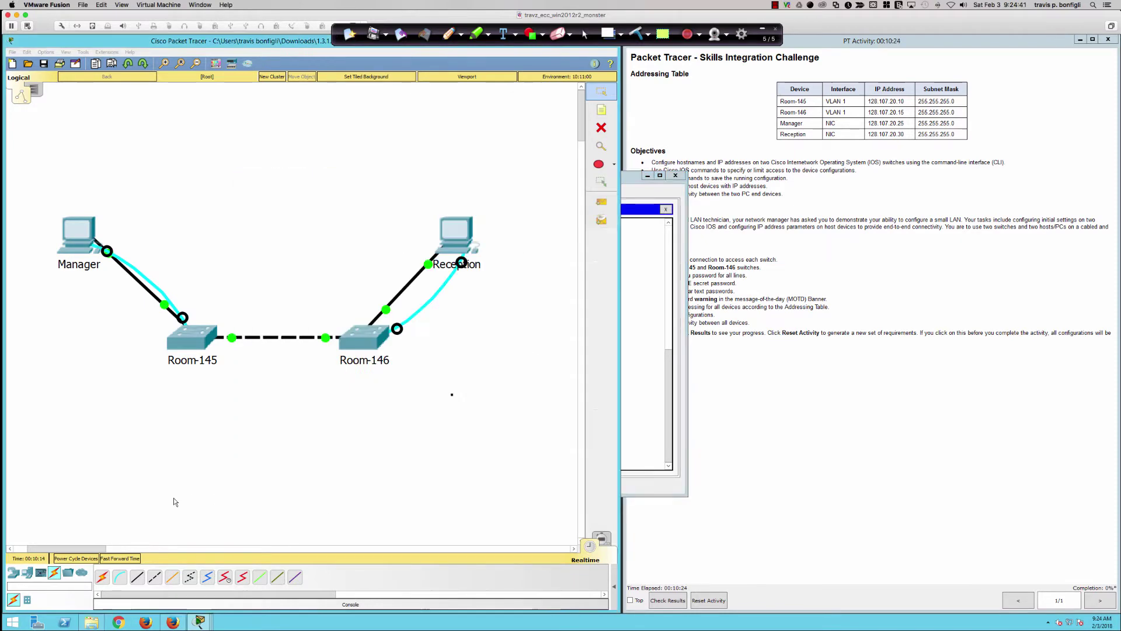
left_click(645, 407)
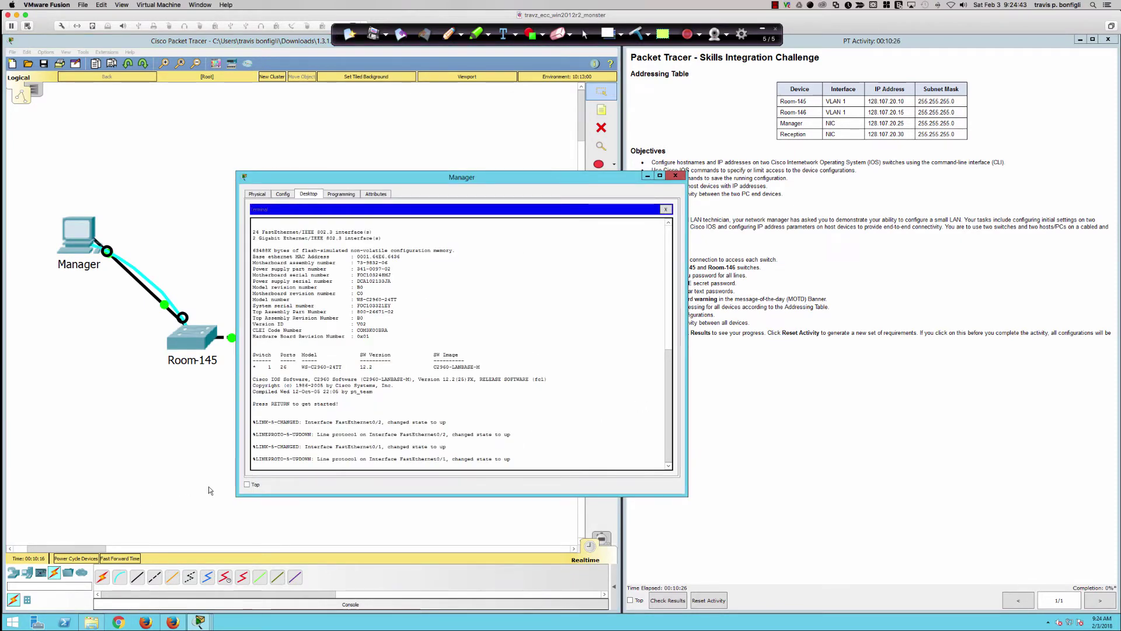
left_click_drag(236, 495, 39, 522)
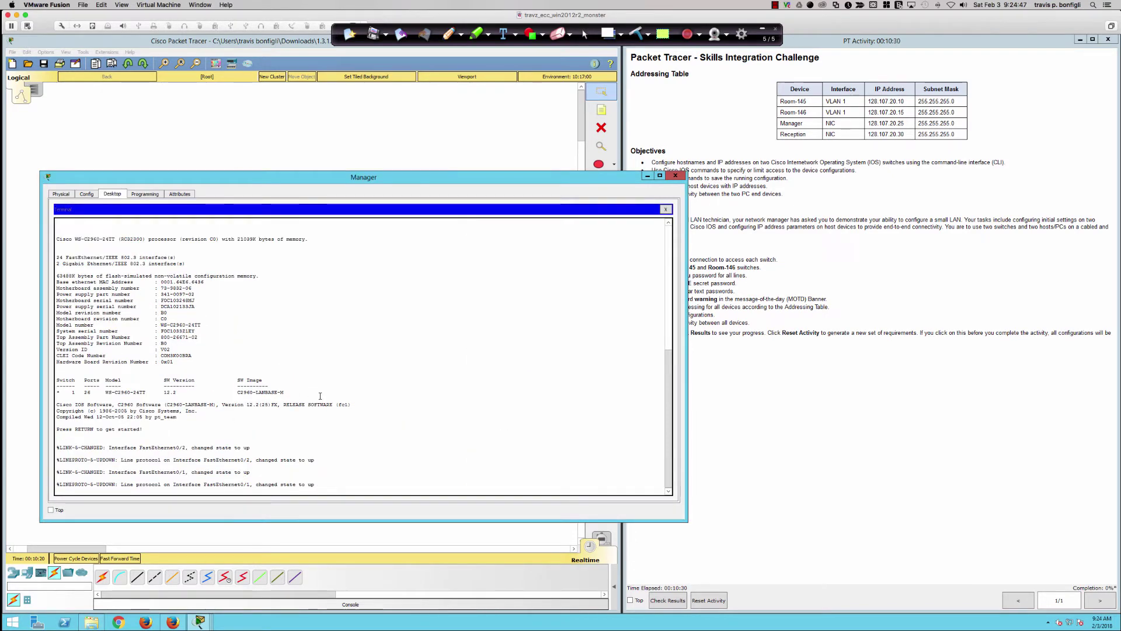
key("Return")
key("Return")
key("Return")
key("Return")
key("Return")
key("Return")
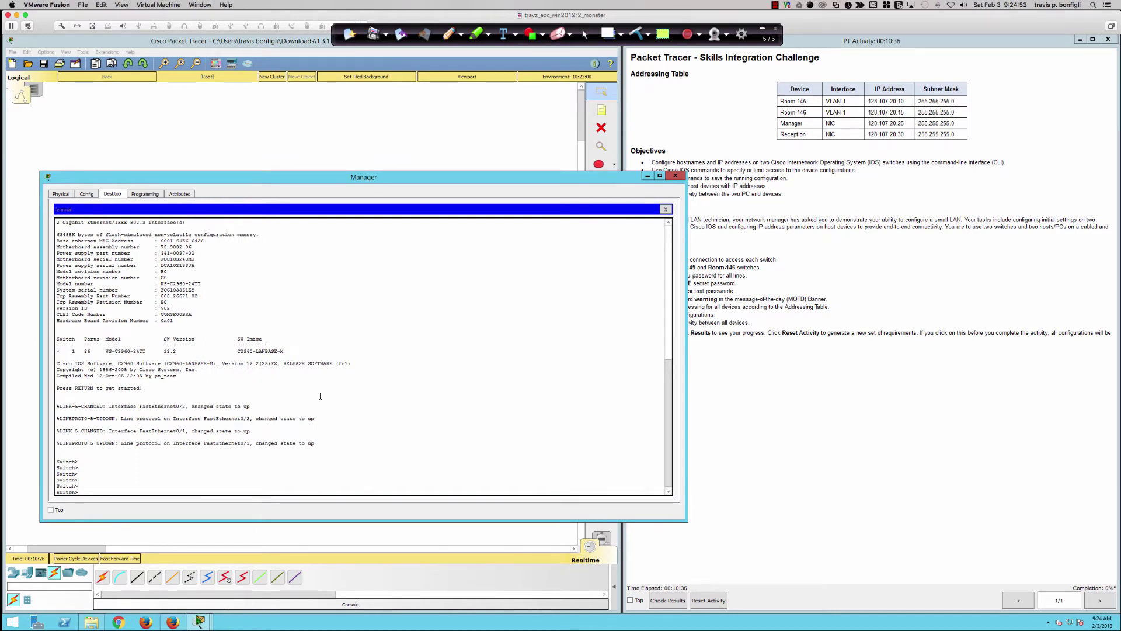
key("Return")
key("Return")
key("Return")
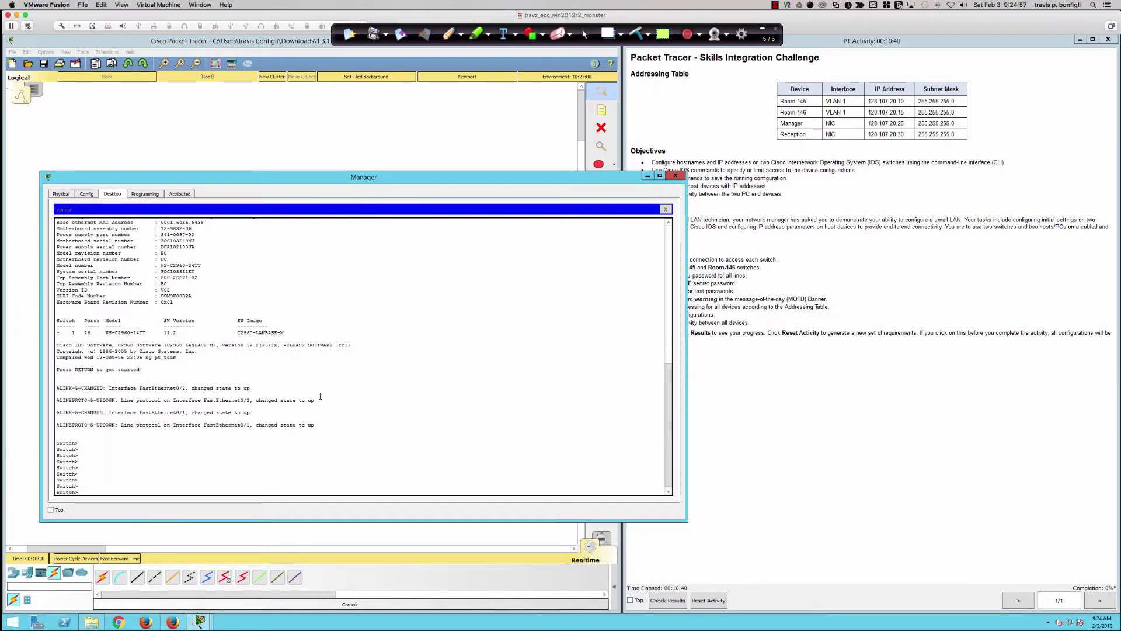
- Enter privileged mode with enable, then global configuration with conf t
type("en")
key("Tab")
key("Return")
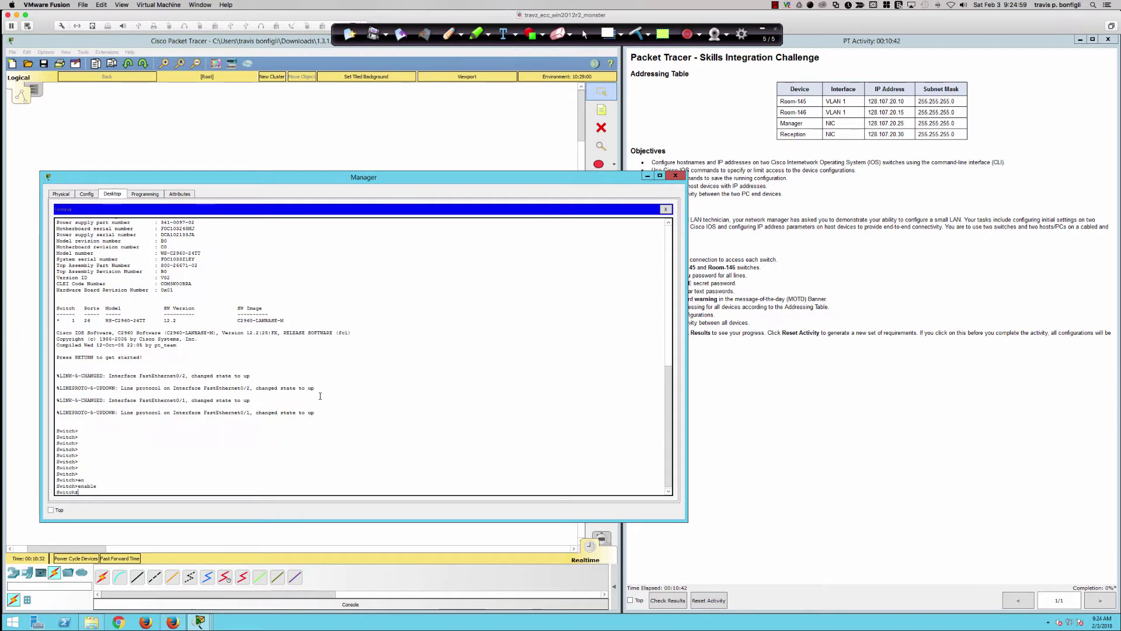
key("Return")
key("Return")
type("conf t")
key("Return")
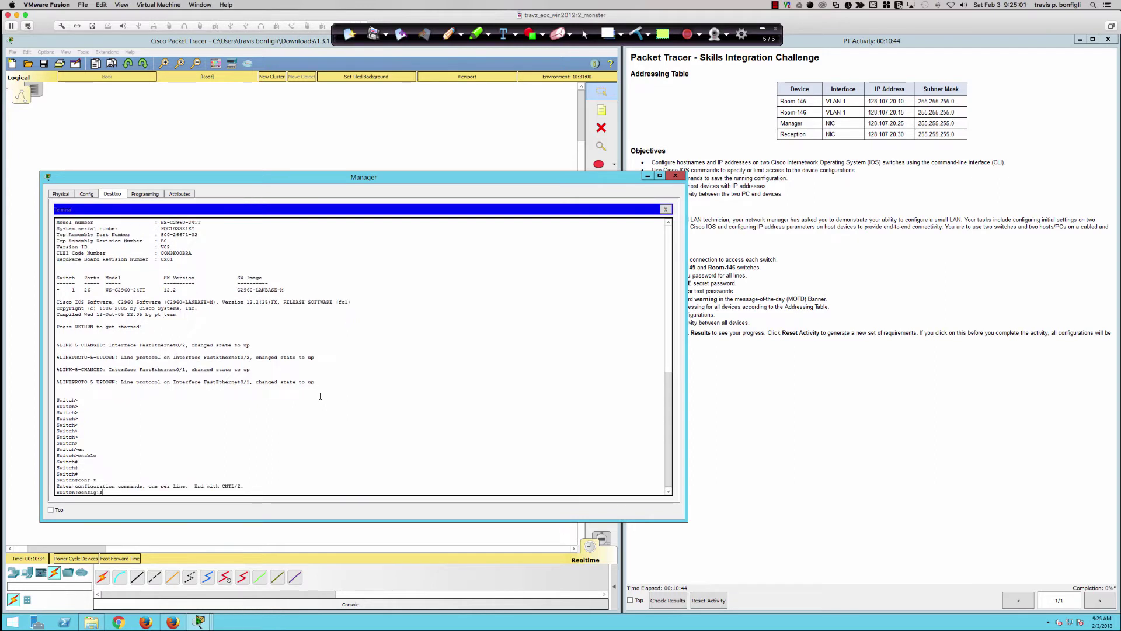
key("Return")
key("Return")
key("Return")
key("Return")
key("Return")
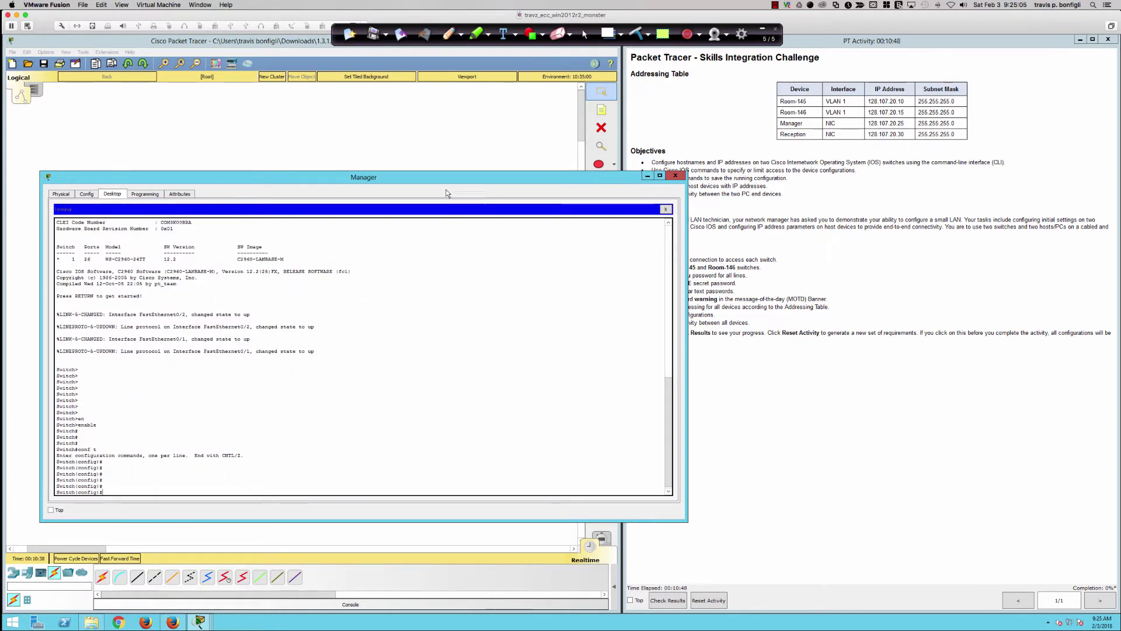
- Set the switch hostname to Room-145
left_click_drag(437, 176, 411, 183)
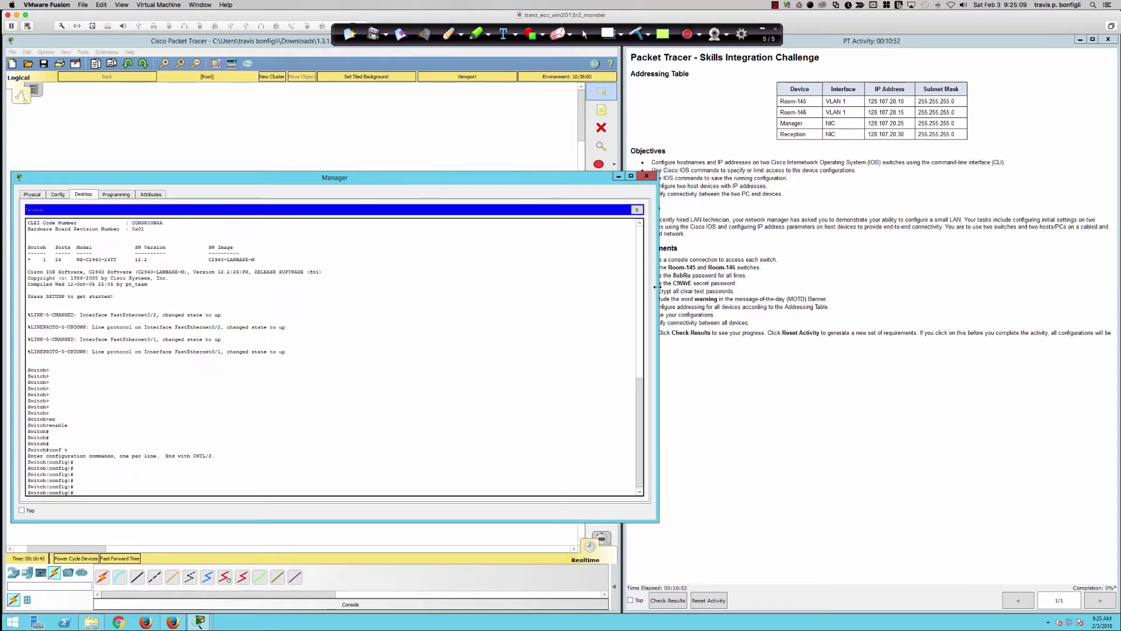
left_click_drag(657, 287, 610, 288)
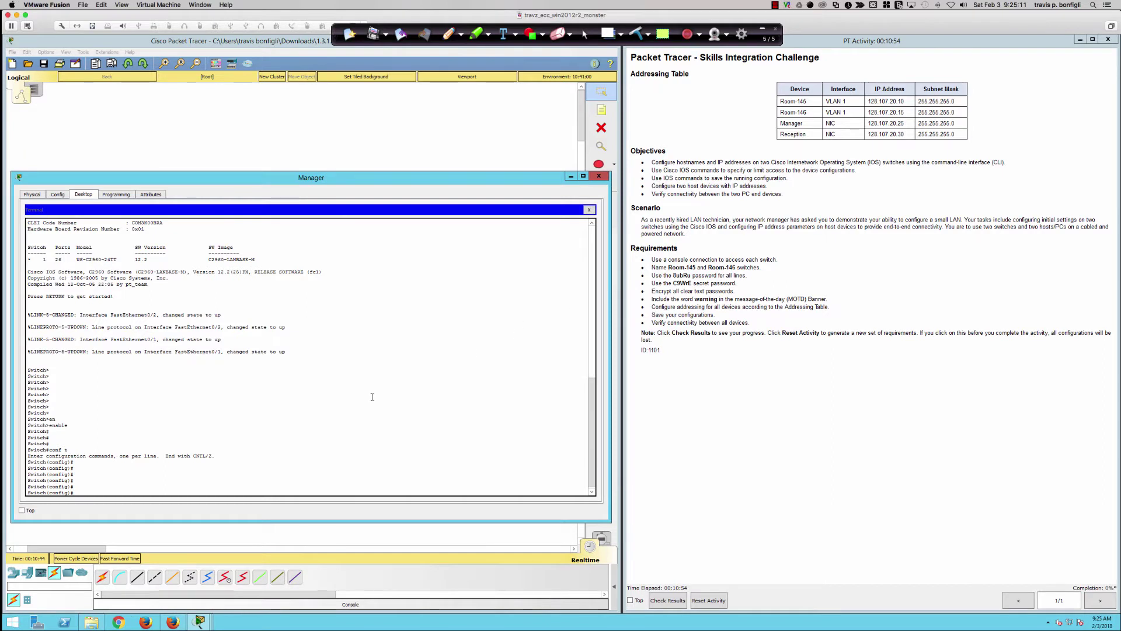
type("host")
key("Tab")
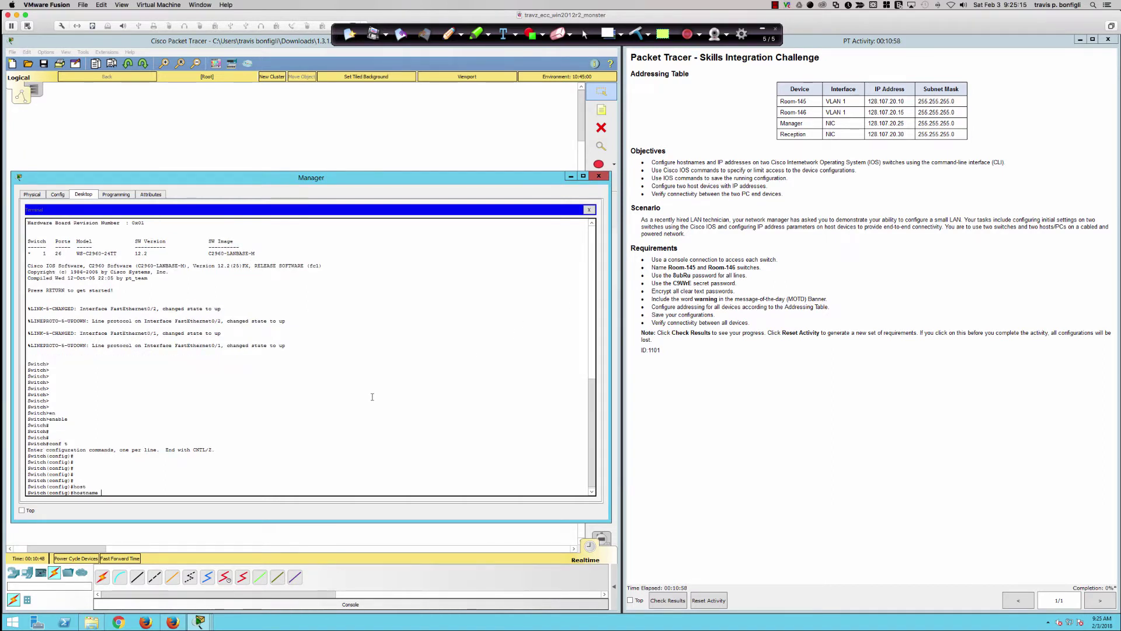
type("Room-145")
key("Return")
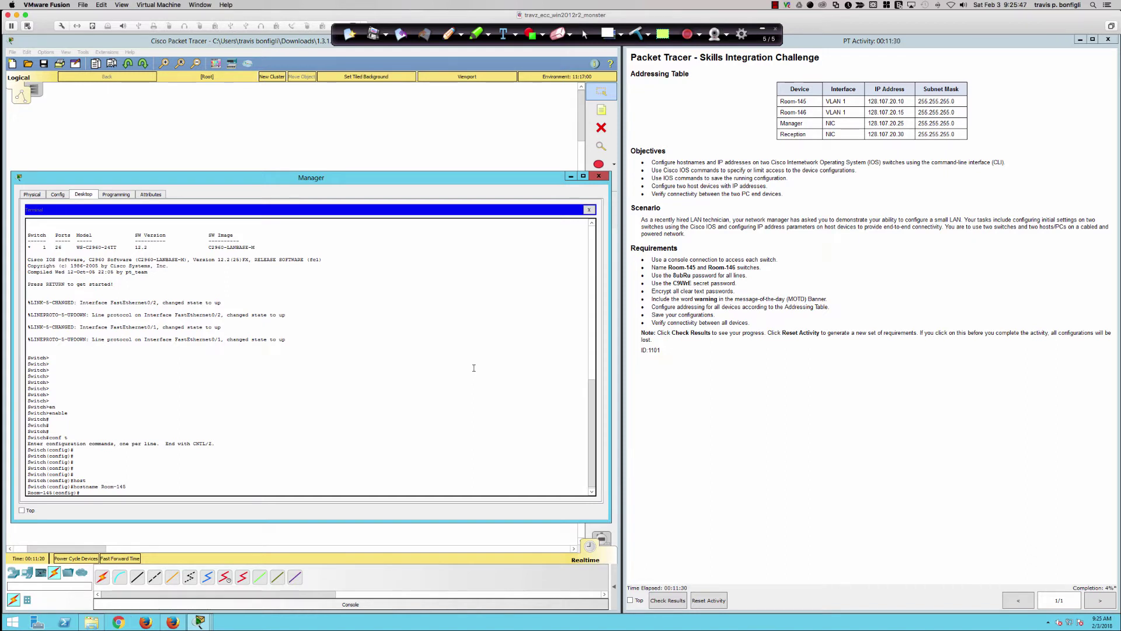
- Type 'do sh run' at the Room-145(config)# prompt
key("Return")
type("do shr u")
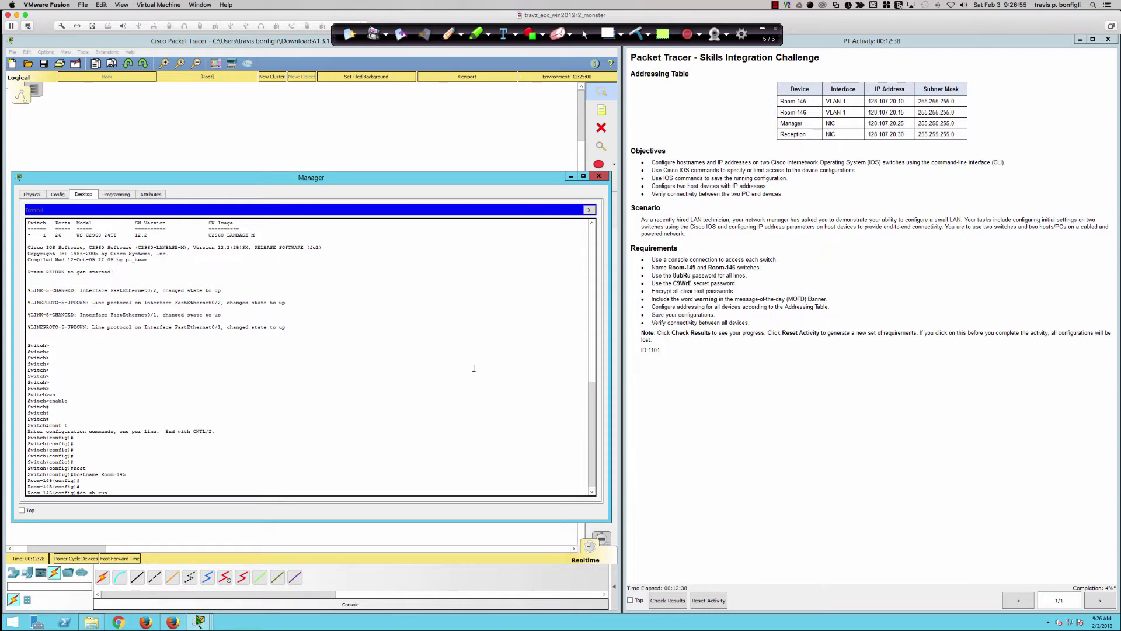
- Run do sh run and page through Room-145's running configuration
key("Return")
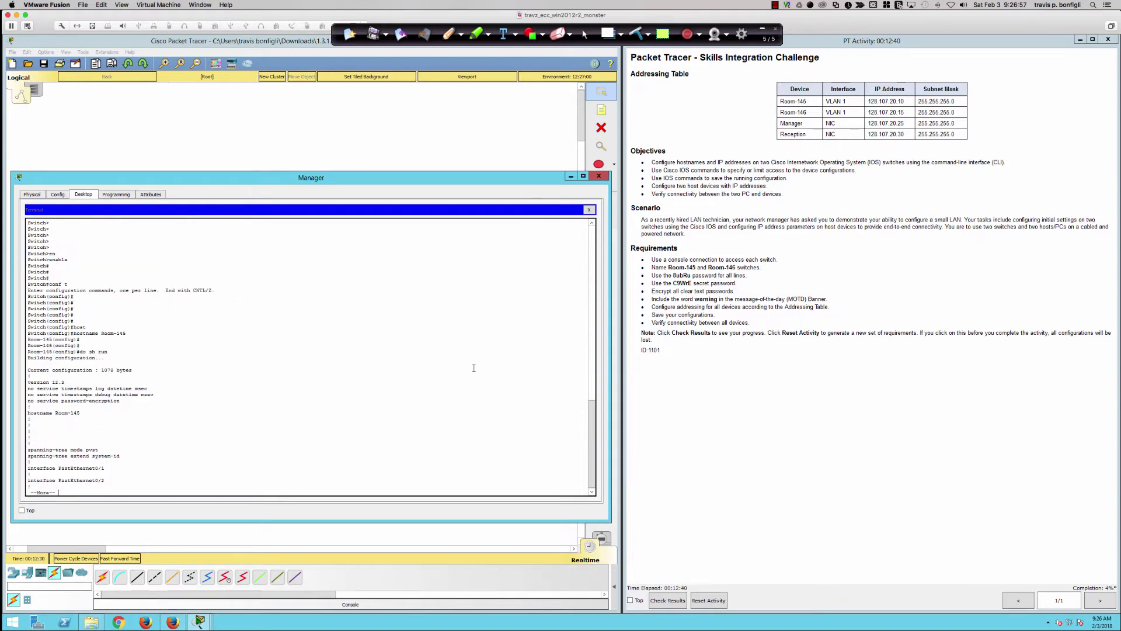
key("space")
key("space")
key("space")
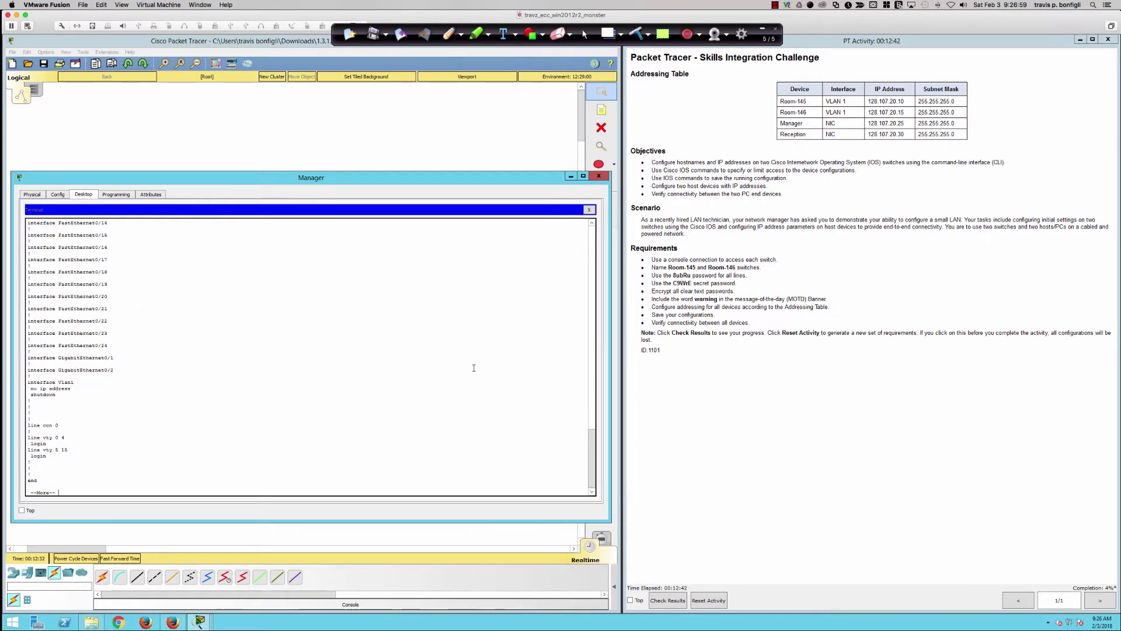
key("space")
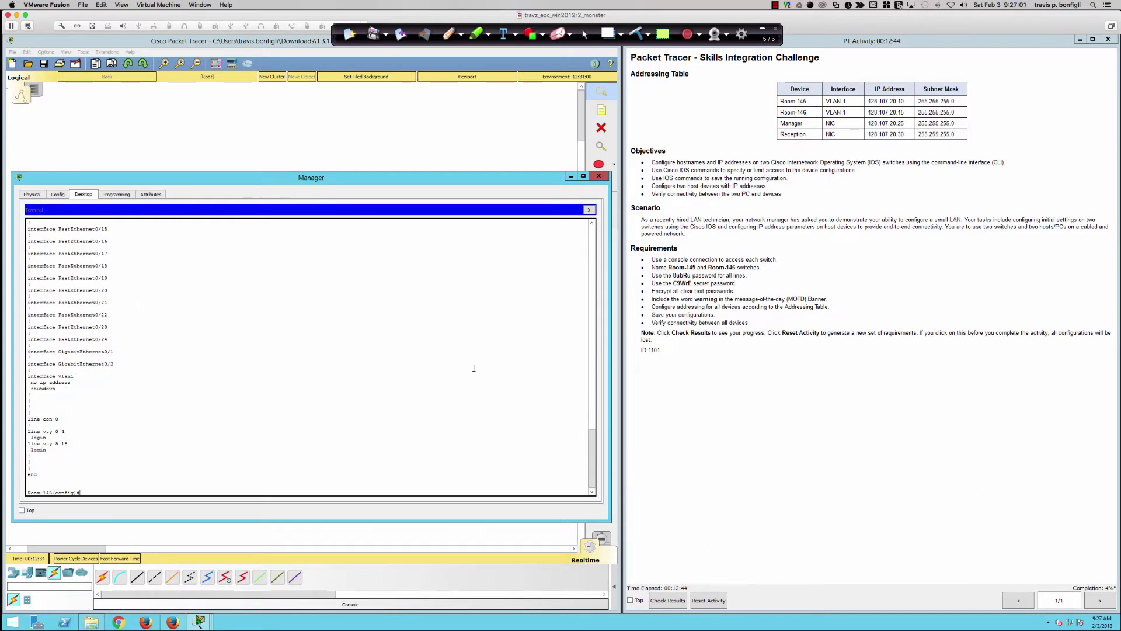
key("Return")
key("Return")
key("Return")
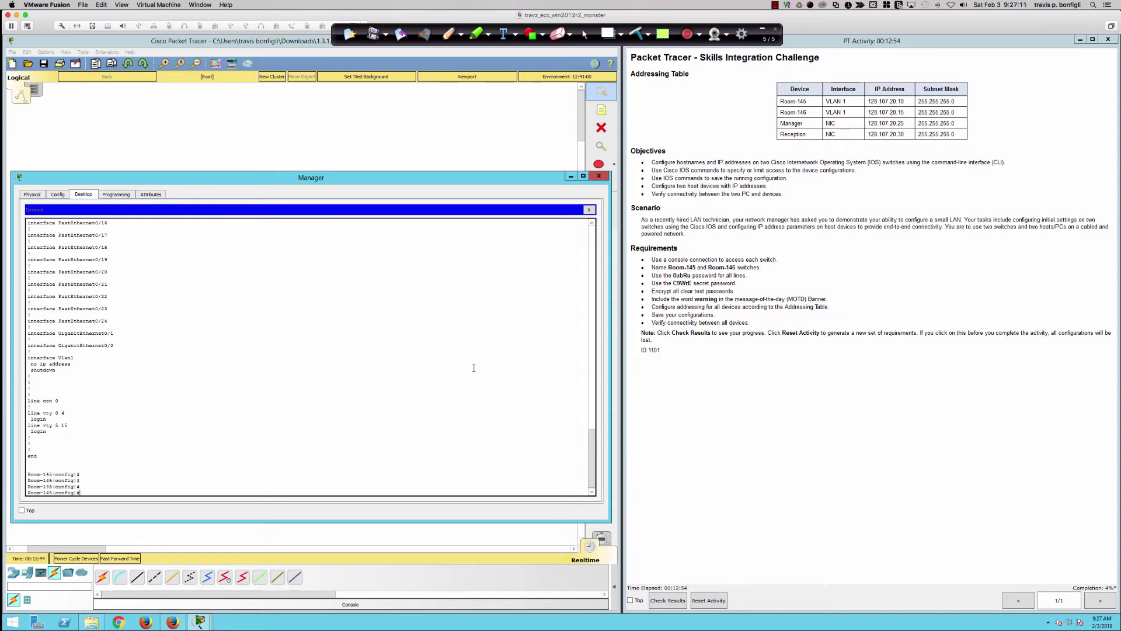
- Set the required login password on line con 0 and line vty 0 15
type("con 0")
key("Return")
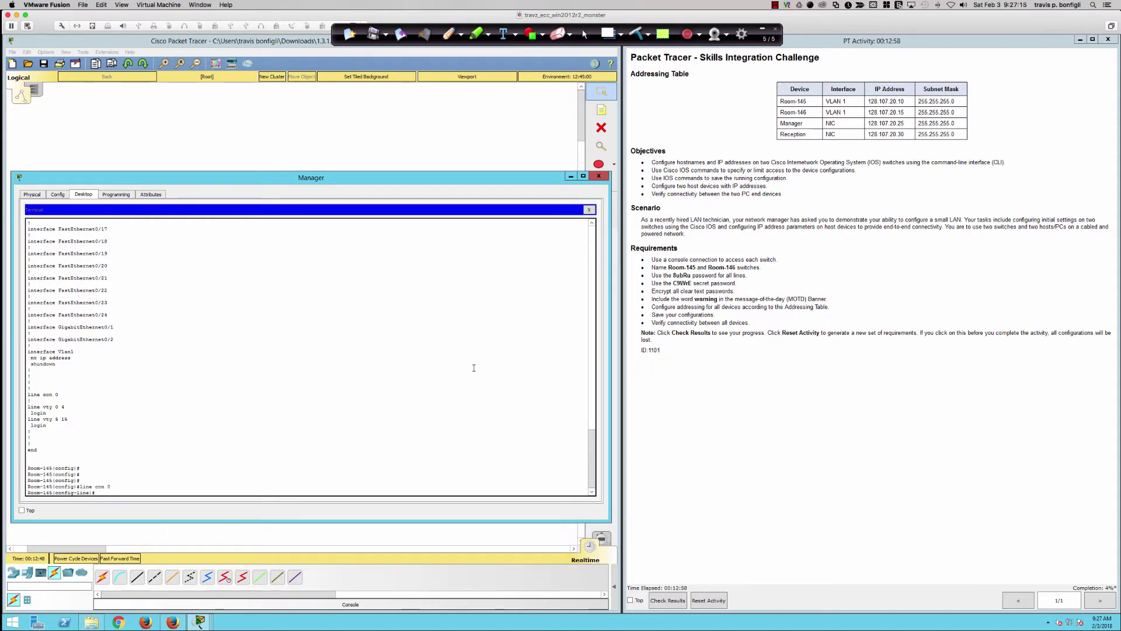
type("pas")
key("Tab")
type("8")
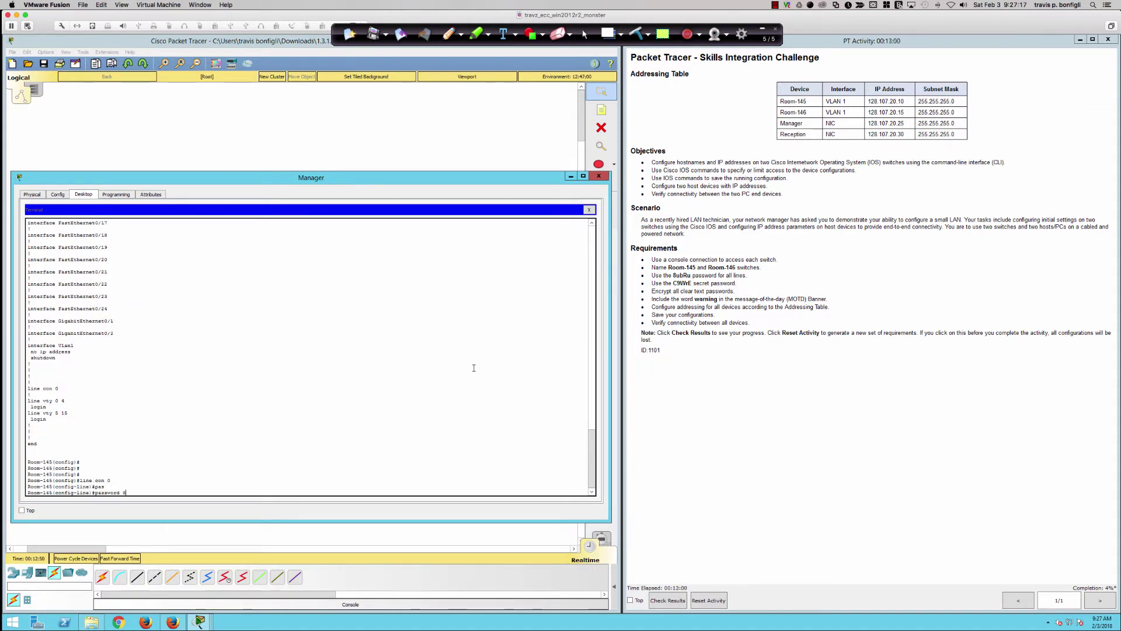
type("ubRu")
key("Return")
type("line")
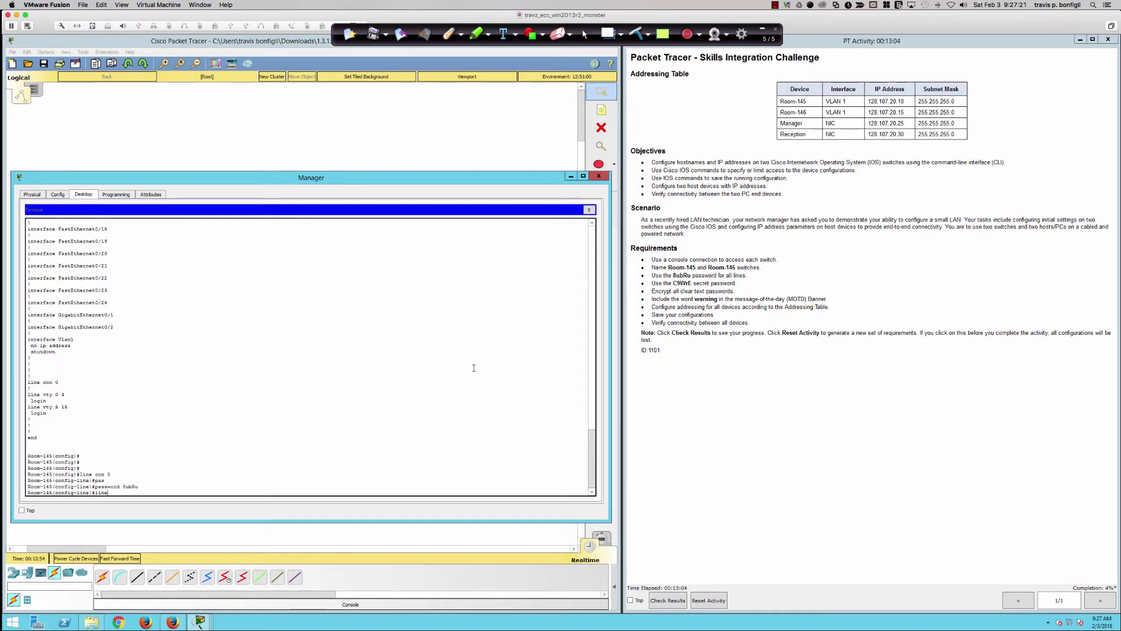
type(" vty 0 15")
key("Return")
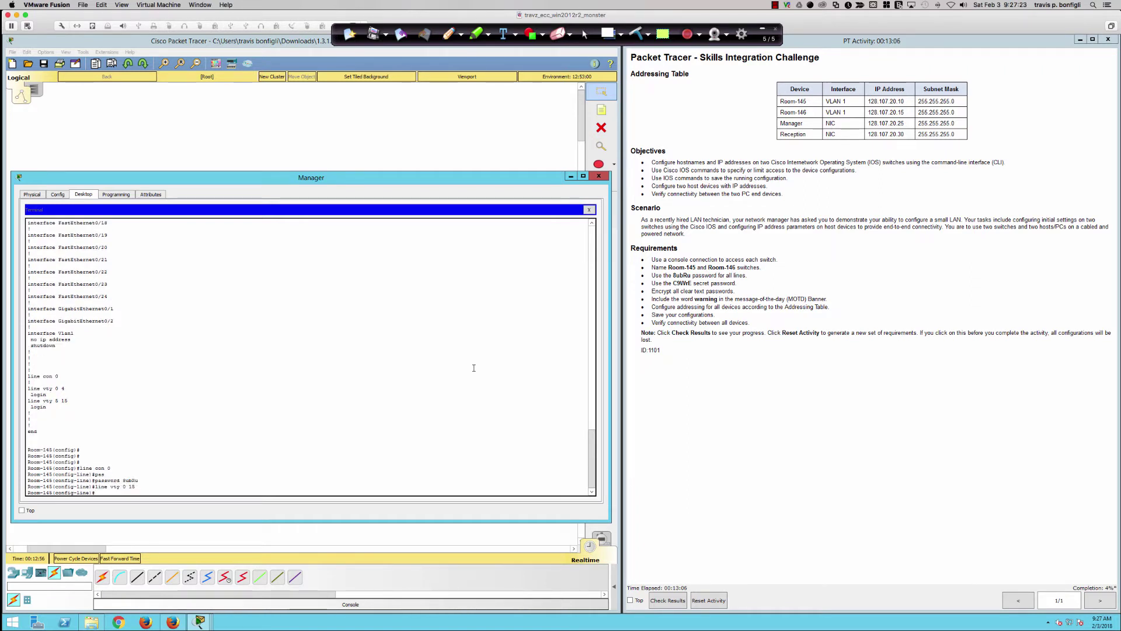
type("password 8ubRu")
key("Return")
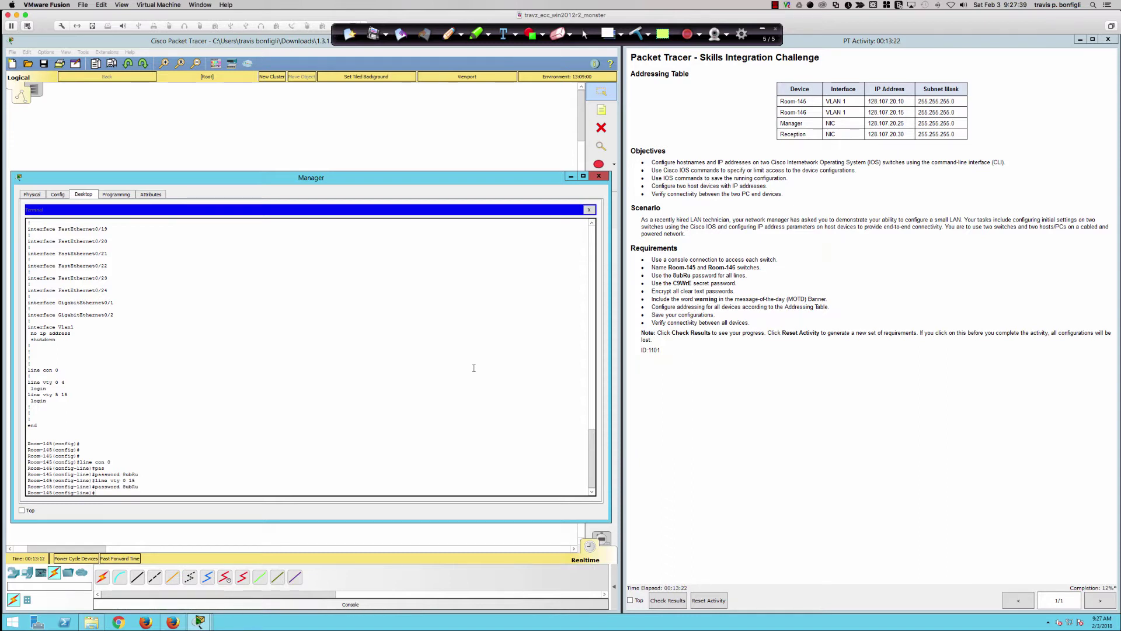
- Exit line configuration back to Room-145's global configuration prompt
type("exit")
key("Return")
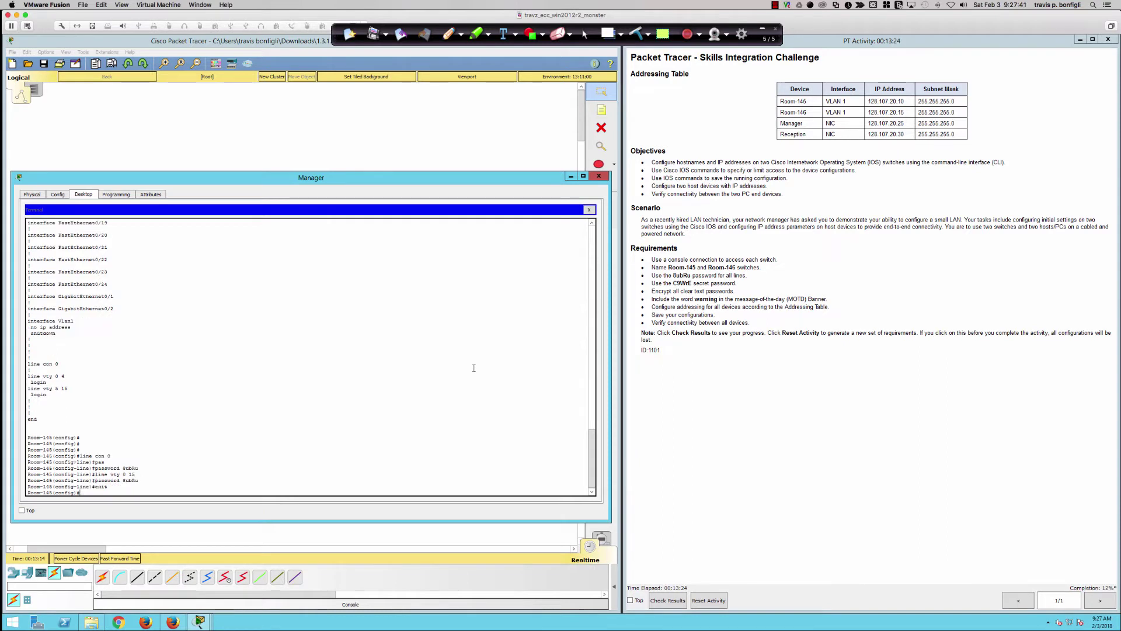
key("Return")
key("Return")
key("Return")
key("Return")
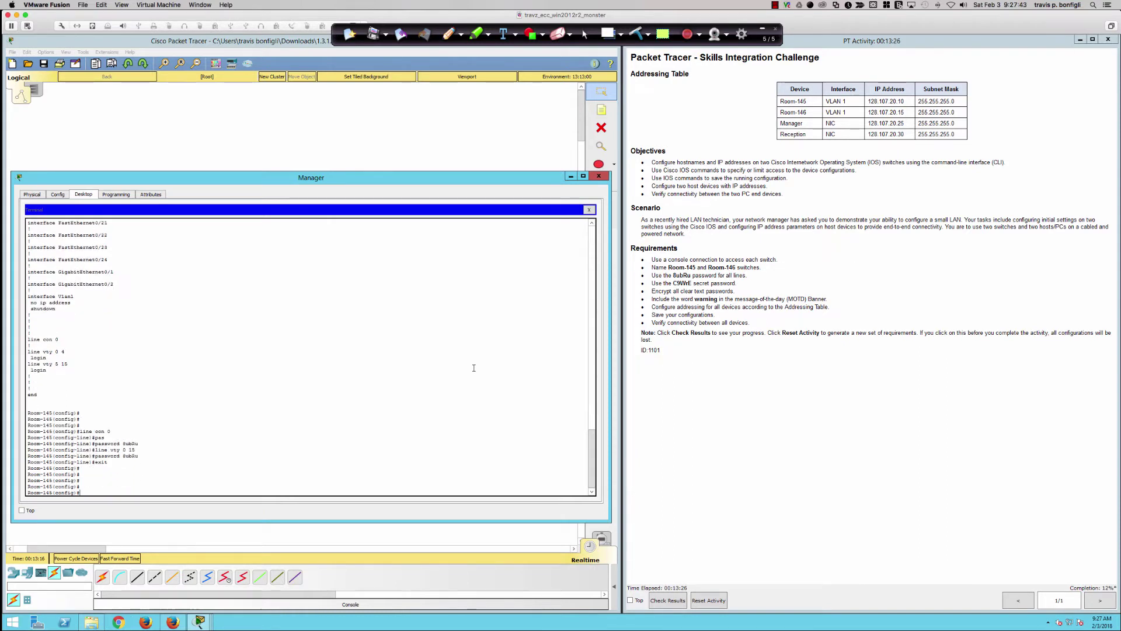
type("en")
key("Return")
- Configure the required enable secret on Room-145, then switch to SecureCRT
type("ena")
key("Tab")
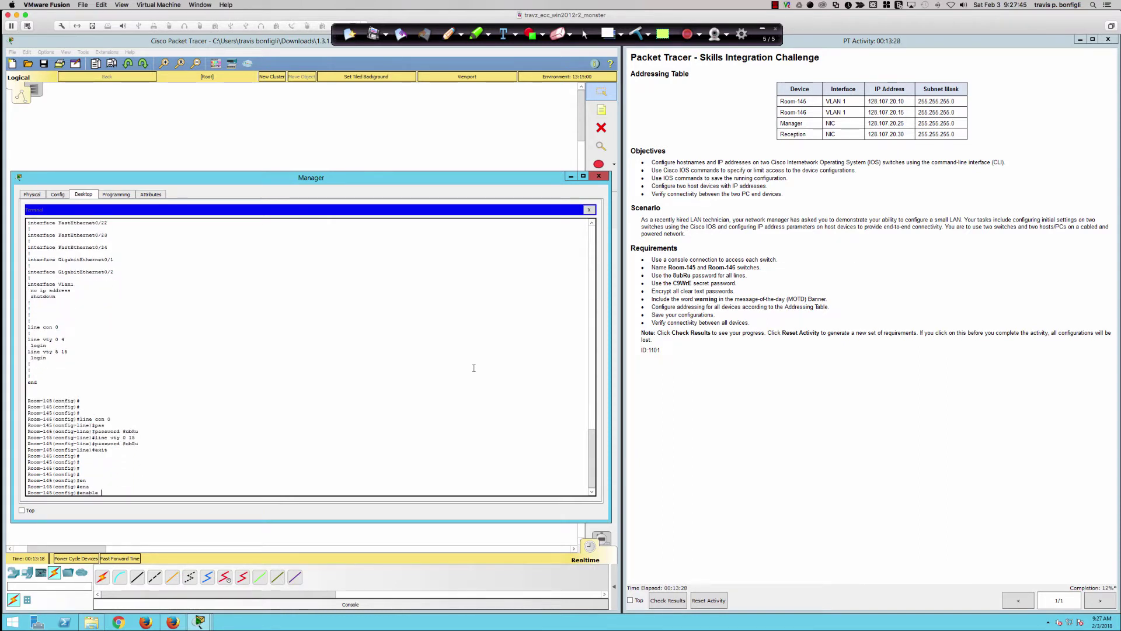
type("pas")
key("Tab")
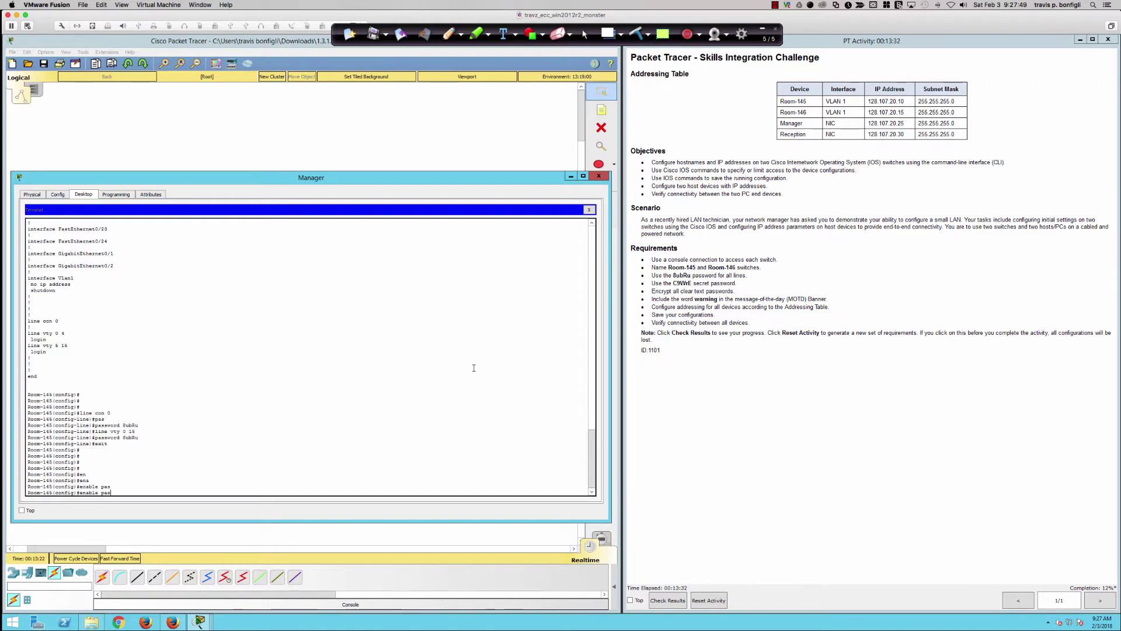
key("BackSpace")
type("secr")
key("Tab")
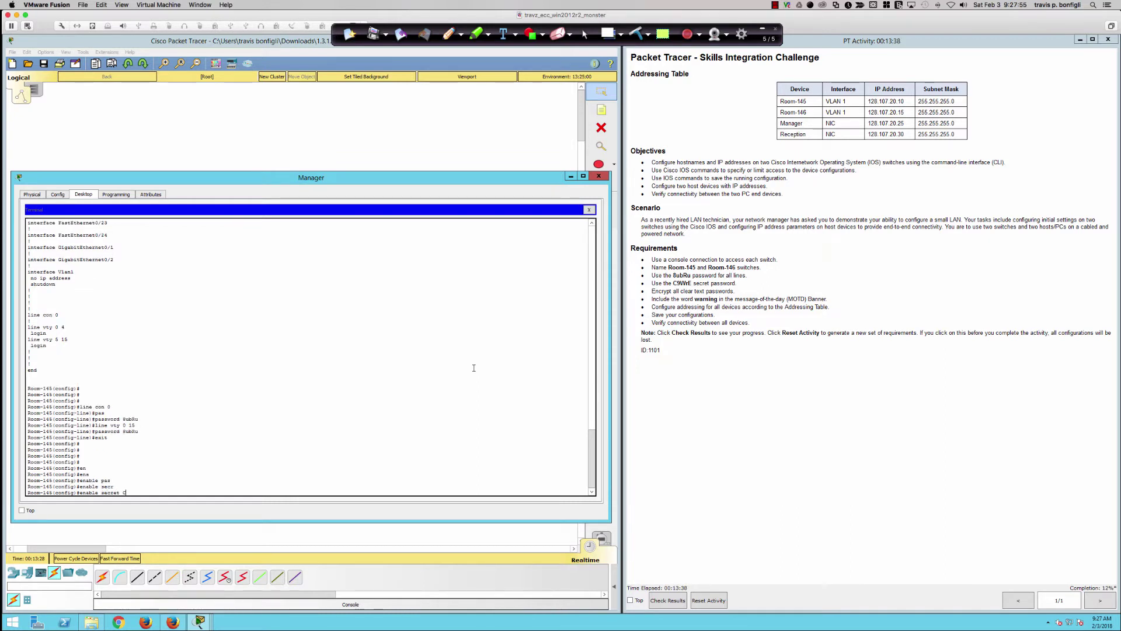
type("C9WrE")
key("Return")
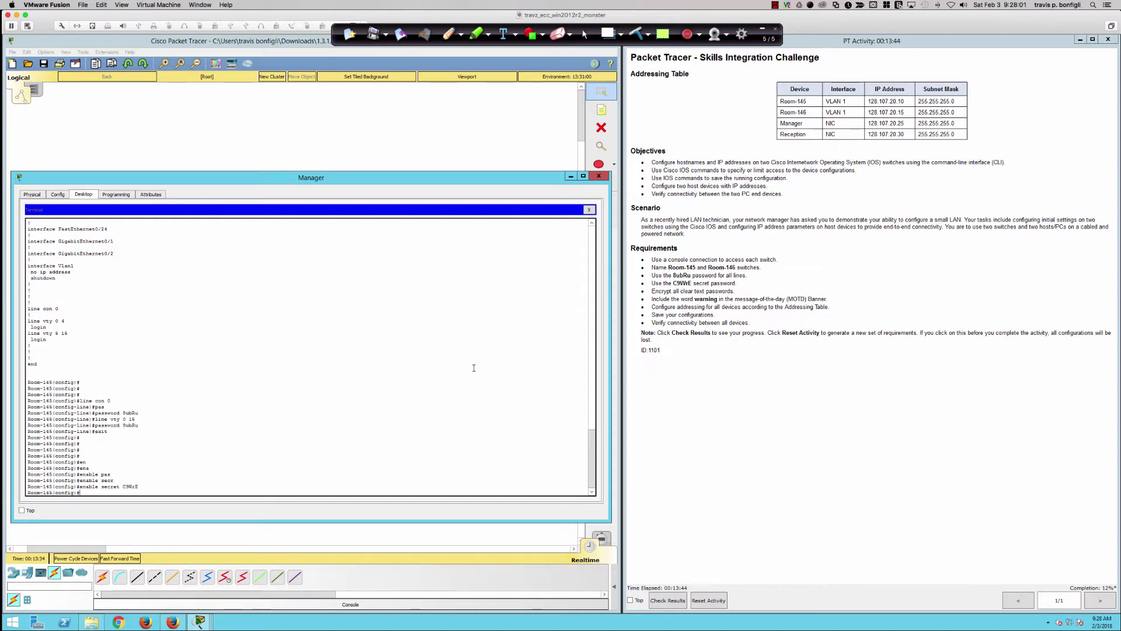
key("Return")
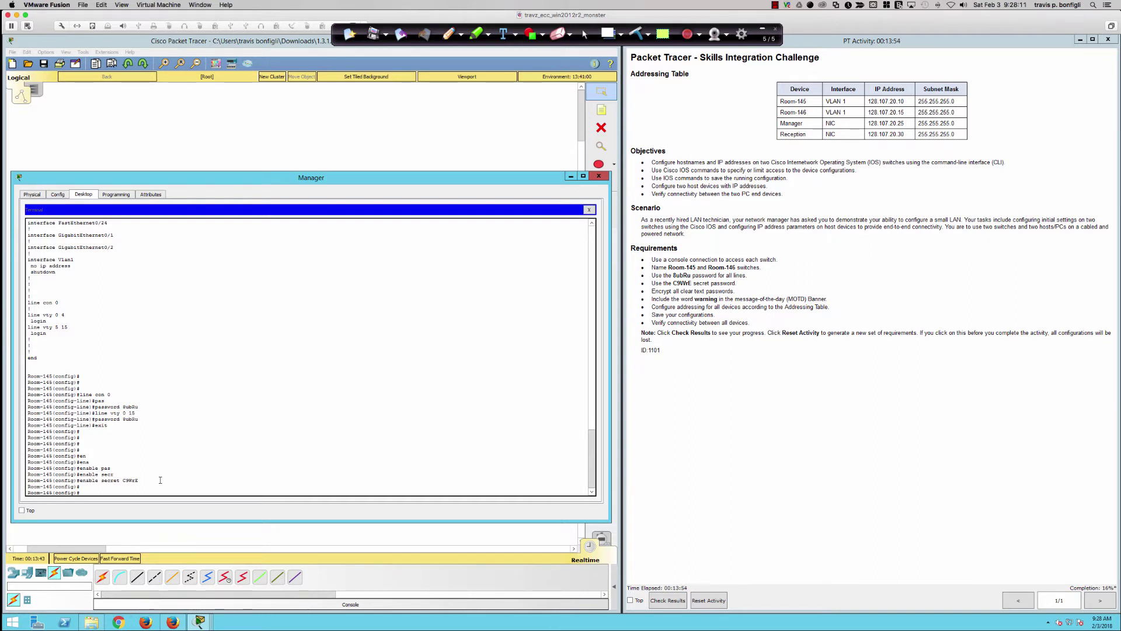
key("super+Tab")
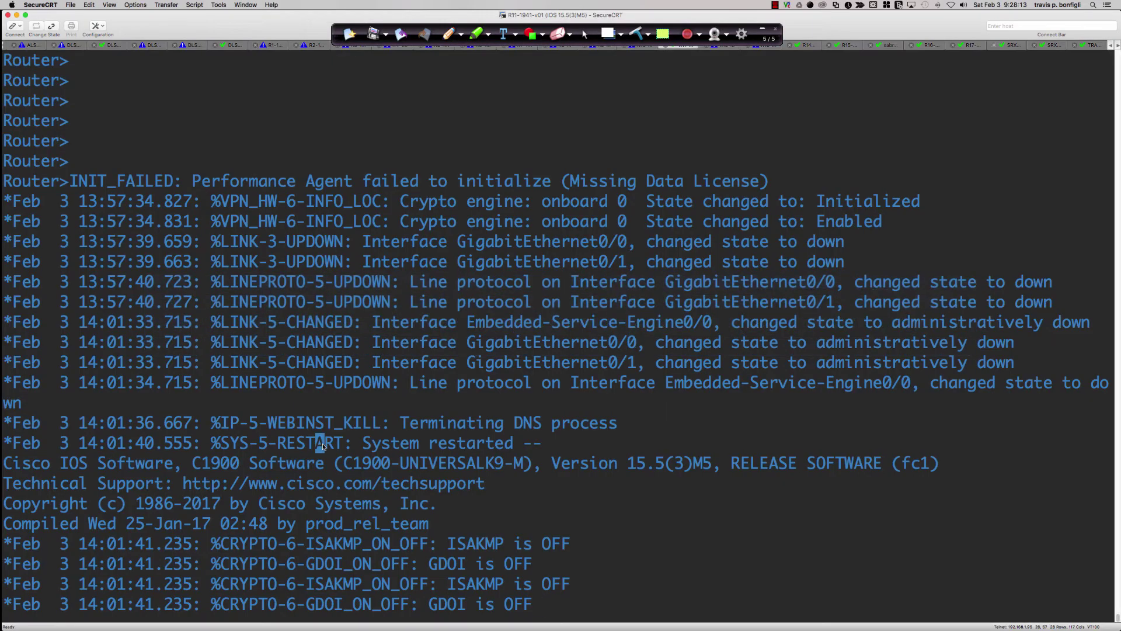
- Enter router global configuration and review its running configuration with do sh run
key("Return")
key("Return")
key("Return")
key("Return")
type("en")
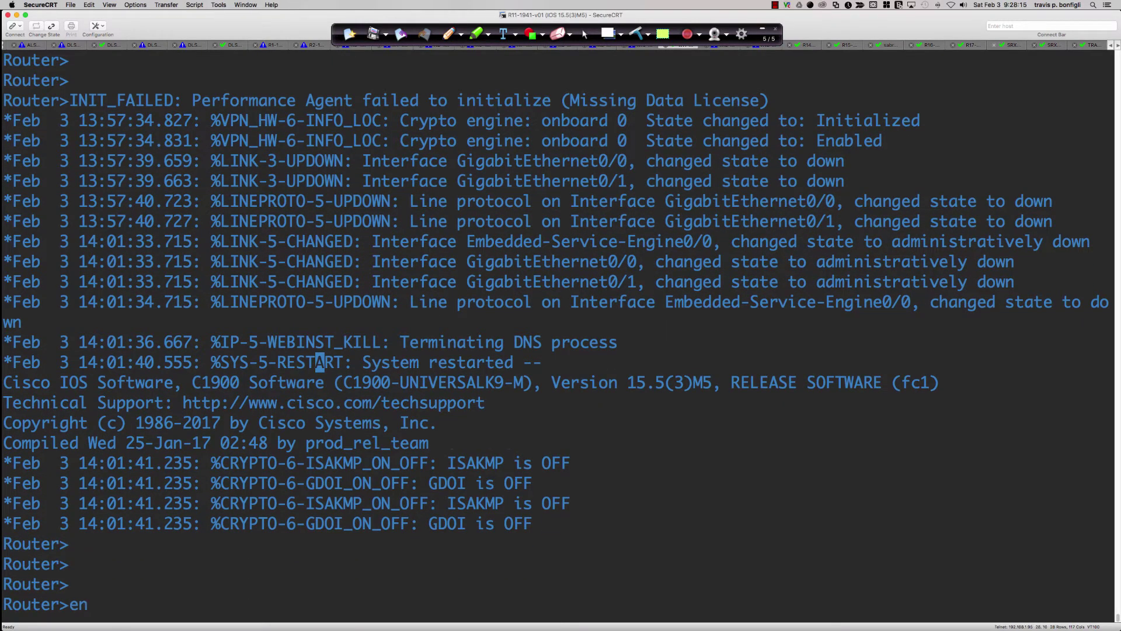
key("Return")
type("conf t")
key("Return")
key("Return")
key("Return")
key("Return")
key("Return")
key("Return")
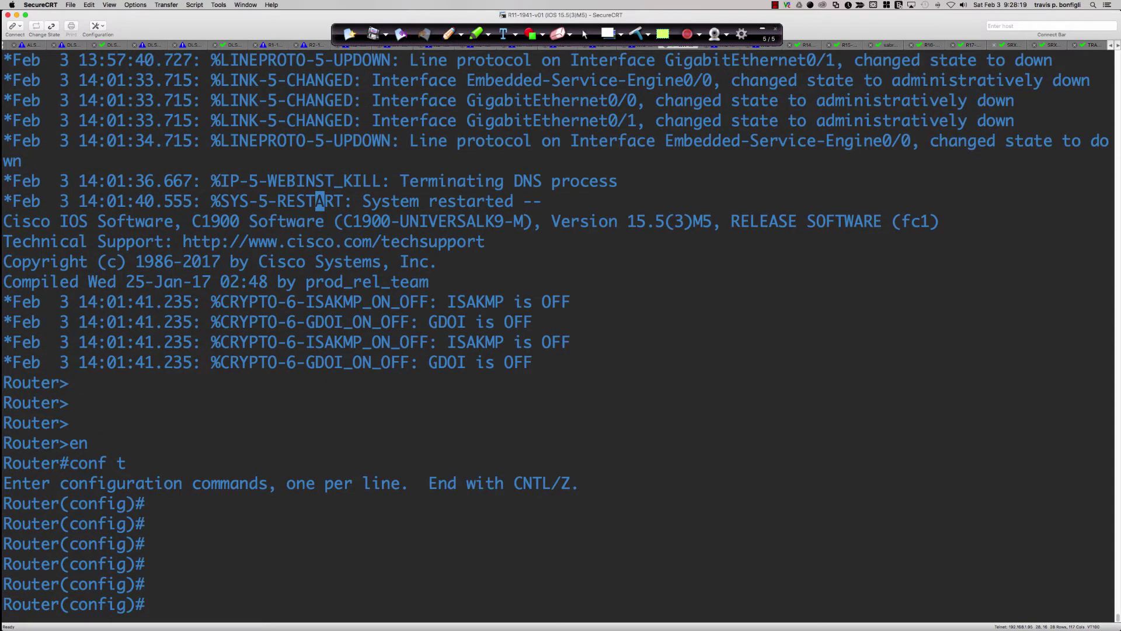
type("do sh run")
key("Return")
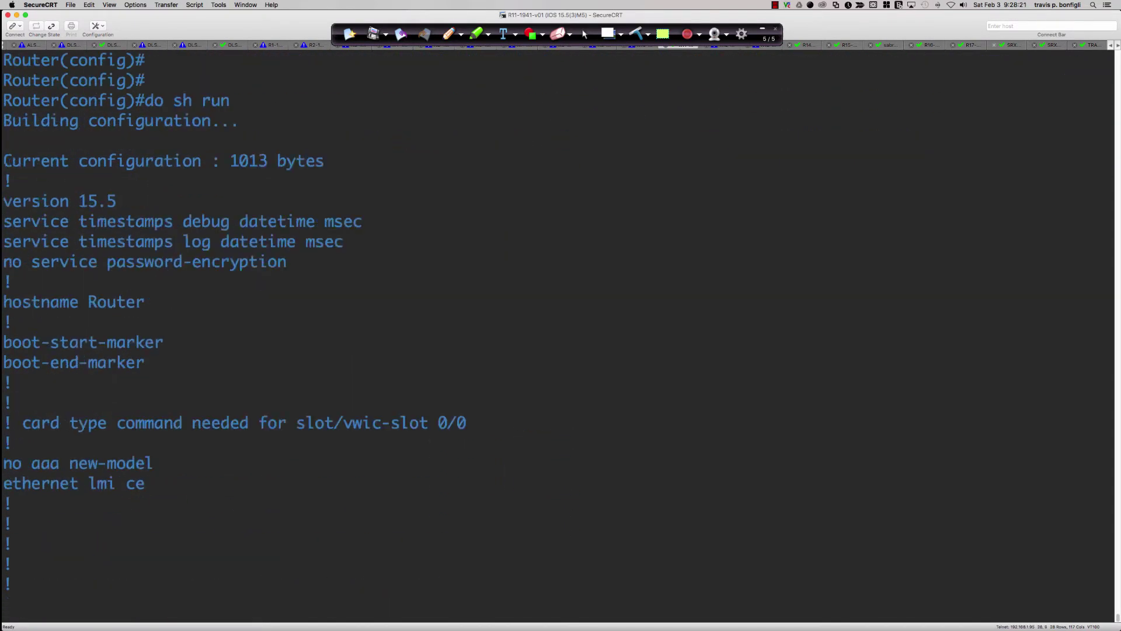
key("space")
key("space")
key("space")
key("space")
key("space")
key("space")
key("space")
key("space")
key("space")
key("space")
key("space")
key("space")
key("space")
key("space")
key("space")
key("space")
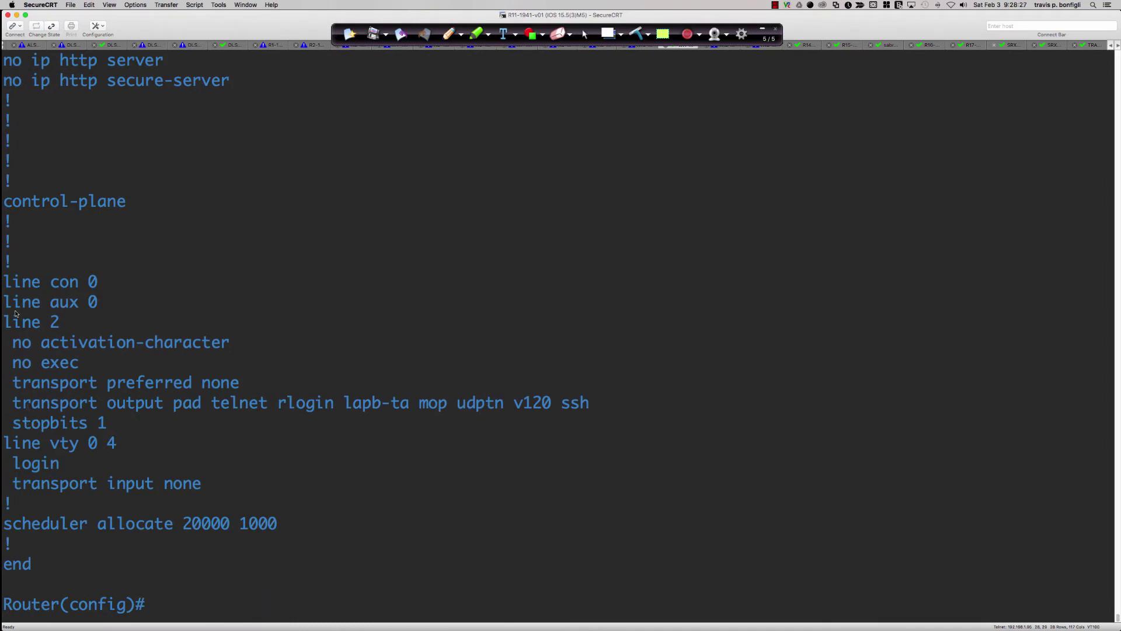
left_click_drag(5, 302, 98, 302)
left_click(641, 387)
key("Return")
key("Return")
key("Return")
key("Return")
- Set an enable algorithm-type scrypt secret using the chosen password
type("ena")
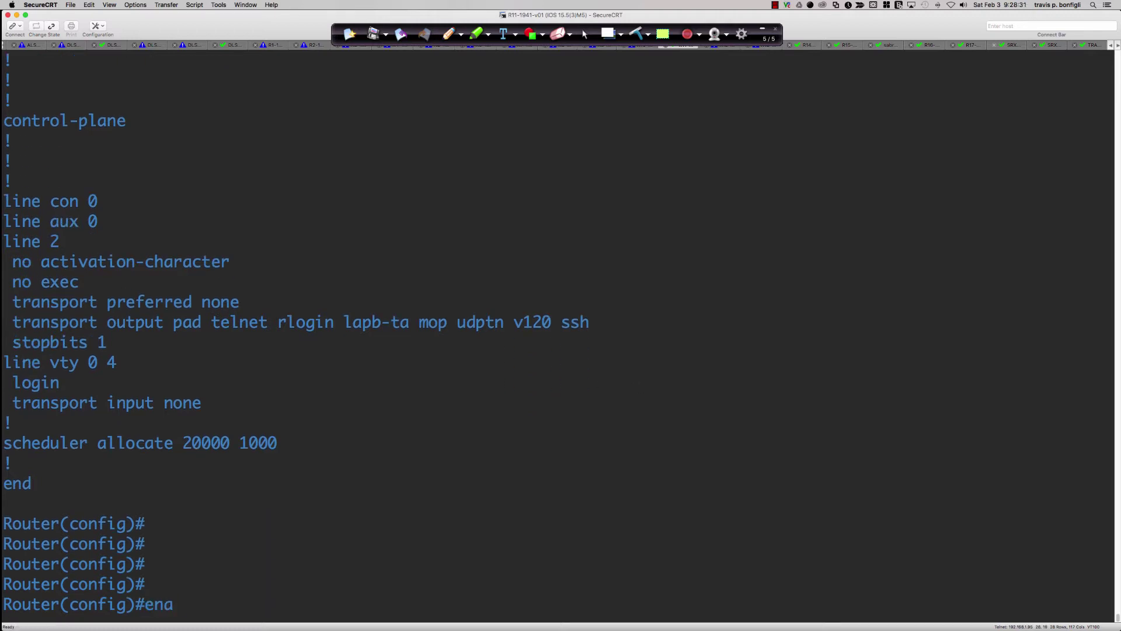
key("Tab")
type("?")
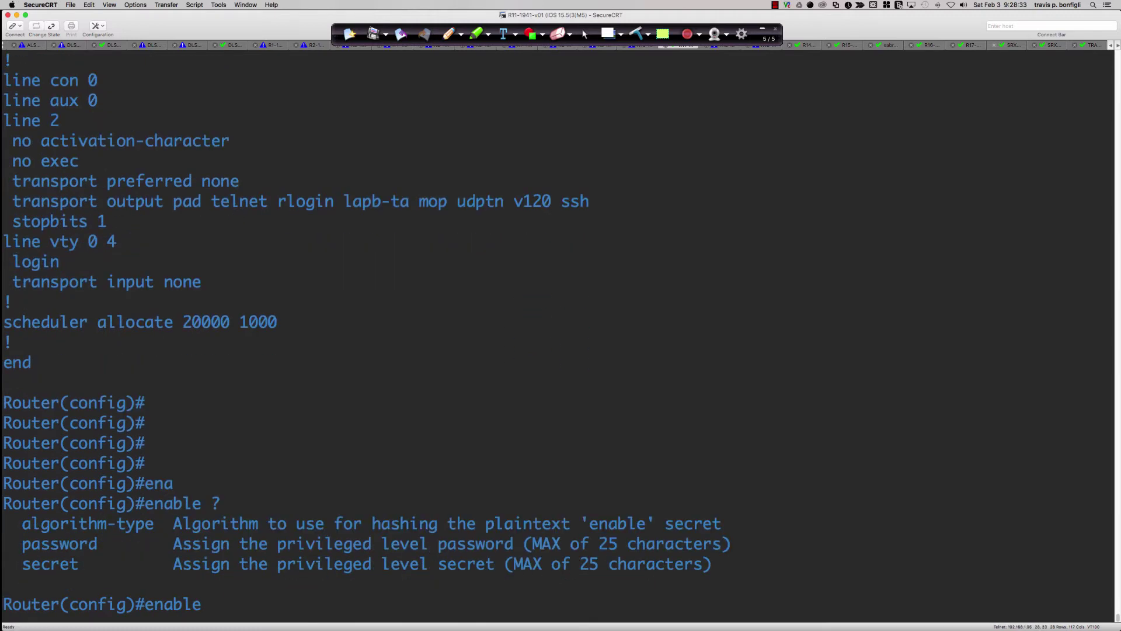
type("al")
key("Tab")
type("?")
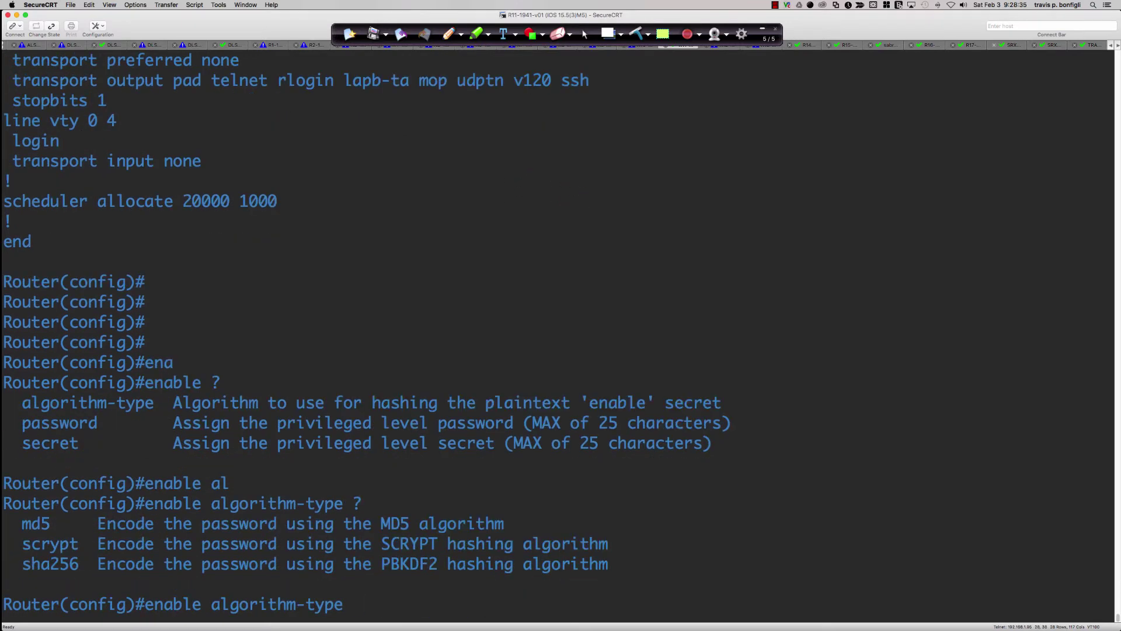
type("sc")
key("Tab")
type("?")
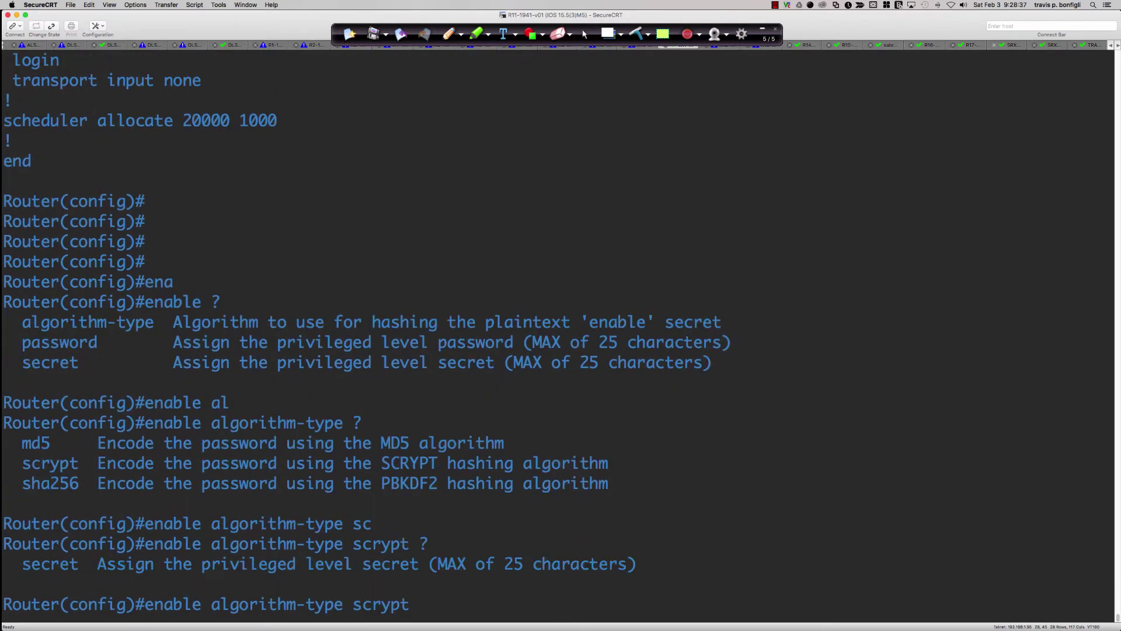
type("sec")
key("Tab")
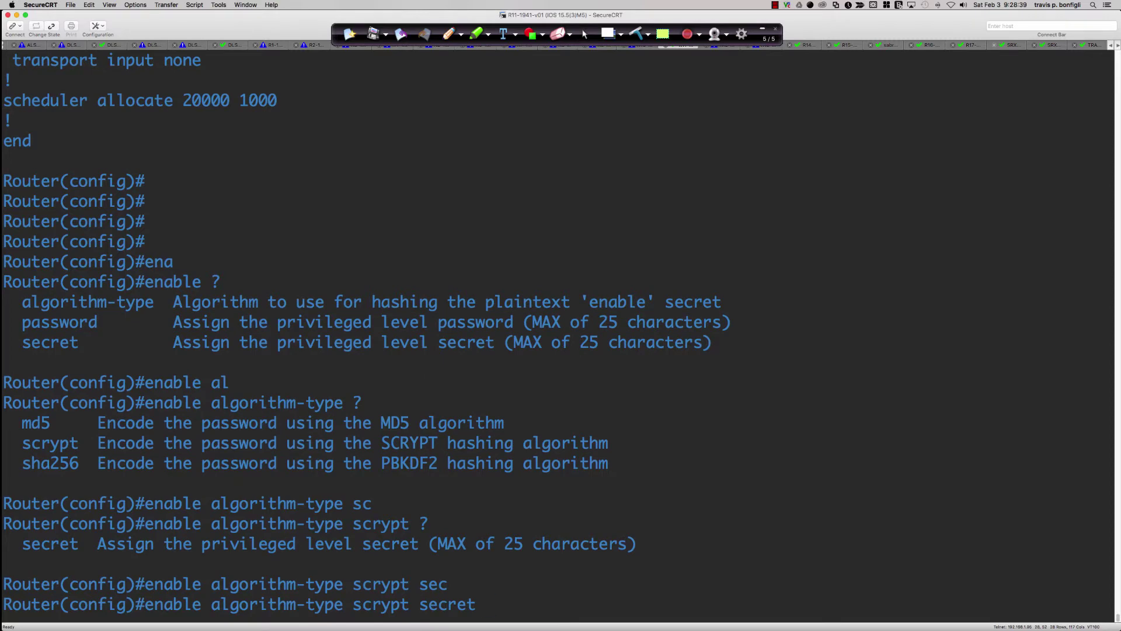
type("abc123")
key("Return")
key("Return")
key("Return")
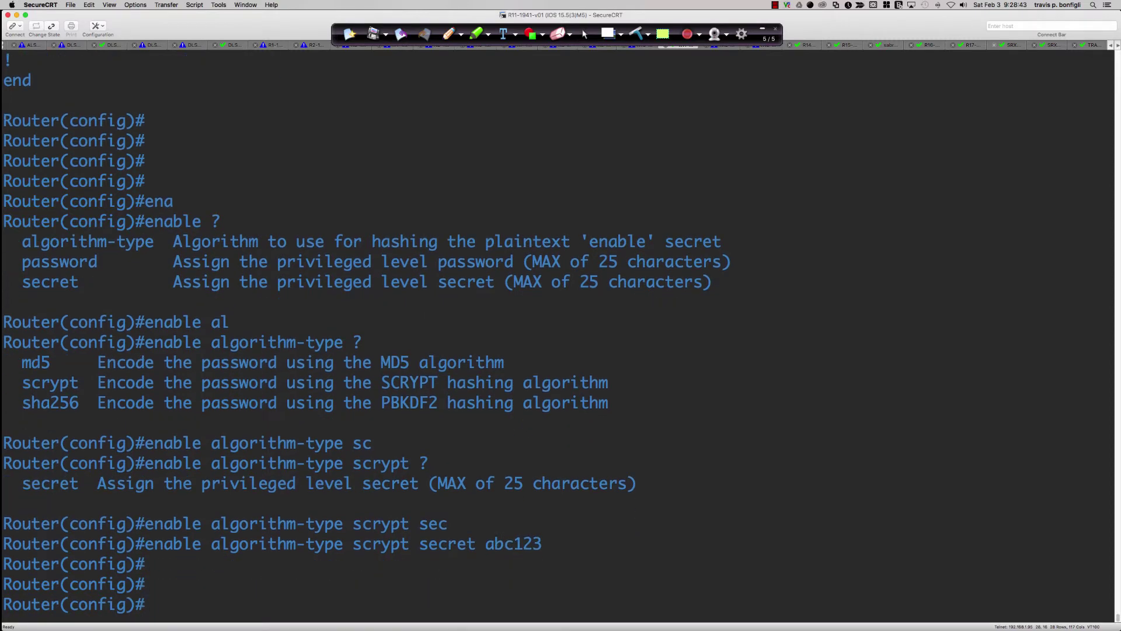
- Confirm with 'do sh run | inc enable' that the secret is a $9$ hash
type("do sh run | inc")
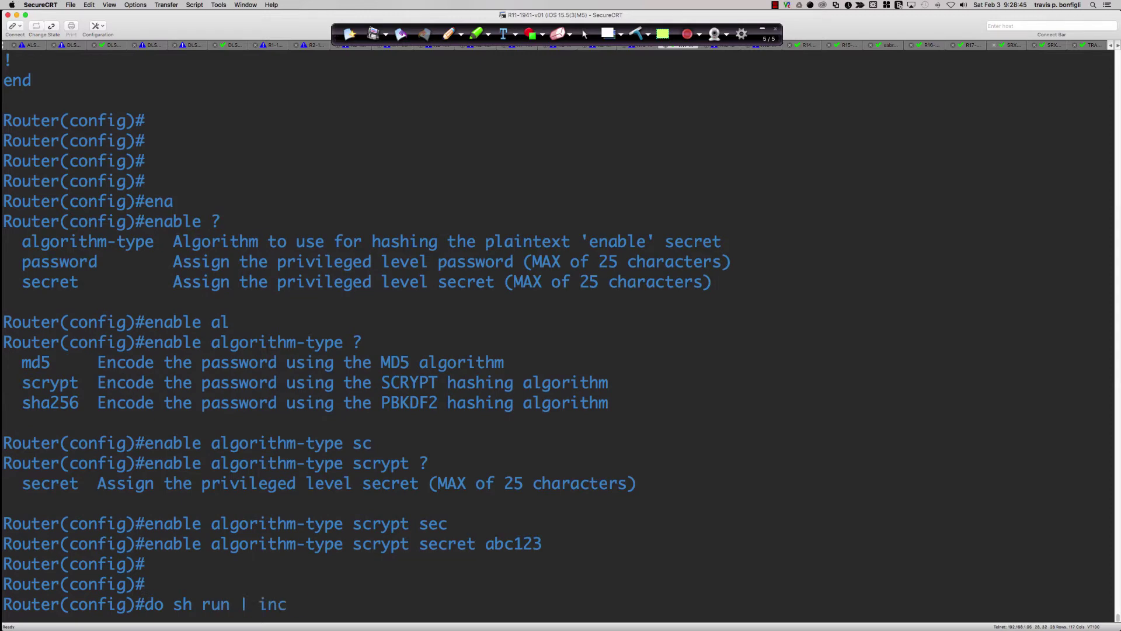
type(" enable")
key("Return")
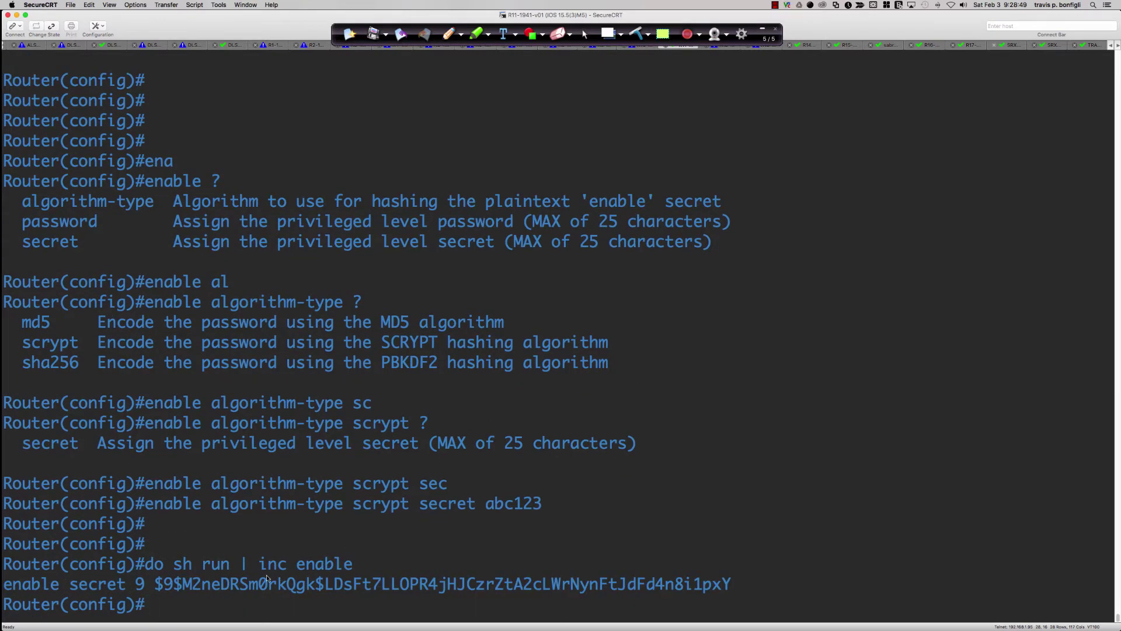
left_click_drag(154, 584, 402, 585)
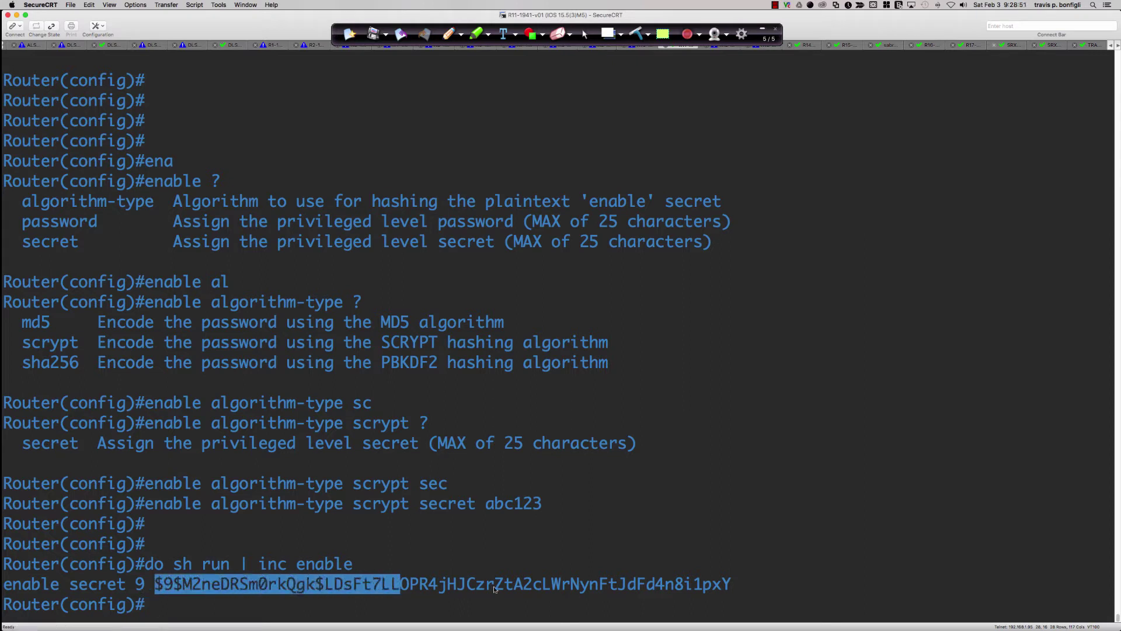
triple_click(627, 586)
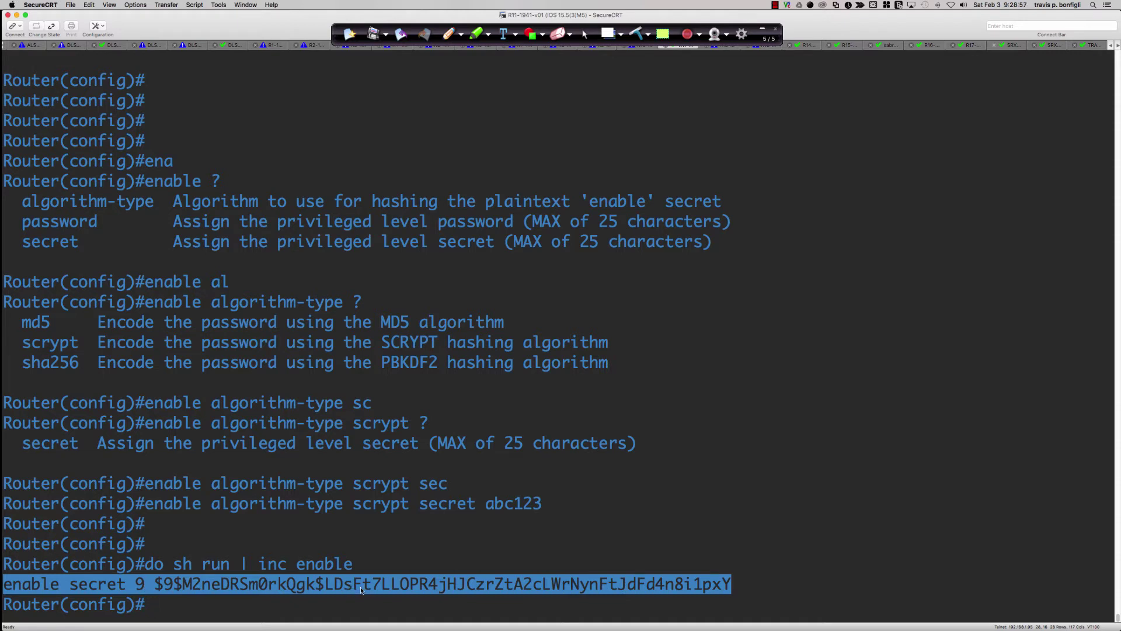
left_click_drag(157, 589, 180, 589)
left_click(241, 589)
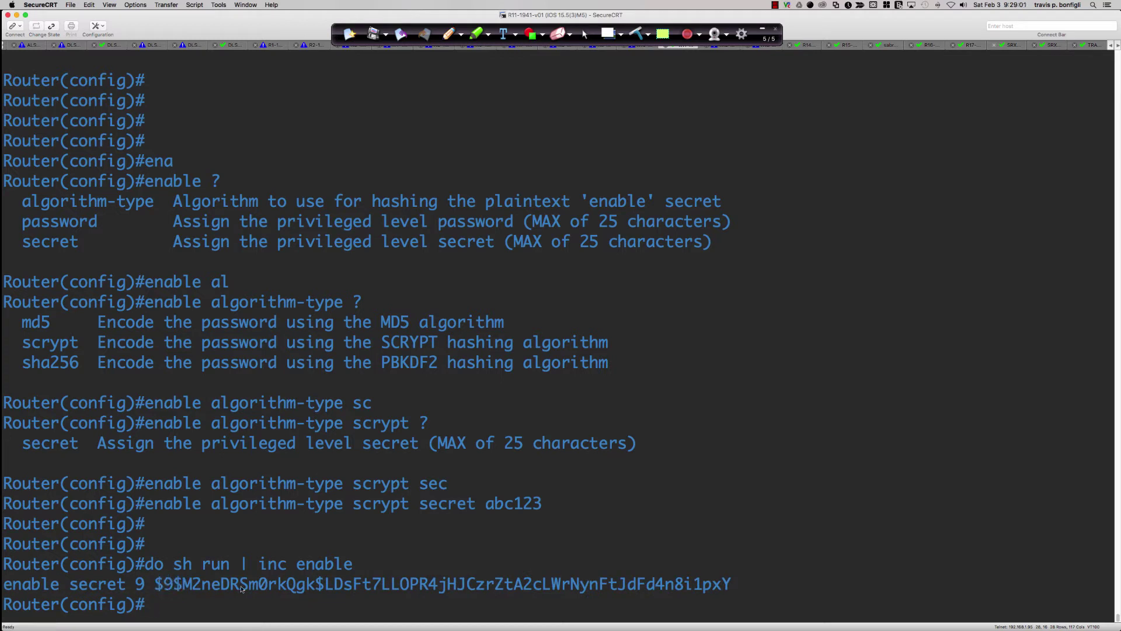
double_click(241, 589)
left_click(373, 584)
triple_click(374, 584)
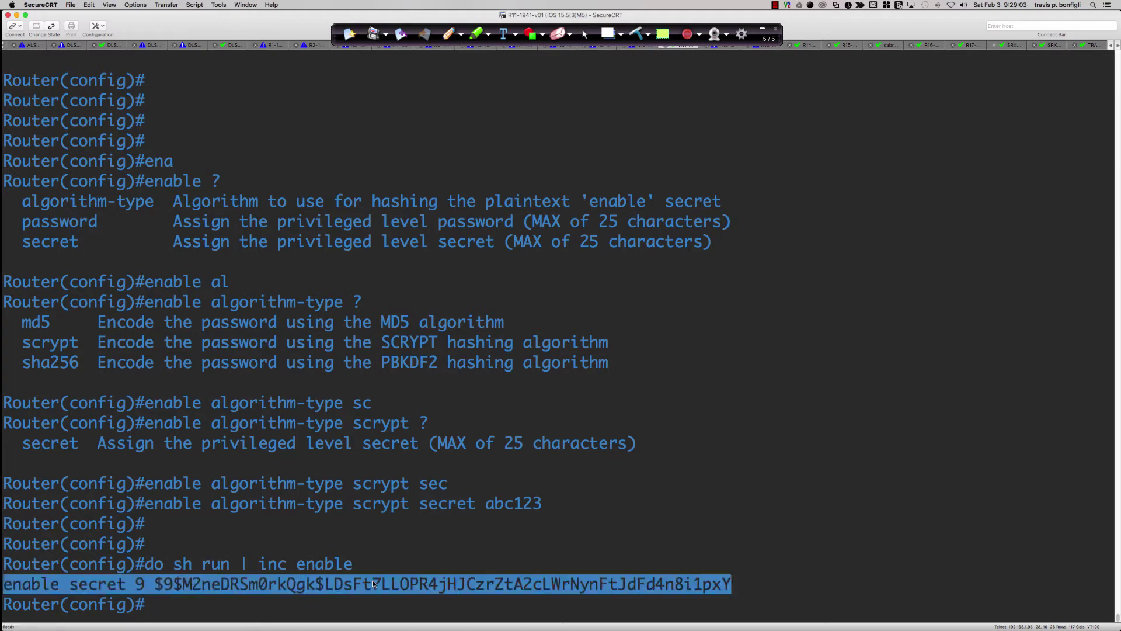
left_click(636, 563)
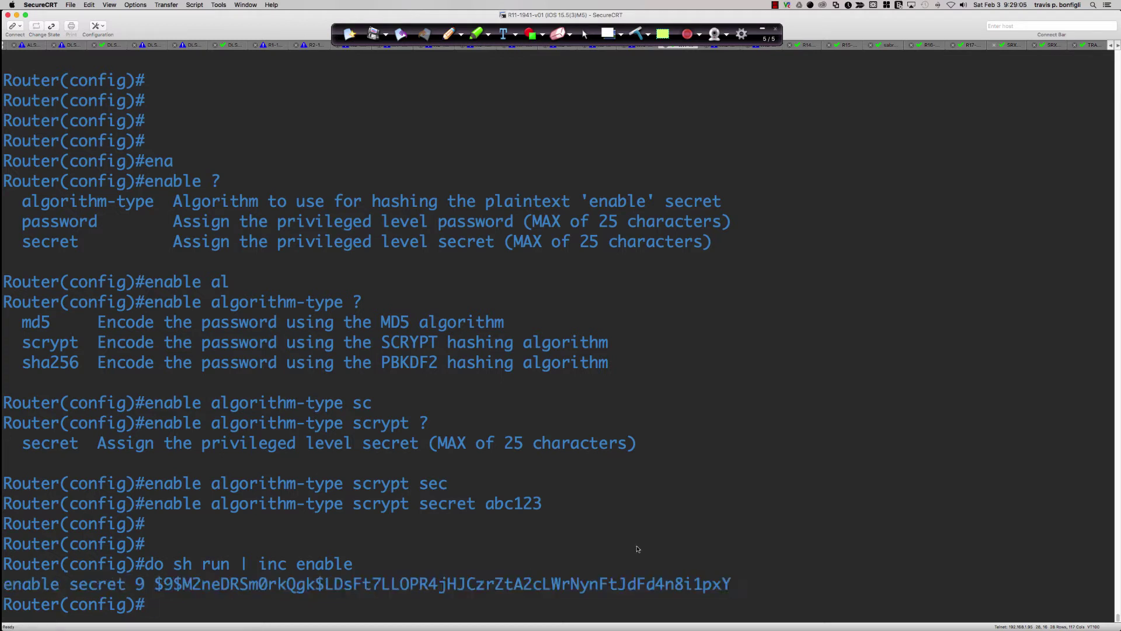
key("super+Tab")
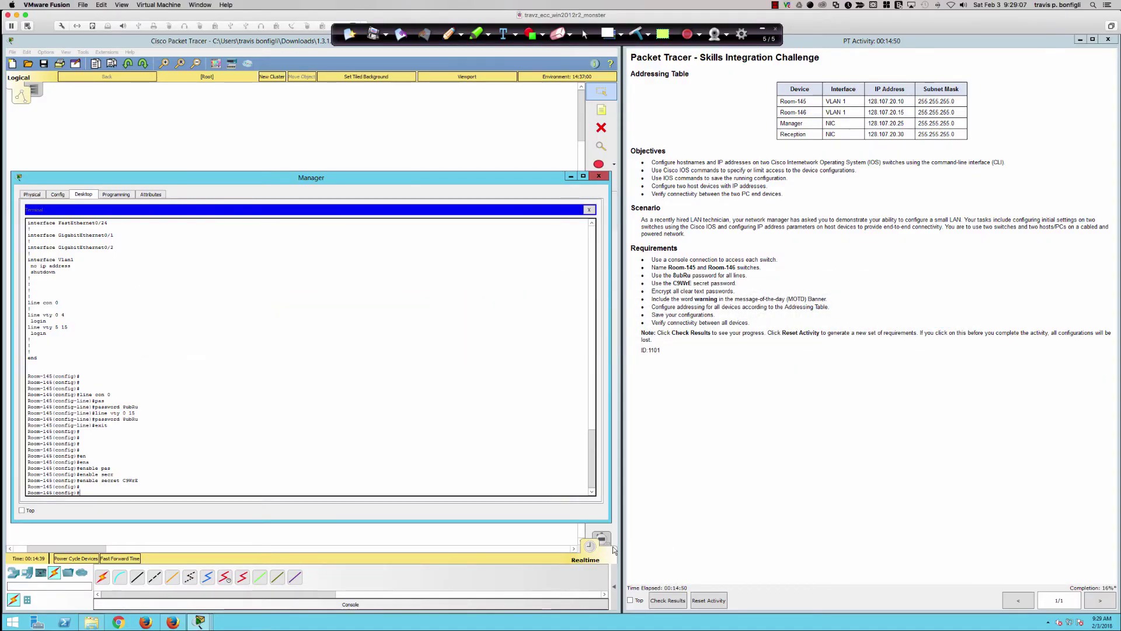
- Run do sh run on Room-145 and inspect the enable secret 5 hash line
type("do sh run")
key("Return")
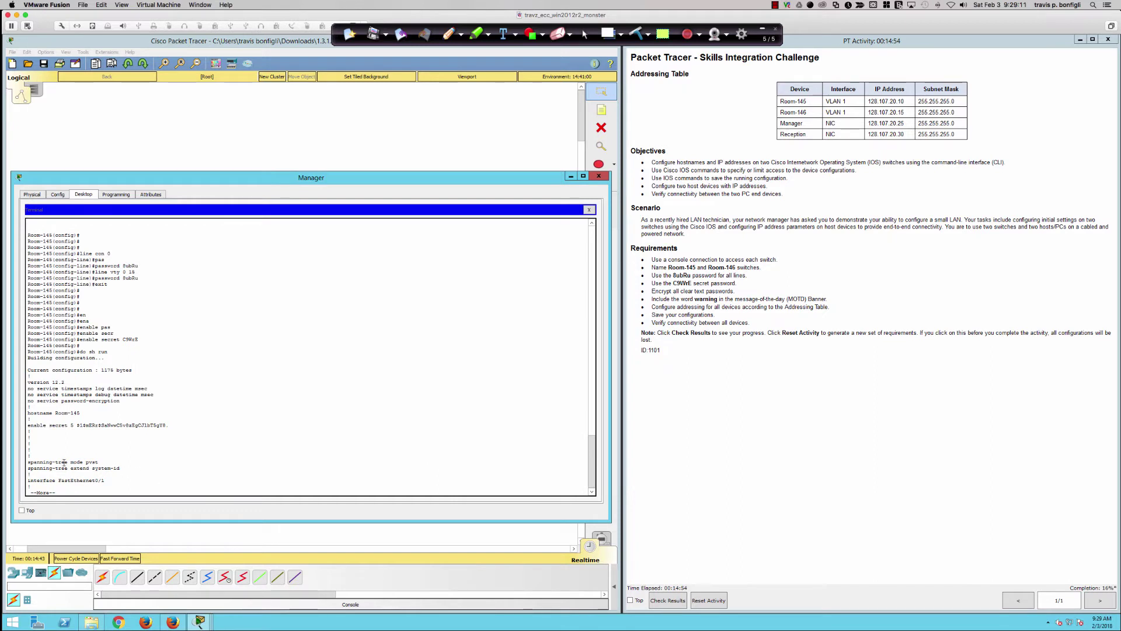
left_click_drag(76, 425, 170, 425)
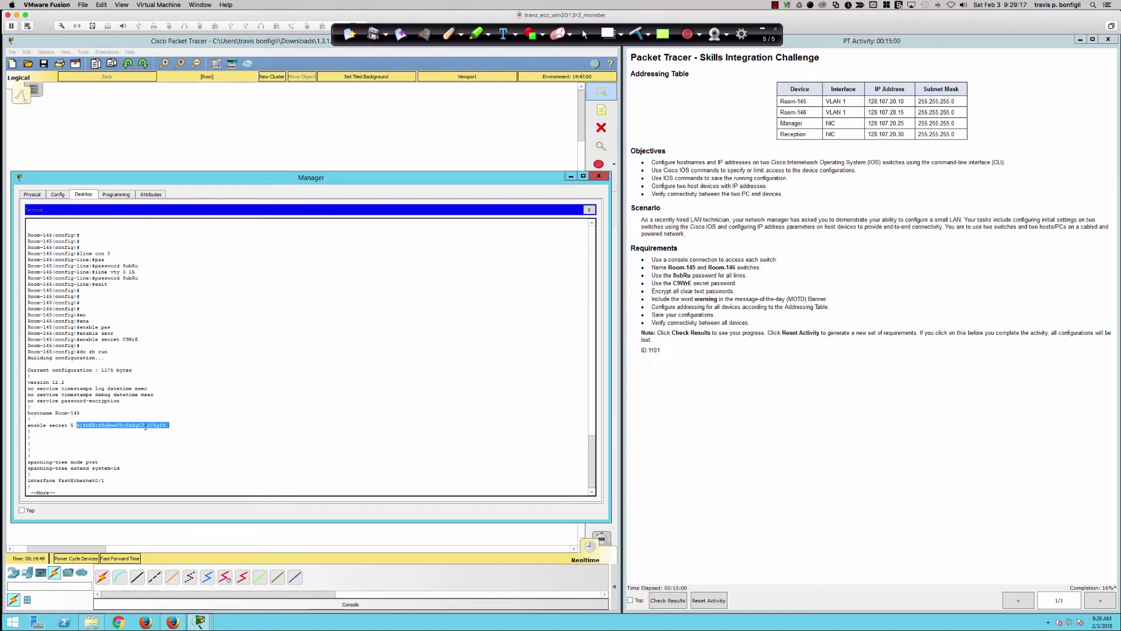
left_click(258, 439)
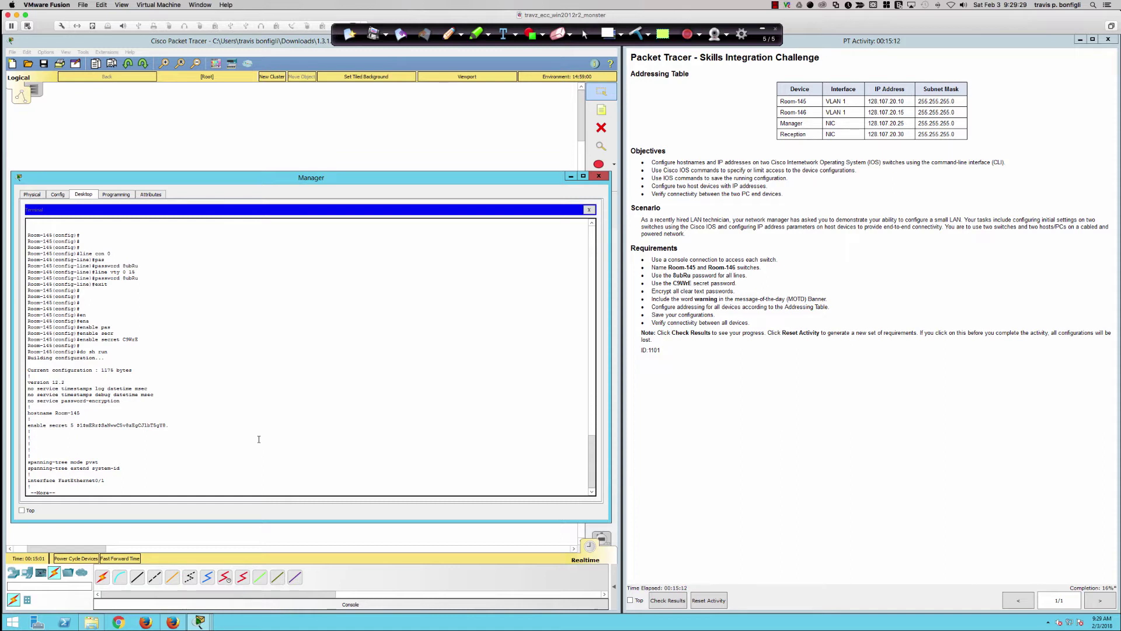
- Run service password-encryption at the Room-145 config prompt so all clear-text passwords are encrypted
key("q")
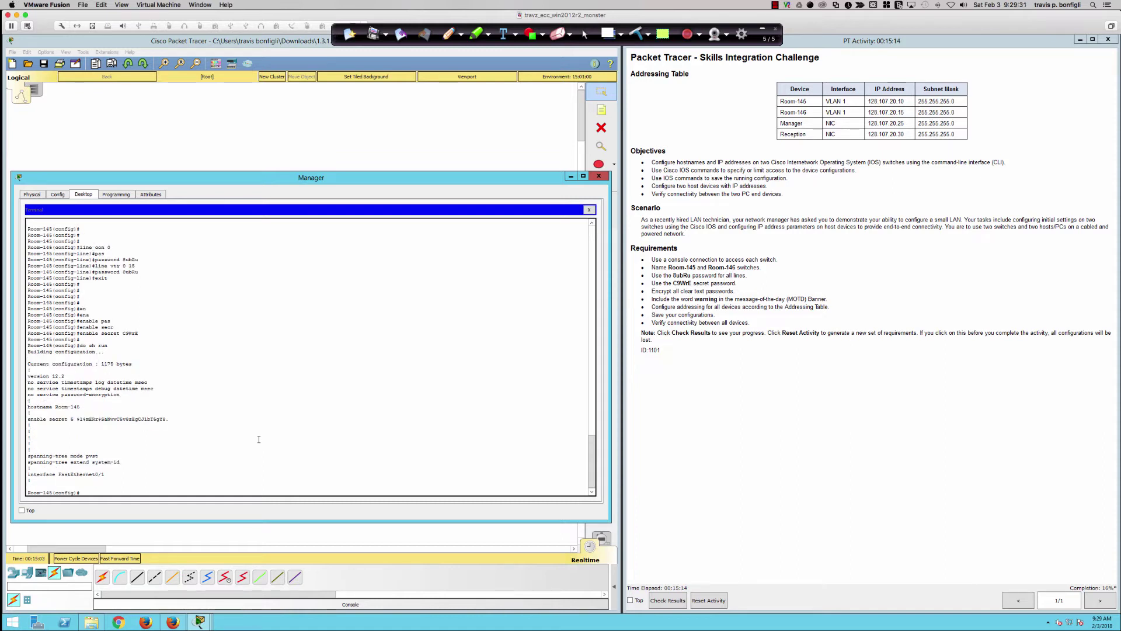
left_click(430, 414)
key("Return")
key("Return")
key("Return")
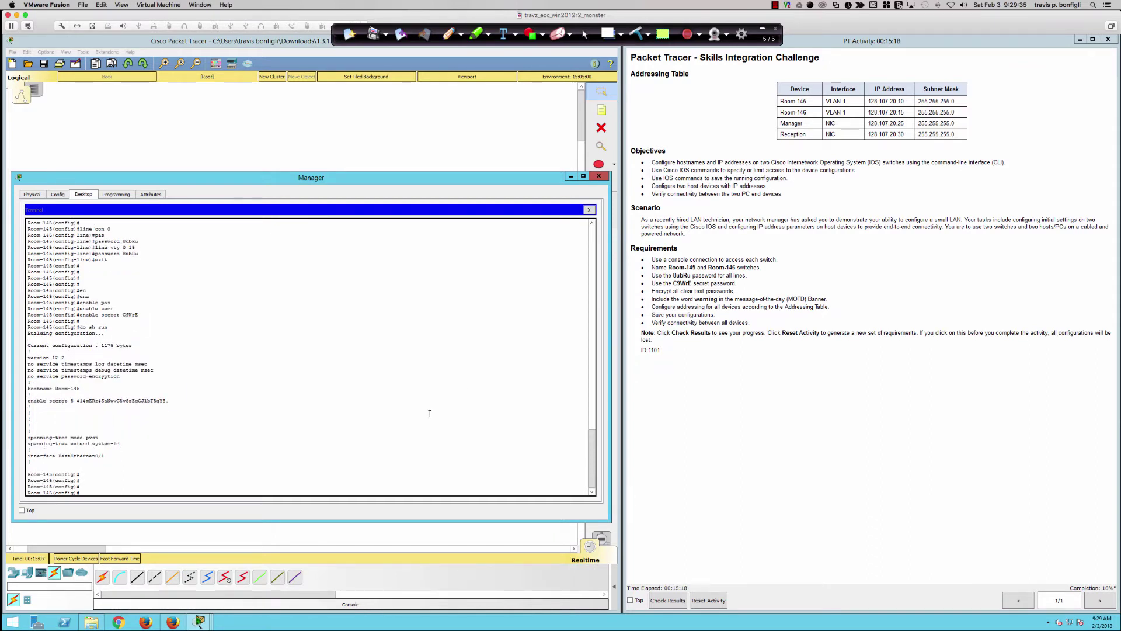
type("serve")
key("Tab")
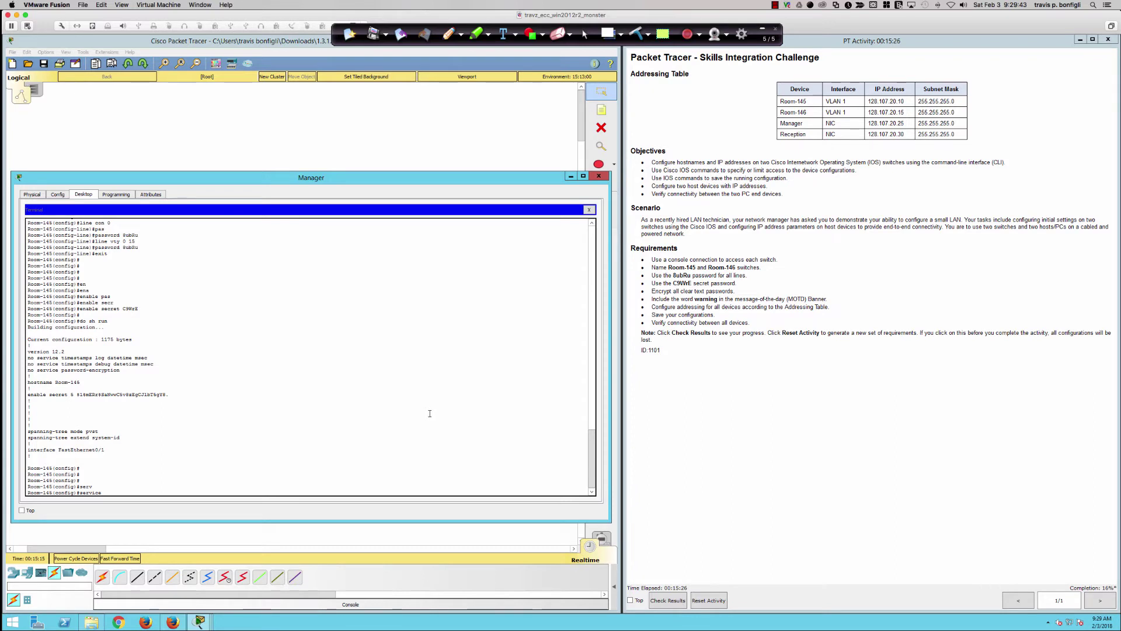
type("pa")
key("Tab")
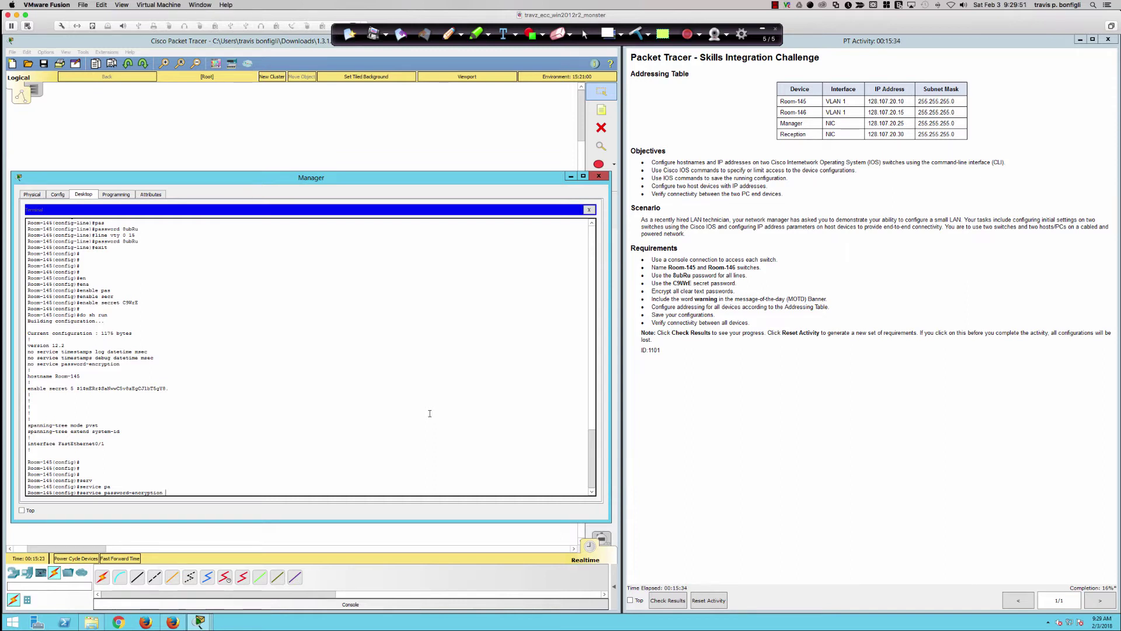
key("Return")
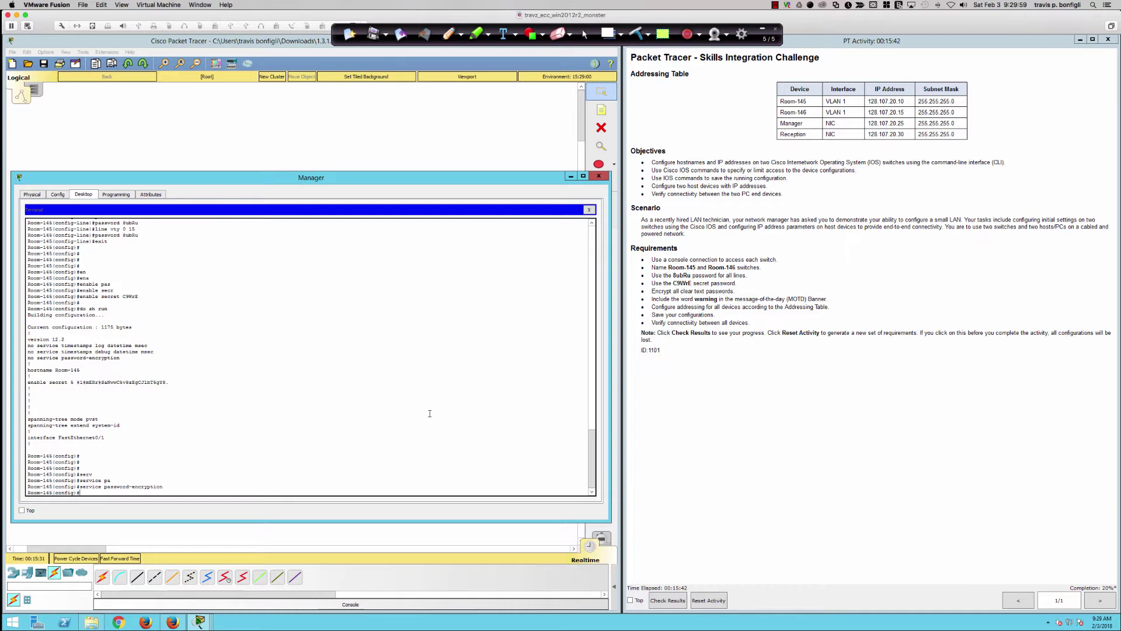
key("Return")
key("Return")
key("Return")
type("bann")
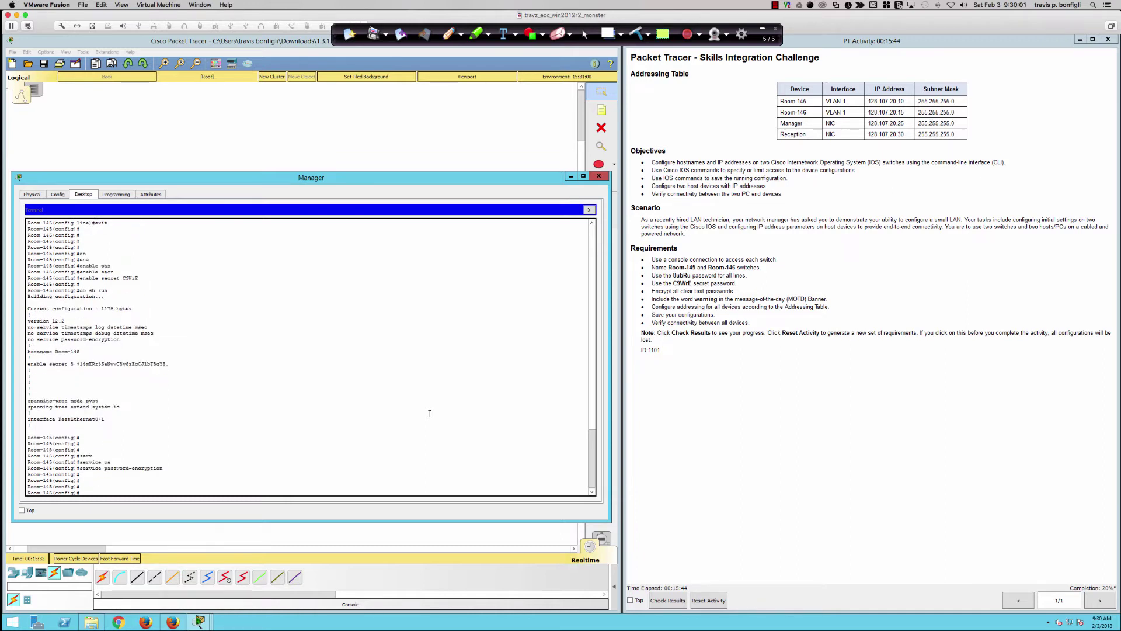
type("er")
- Set the MOTD banner to 'Authorized Users Only - WARNING - warming - Warning', then close the Manager window
type("$")
type("Authorized Users ONly")
key("BackSpace")
type("nly - WARNING - warming - ")
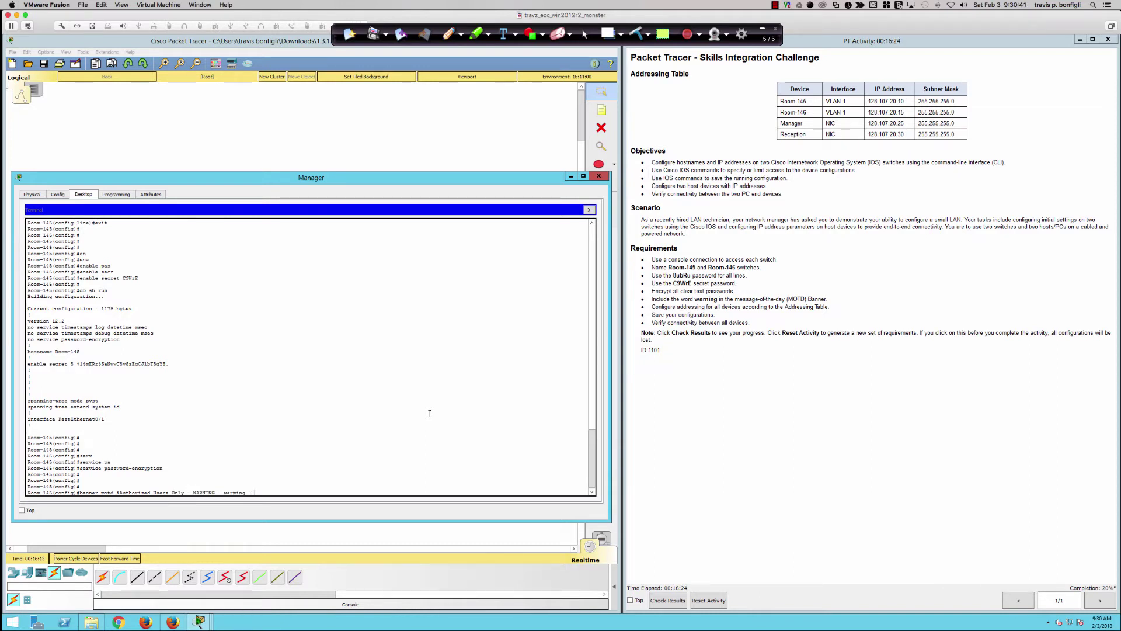
type("Warning%")
key("Return")
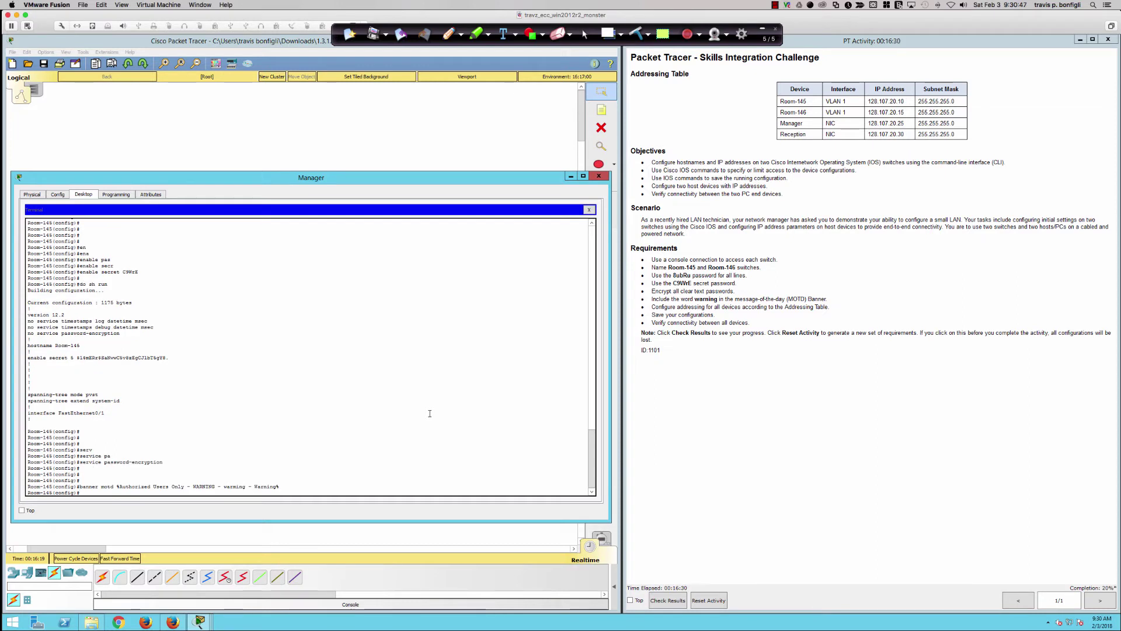
key("Return")
key("Return")
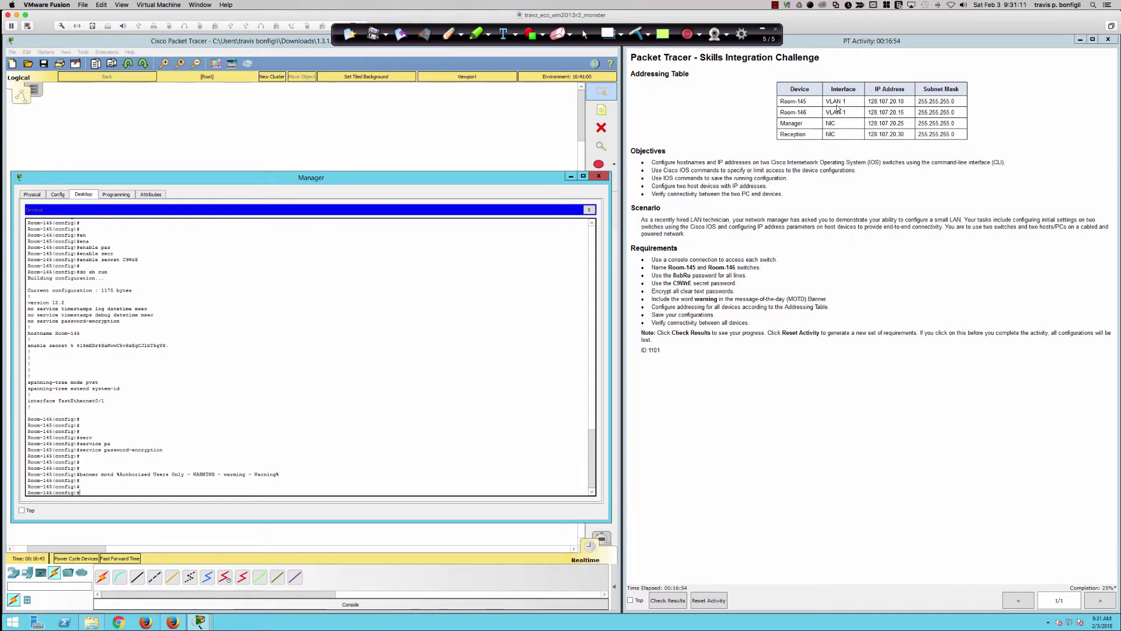
left_click(599, 176)
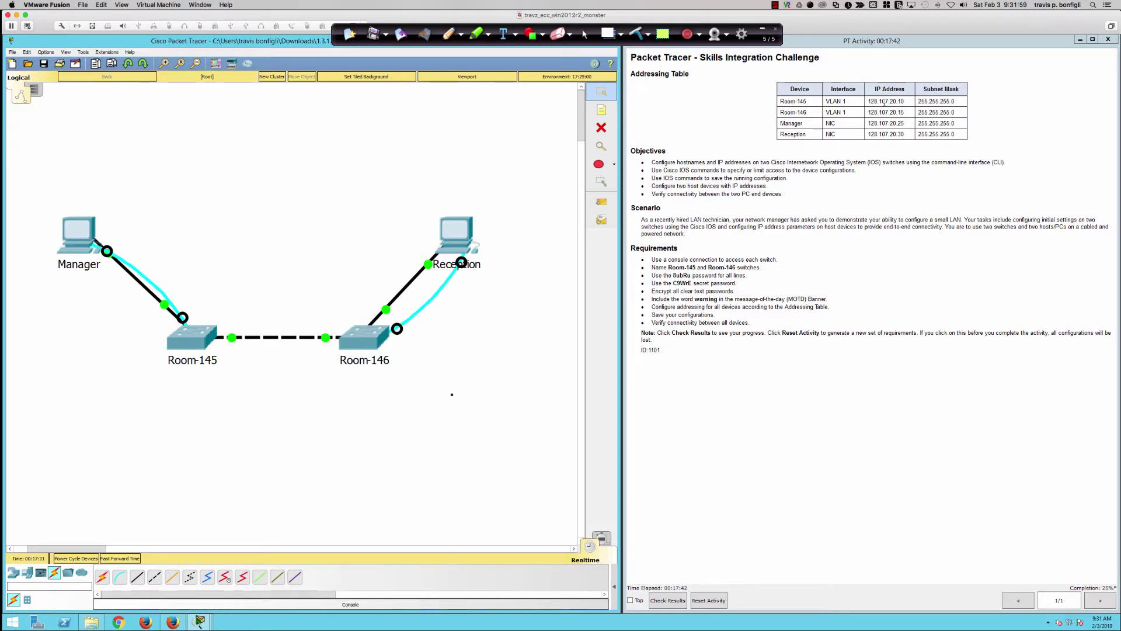
left_click(63, 250)
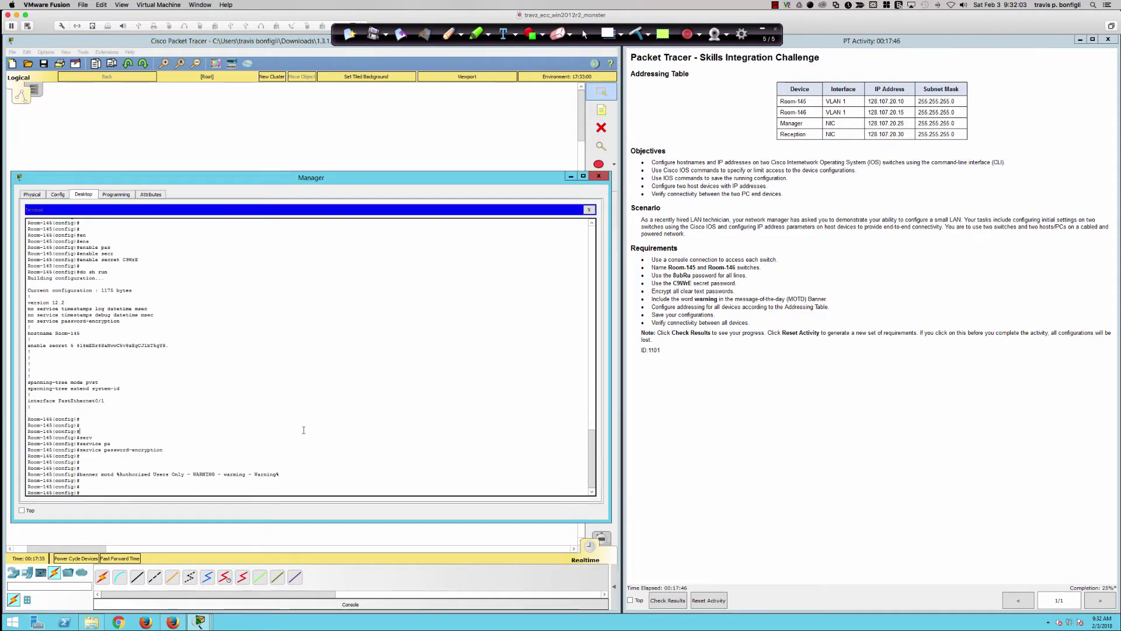
- Address interface VLAN 1 as 128.107.20.10 255.255.255.0, bring it up with no shut, and return to the topology
key("Return")
key("Return")
key("Return")
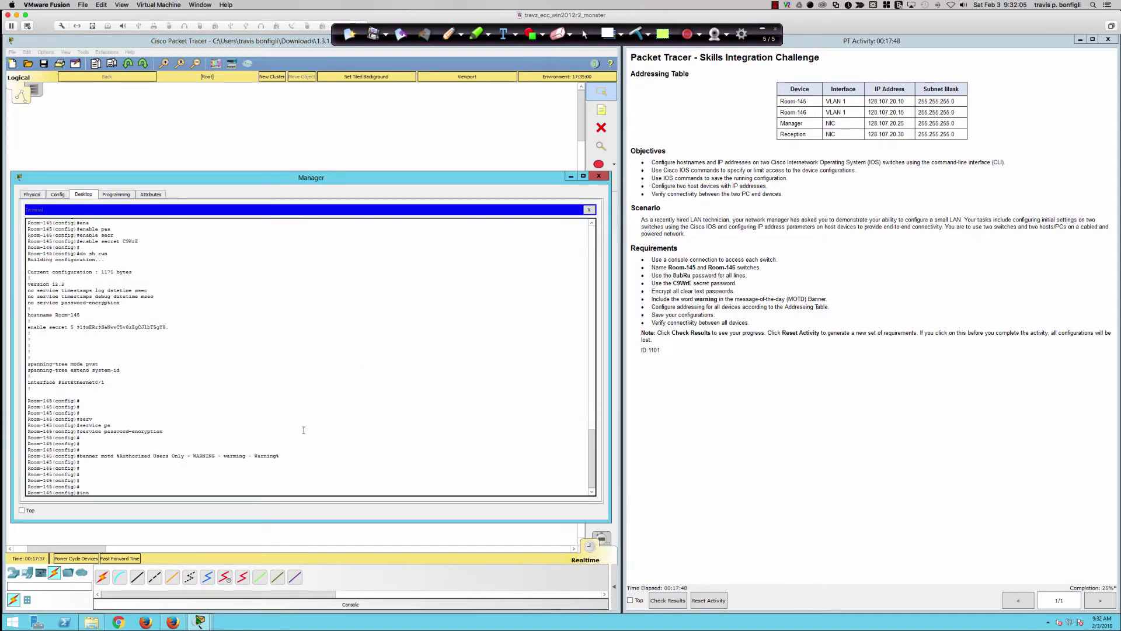
type("int vlan 1")
key("Return")
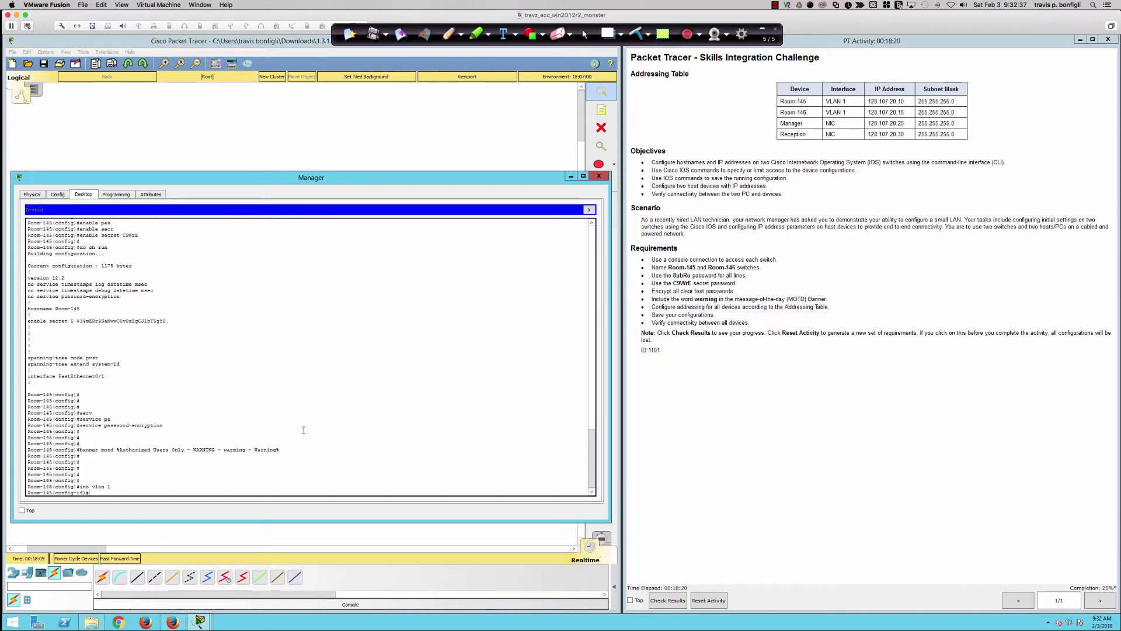
type("ip add 128.107.20.10 25")
type("5.255.255.0")
key("Return")
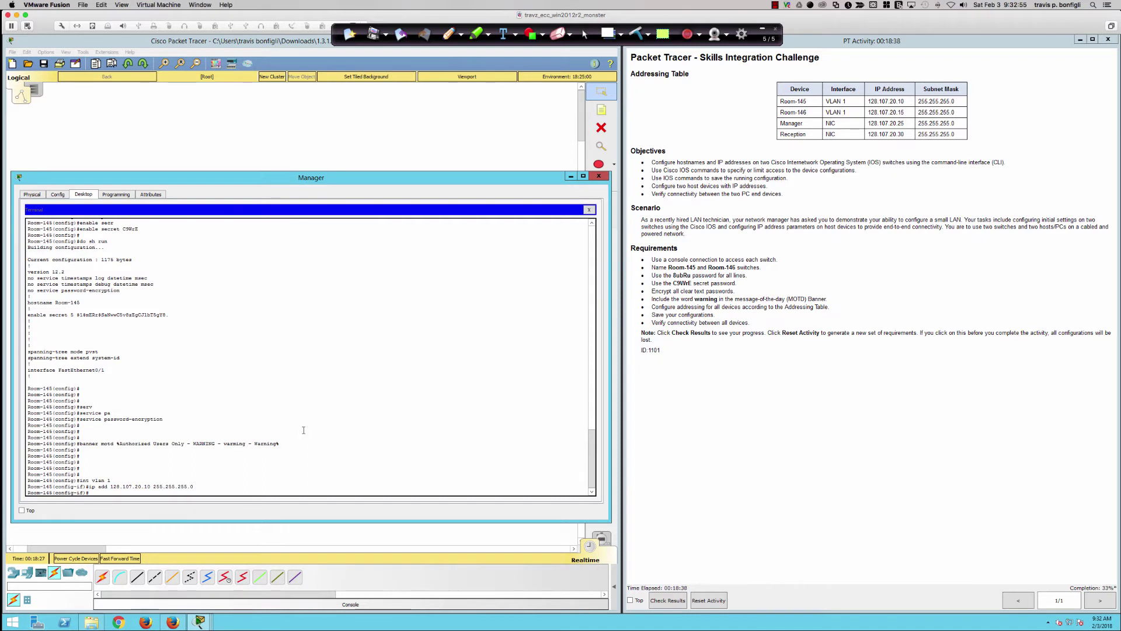
type("no shut")
key("Return")
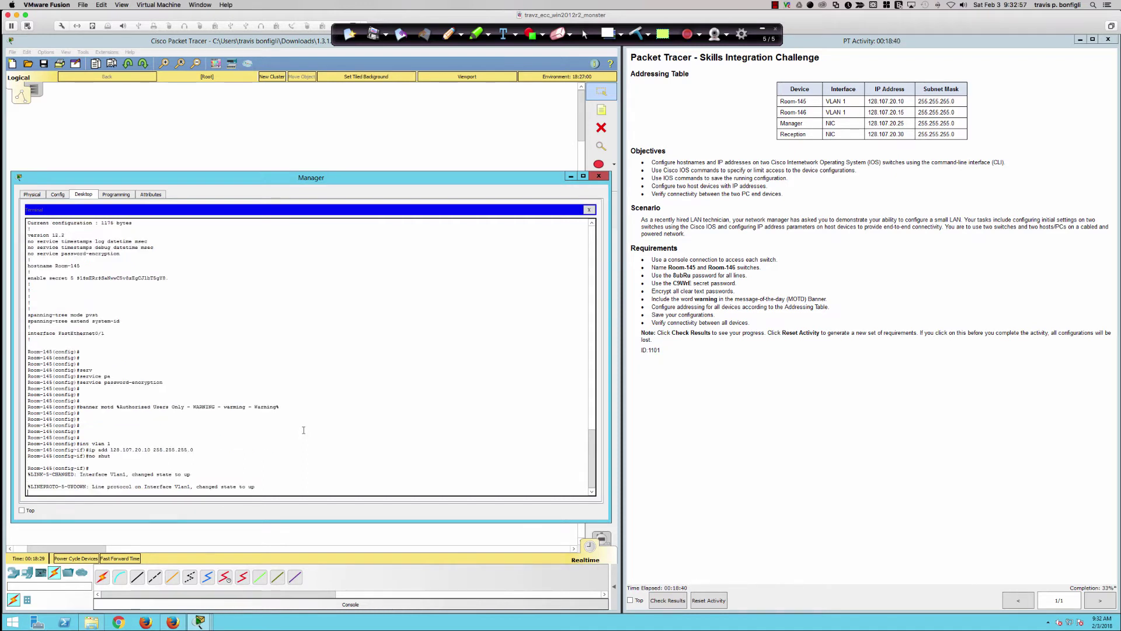
key("Return")
key("Return")
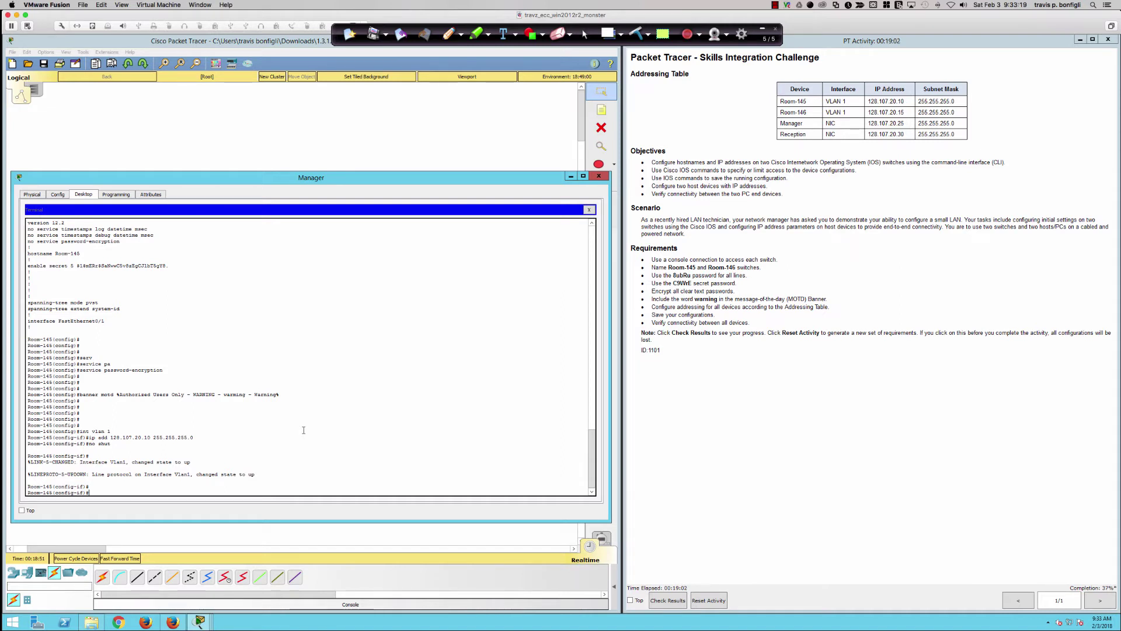
left_click(321, 135)
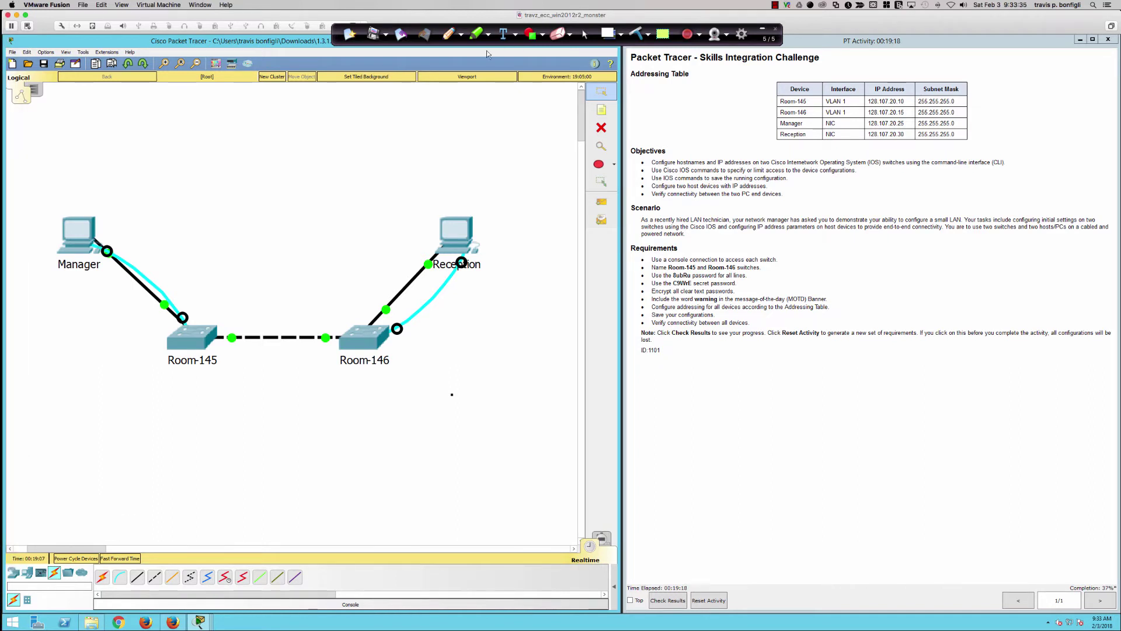
left_click(448, 34)
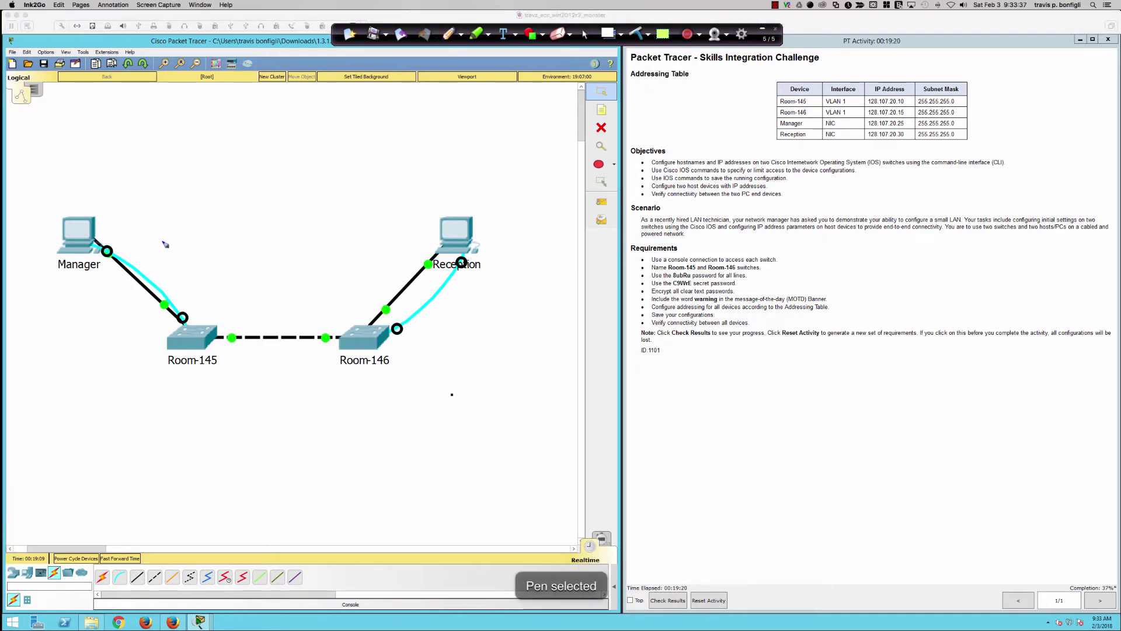
mouse_move(93, 240)
left_mouse_down()
mouse_move(156, 296)
mouse_move(240, 336)
mouse_move(346, 330)
mouse_move(418, 282)
mouse_move(444, 246)
mouse_move(342, 226)
mouse_move(151, 227)
mouse_move(172, 233)
left_mouse_up()
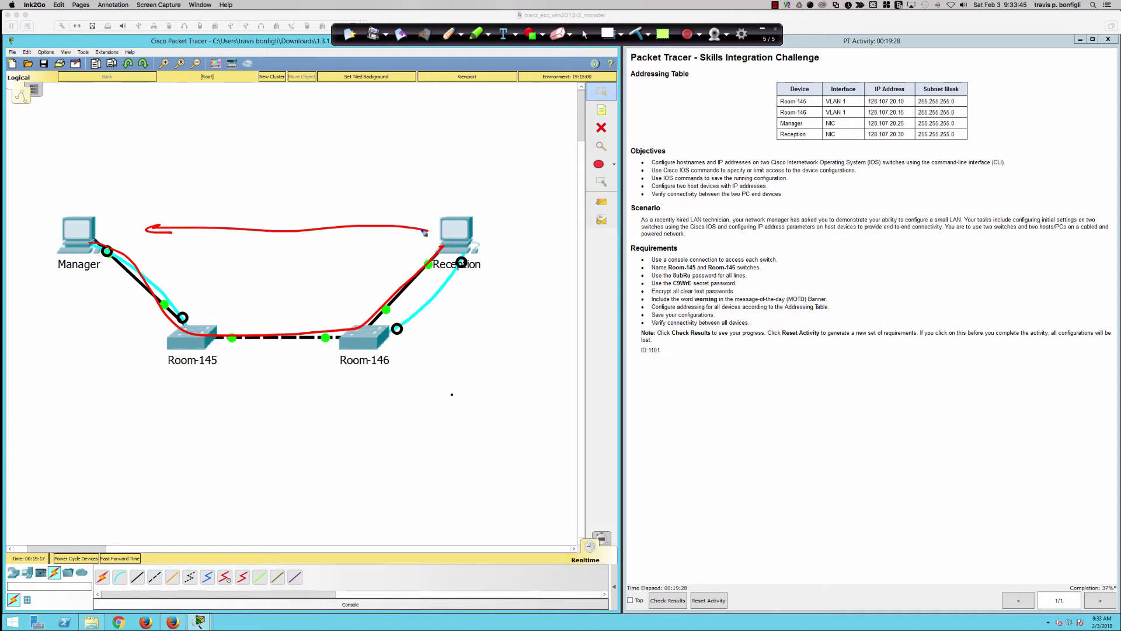
mouse_move(424, 232)
left_mouse_down()
mouse_move(417, 225)
mouse_move(430, 231)
left_mouse_up()
mouse_move(247, 209)
left_mouse_down()
mouse_move(247, 193)
mouse_move(290, 203)
mouse_move(293, 217)
left_mouse_up()
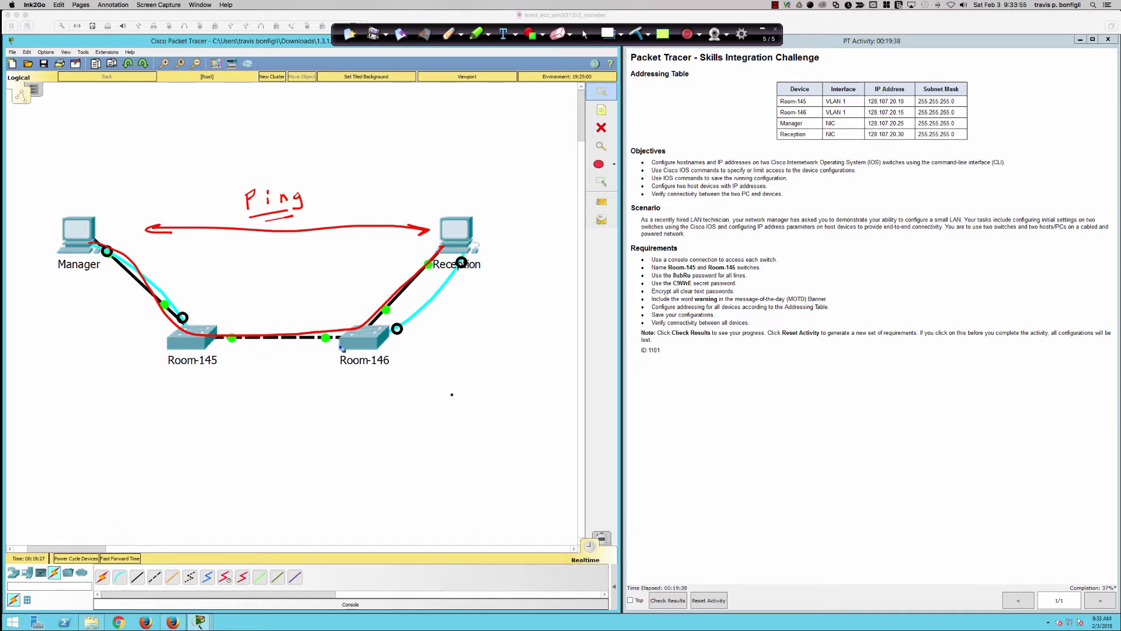
mouse_move(278, 347)
left_mouse_down()
mouse_move(278, 400)
mouse_move(271, 387)
mouse_move(288, 389)
mouse_move(249, 436)
mouse_move(260, 419)
mouse_move(269, 436)
mouse_move(307, 416)
mouse_move(311, 431)
mouse_move(325, 424)
left_mouse_up()
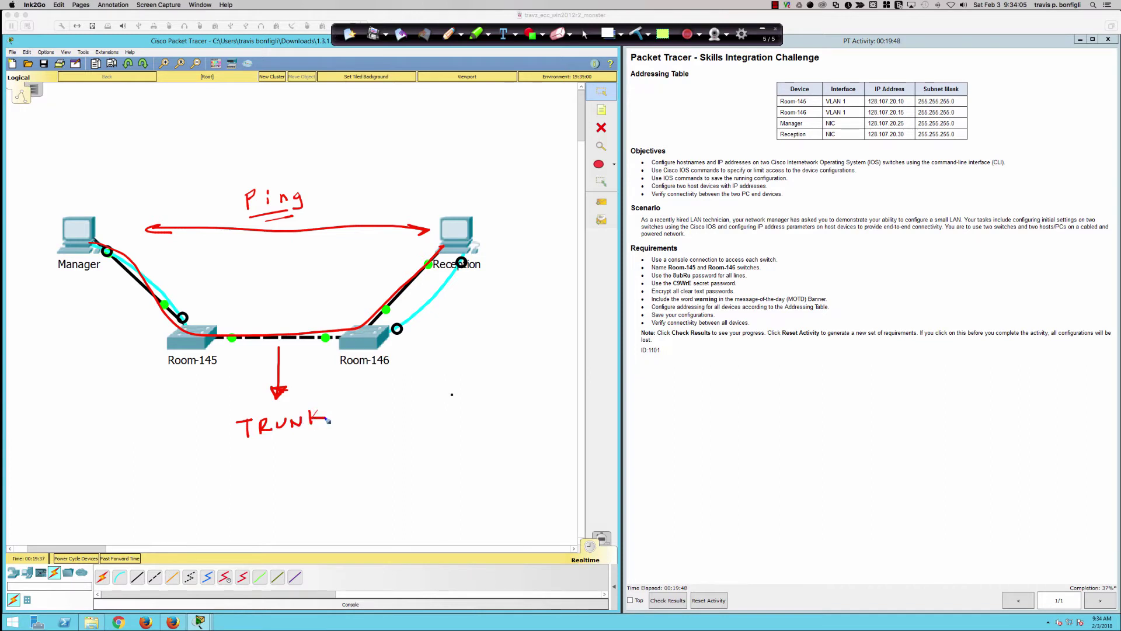
mouse_move(255, 448)
left_mouse_down()
mouse_move(337, 427)
mouse_move(287, 442)
left_mouse_up()
mouse_move(330, 353)
left_mouse_down()
mouse_move(240, 355)
mouse_move(254, 361)
left_mouse_up()
left_click_drag(322, 358, 312, 348)
mouse_move(381, 345)
left_mouse_down()
mouse_move(495, 357)
mouse_move(495, 332)
mouse_move(535, 358)
mouse_move(495, 359)
mouse_move(534, 348)
mouse_move(509, 345)
left_mouse_up()
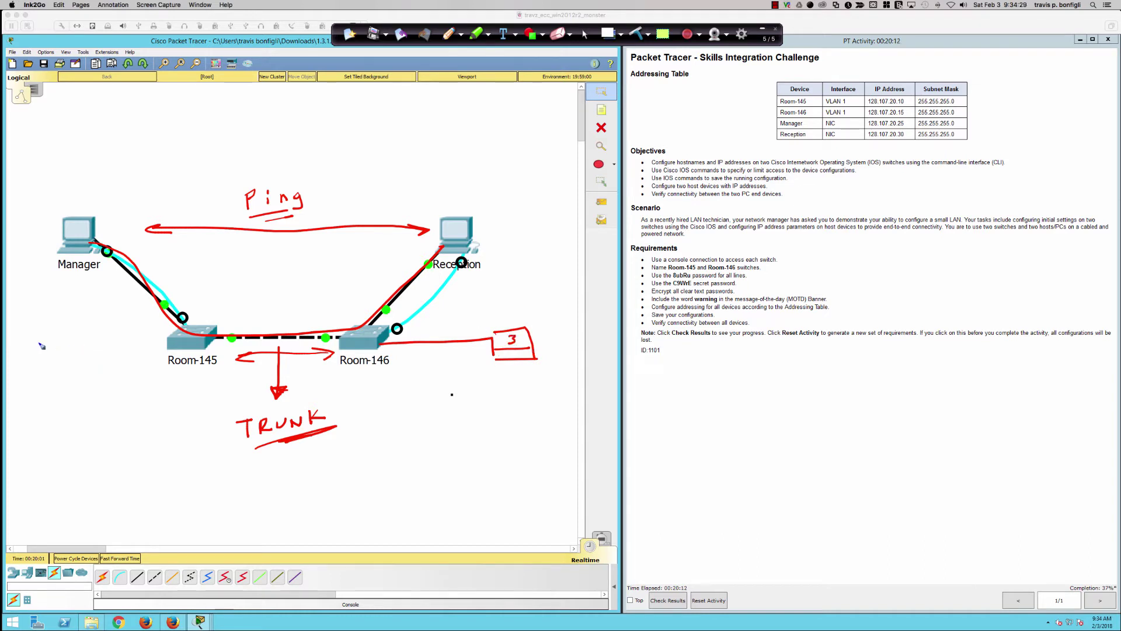
mouse_move(33, 344)
left_mouse_down()
mouse_move(28, 375)
mouse_move(81, 379)
left_mouse_up()
left_click_drag(35, 363, 171, 346)
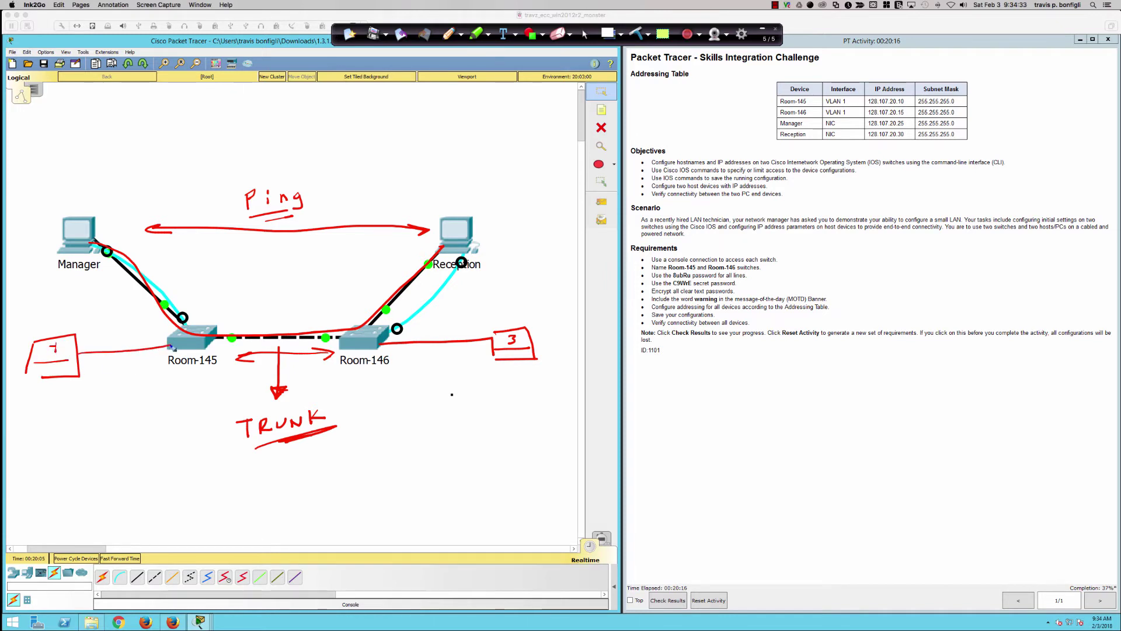
mouse_move(104, 339)
left_mouse_down()
mouse_move(139, 332)
mouse_move(150, 345)
left_mouse_up()
mouse_move(419, 334)
left_mouse_down()
mouse_move(496, 321)
mouse_move(494, 337)
left_mouse_up()
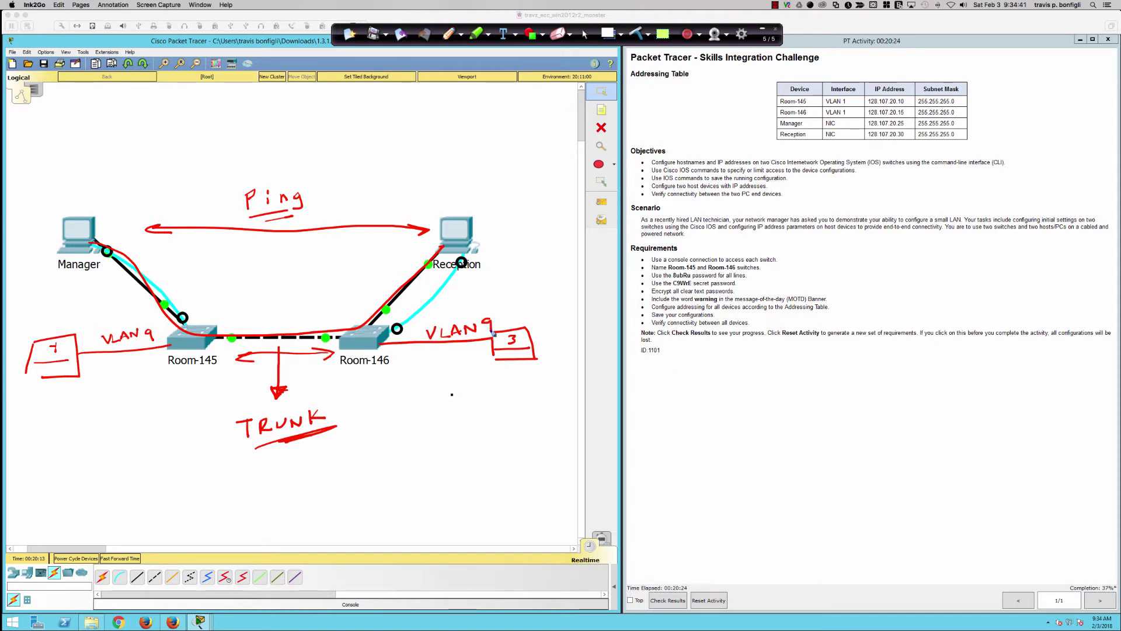
left_click_drag(382, 272, 386, 285)
left_click_drag(166, 269, 169, 278)
mouse_move(278, 309)
left_mouse_down()
mouse_move(281, 331)
mouse_move(290, 320)
left_mouse_up()
mouse_move(269, 405)
left_mouse_down()
mouse_move(344, 428)
mouse_move(245, 409)
left_mouse_up()
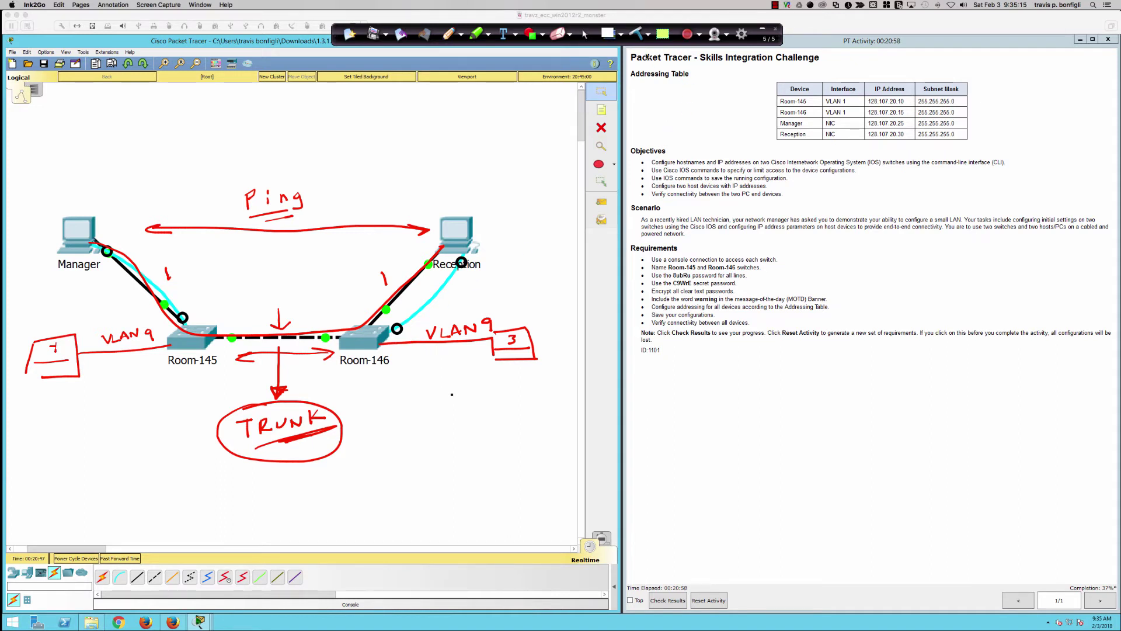
left_click(637, 35)
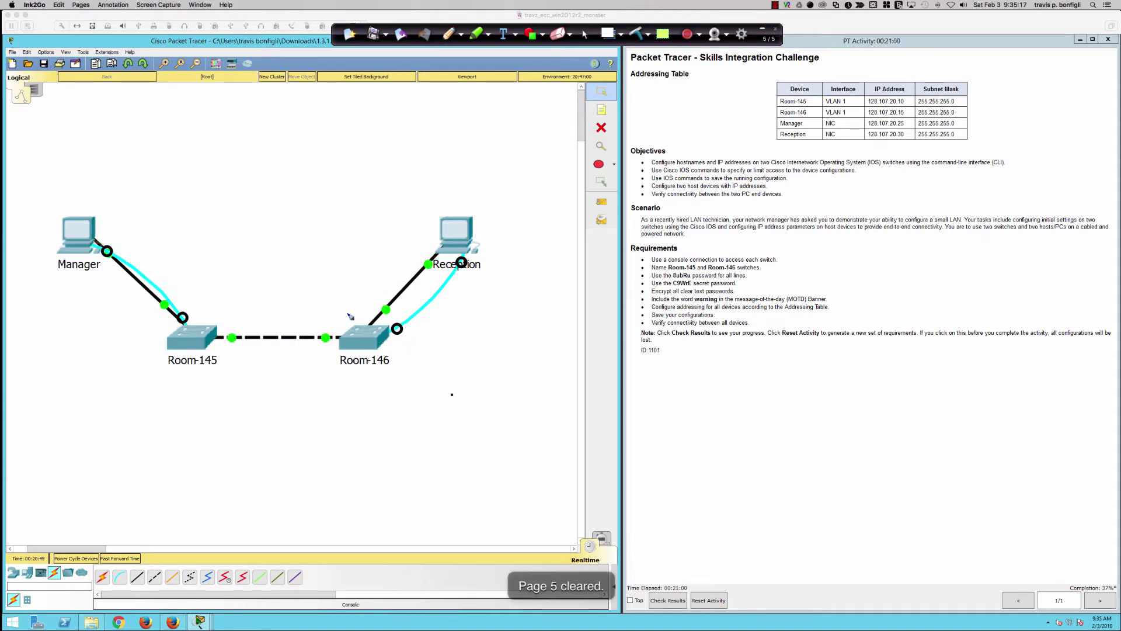
- Draw red ink circles around both the Room-145 and Room-146 switches
mouse_move(175, 318)
left_mouse_down()
mouse_move(185, 374)
mouse_move(178, 316)
left_mouse_up()
left_click_drag(366, 314, 382, 318)
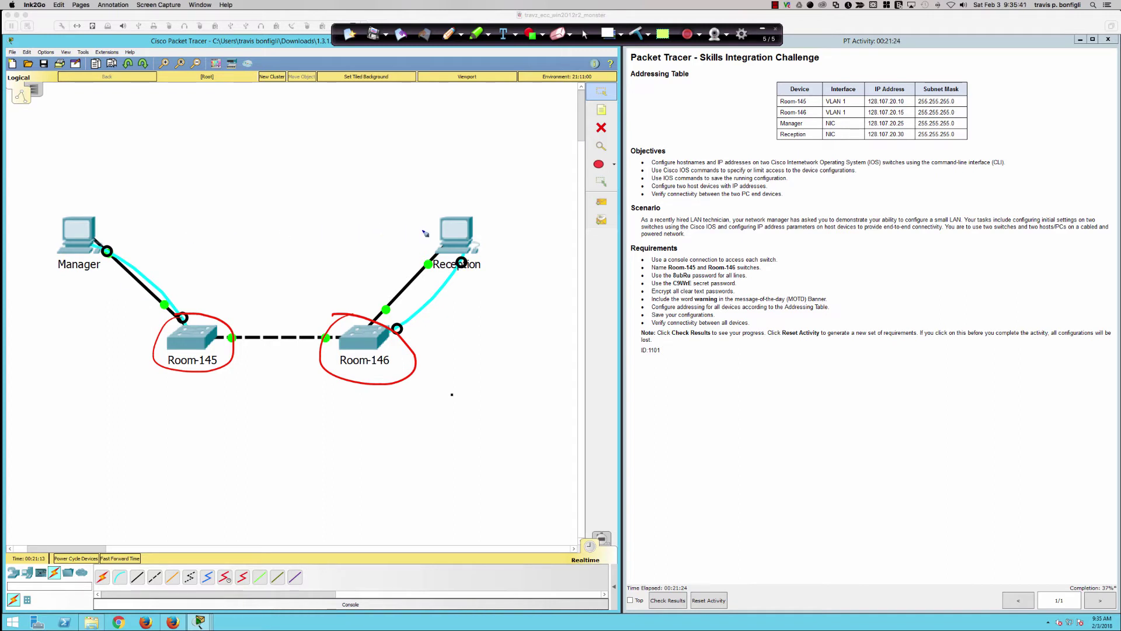
- Ink a double arrow between Manager and Reception and strike through the switch rows in the addressing table
mouse_move(423, 230)
left_mouse_down()
mouse_move(151, 232)
mouse_move(185, 236)
left_mouse_up()
left_click_drag(417, 233, 412, 223)
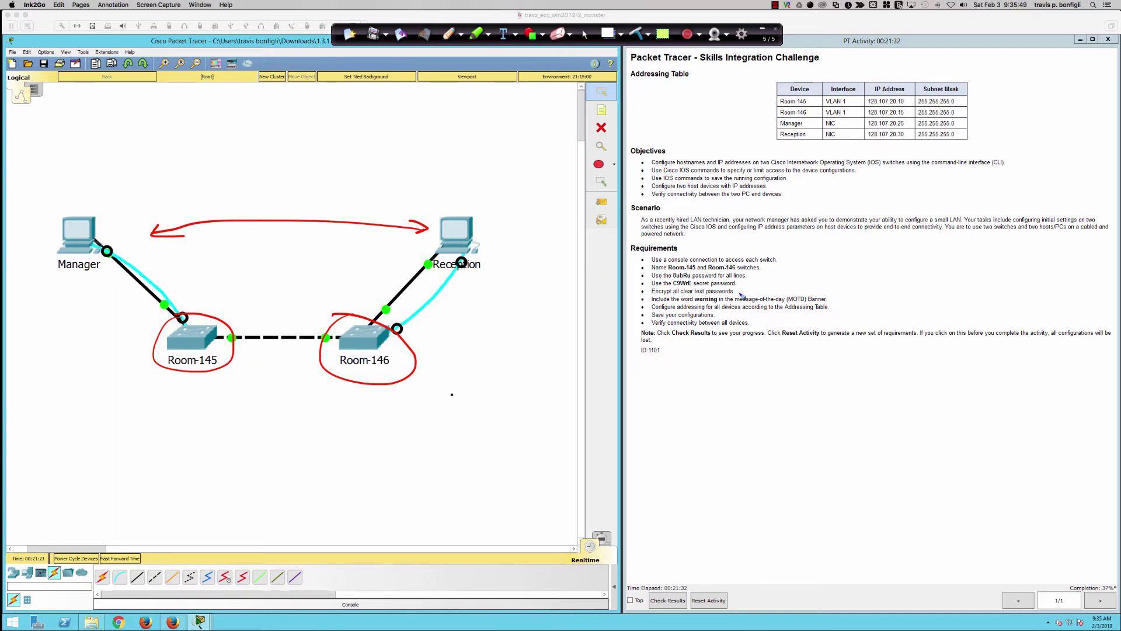
mouse_move(779, 96)
left_mouse_down()
mouse_move(957, 101)
mouse_move(826, 113)
mouse_move(969, 115)
left_mouse_up()
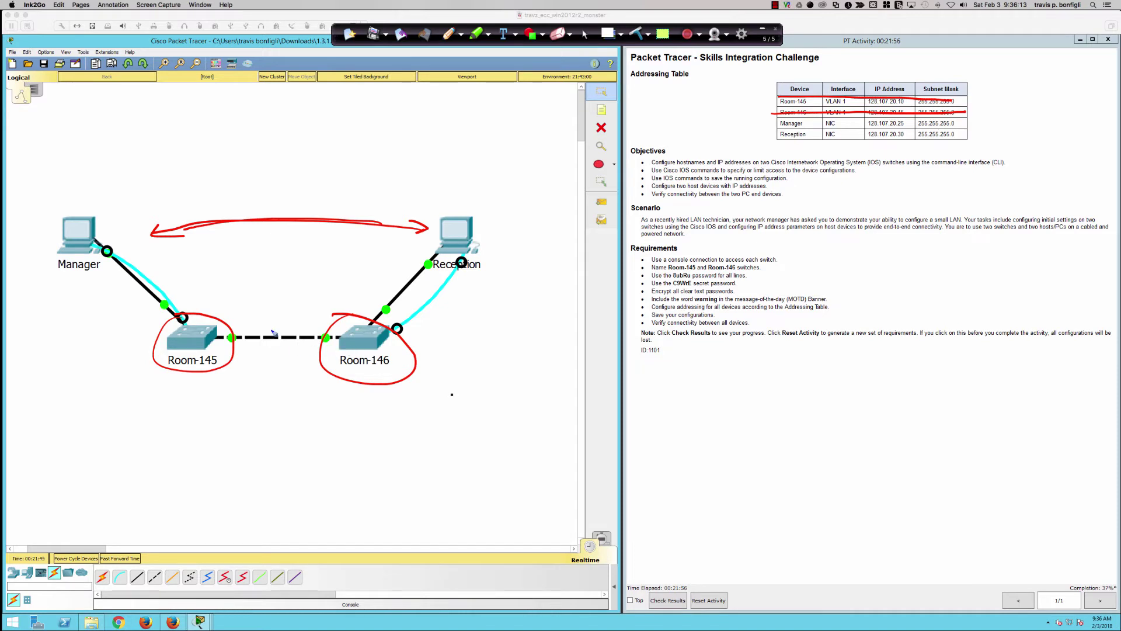
- Write a VLAN label with an arrow at the switch link and draw a line down-left from Room-145
mouse_move(284, 288)
left_mouse_down()
mouse_move(274, 336)
mouse_move(285, 320)
left_mouse_up()
mouse_move(252, 253)
left_mouse_down()
mouse_move(255, 273)
mouse_move(261, 253)
left_mouse_up()
left_click_drag(263, 252, 274, 267)
mouse_move(277, 273)
left_mouse_down()
mouse_move(283, 254)
mouse_move(289, 266)
mouse_move(306, 255)
left_mouse_up()
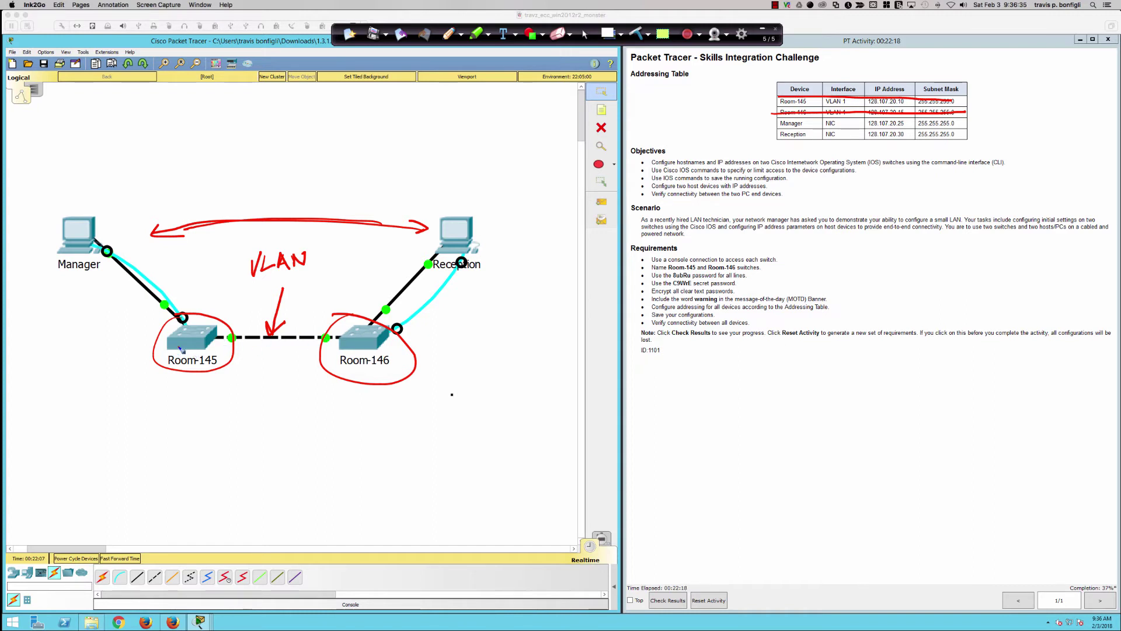
mouse_move(181, 349)
left_mouse_down()
mouse_move(51, 432)
mouse_move(81, 442)
mouse_move(49, 448)
left_mouse_up()
- Sketch boxes labelled S below the switches, linked by lines and a curve to Reception
mouse_move(90, 408)
left_mouse_down()
mouse_move(74, 417)
mouse_move(94, 470)
mouse_move(125, 487)
mouse_move(97, 490)
mouse_move(32, 273)
left_mouse_up()
mouse_move(124, 486)
left_mouse_down()
mouse_move(474, 283)
mouse_move(463, 271)
mouse_move(497, 271)
left_mouse_up()
mouse_move(116, 425)
left_mouse_down()
mouse_move(279, 410)
mouse_move(278, 447)
left_mouse_up()
mouse_move(311, 401)
left_mouse_down()
mouse_move(277, 447)
mouse_move(311, 401)
left_mouse_up()
mouse_move(299, 416)
left_mouse_down()
mouse_move(286, 438)
mouse_move(408, 418)
mouse_move(370, 458)
mouse_move(395, 443)
mouse_move(390, 454)
left_mouse_up()
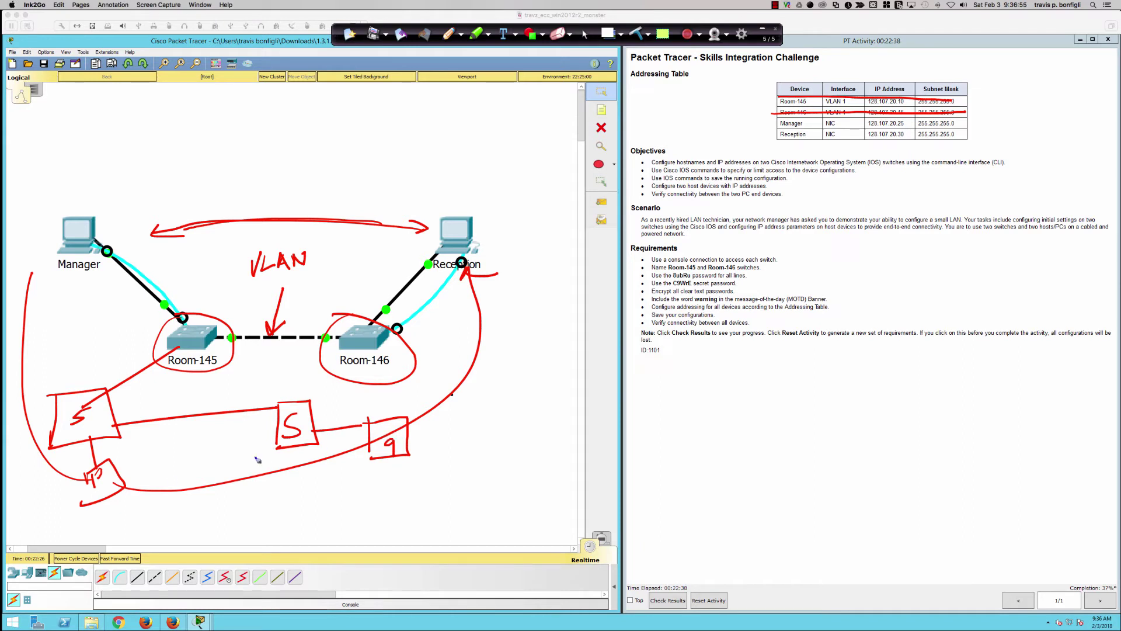
- Circle both PCs and the switch link, relabel it VLAN1, then clear all ink from the page
mouse_move(87, 204)
left_mouse_down()
mouse_move(47, 241)
mouse_move(108, 213)
left_mouse_up()
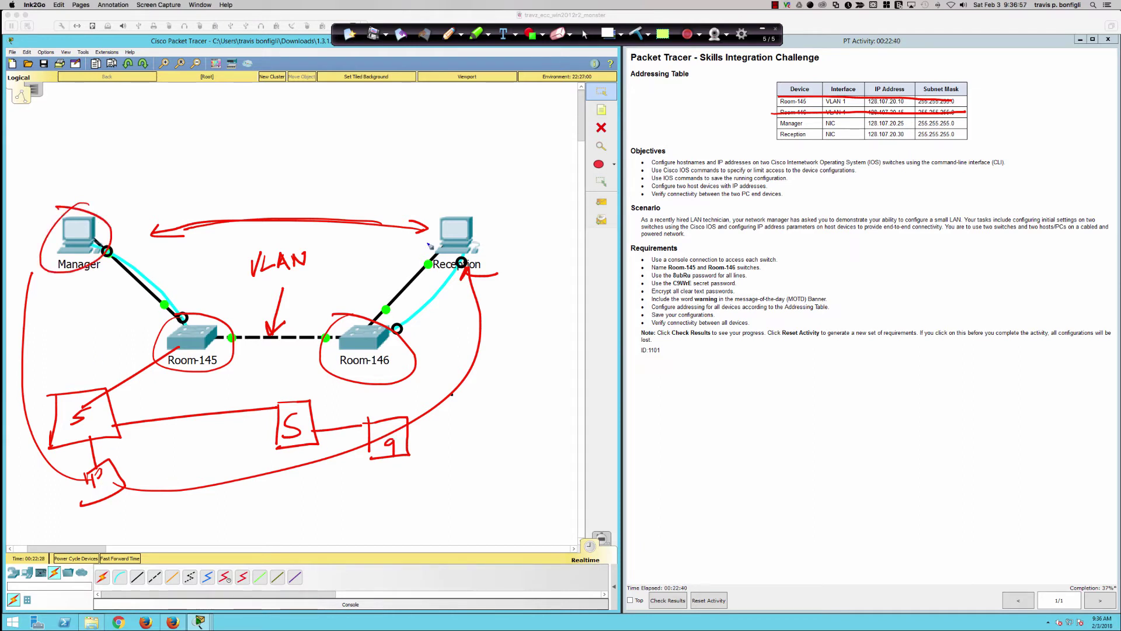
mouse_move(448, 207)
left_mouse_down()
mouse_move(455, 286)
mouse_move(415, 197)
left_mouse_up()
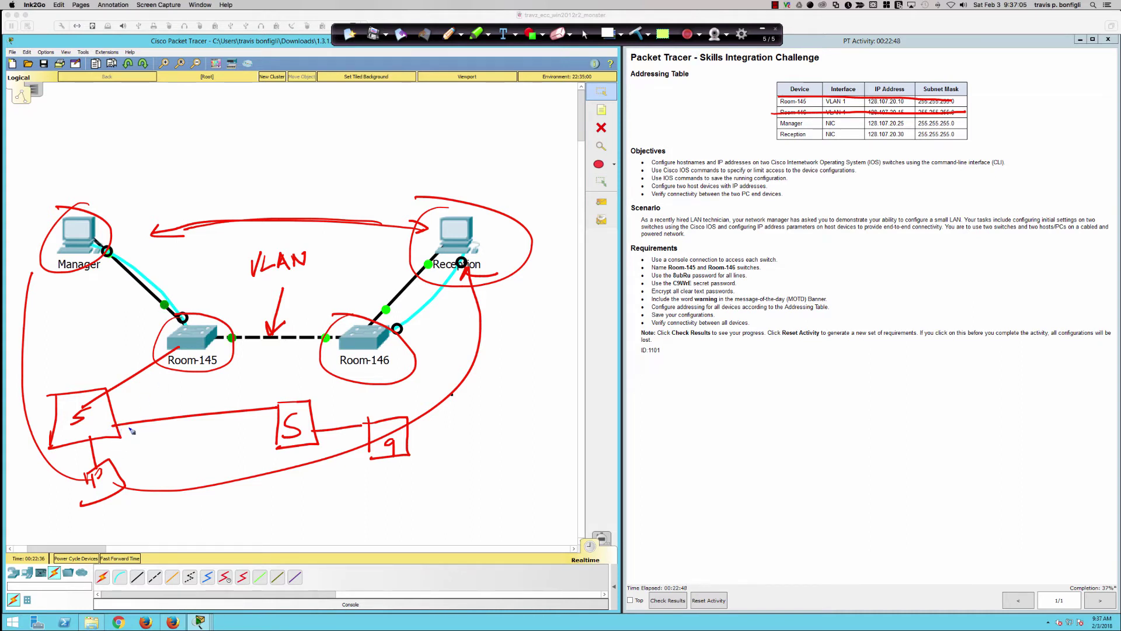
left_click_drag(313, 261, 321, 277)
left_click_drag(313, 278, 340, 275)
mouse_move(286, 319)
left_mouse_down()
mouse_move(292, 375)
mouse_move(267, 322)
left_mouse_up()
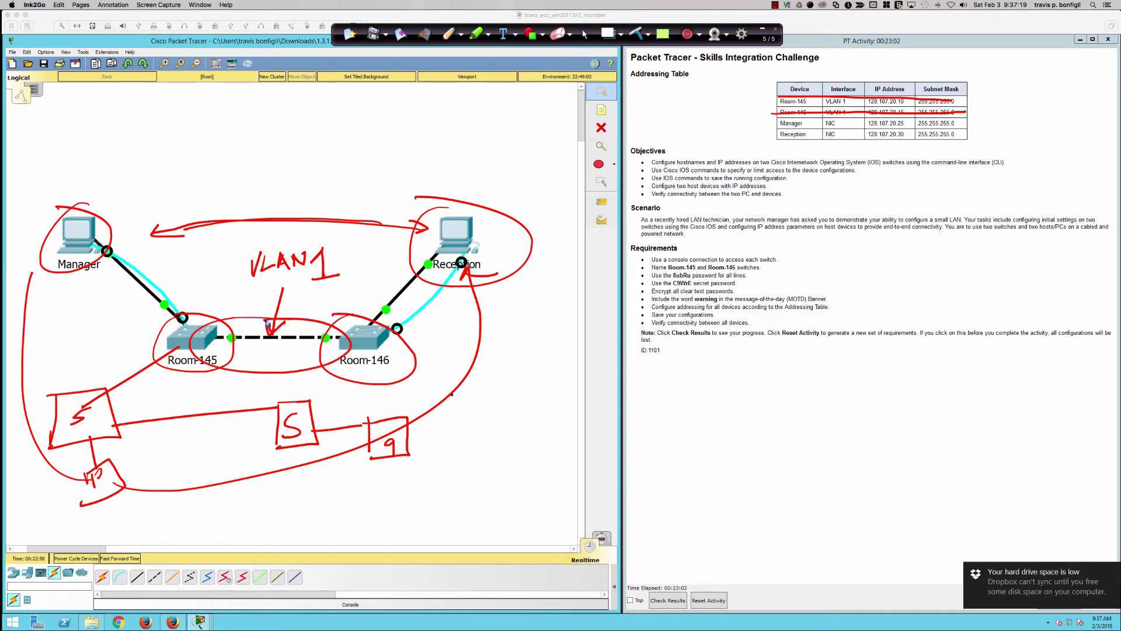
mouse_move(156, 410)
left_mouse_down()
mouse_move(297, 429)
mouse_move(146, 417)
left_mouse_up()
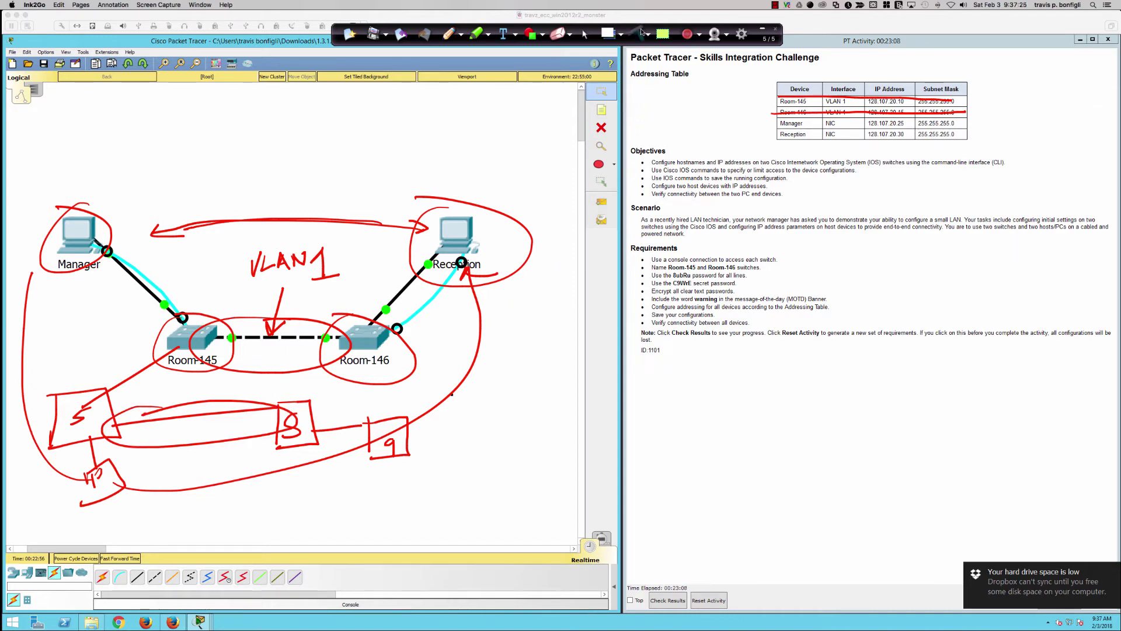
left_click(642, 32)
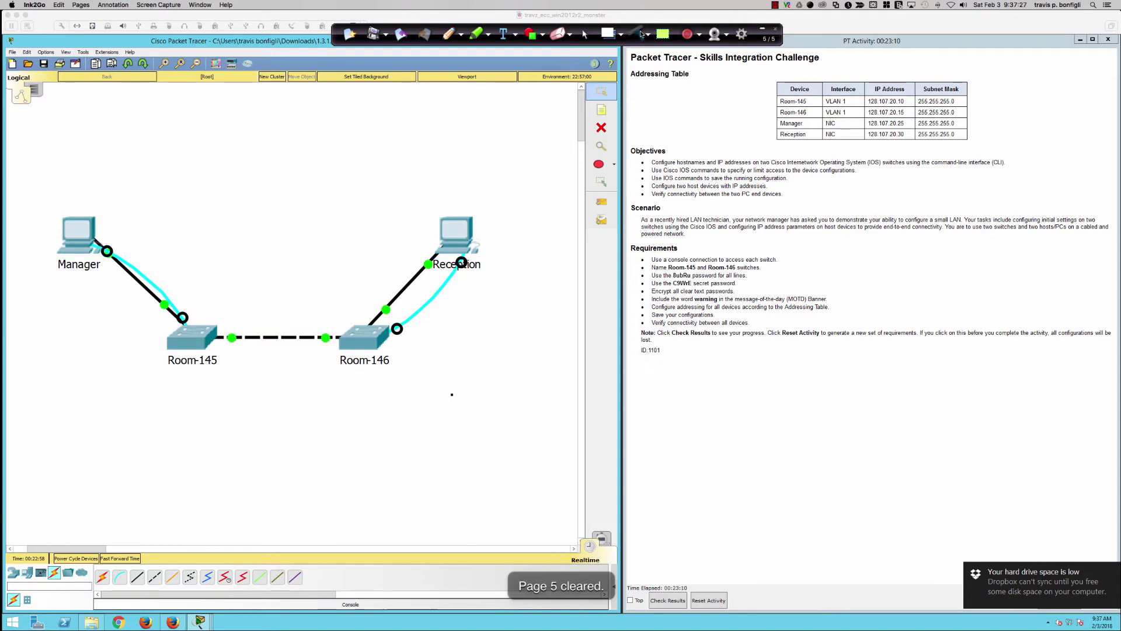
left_click(585, 35)
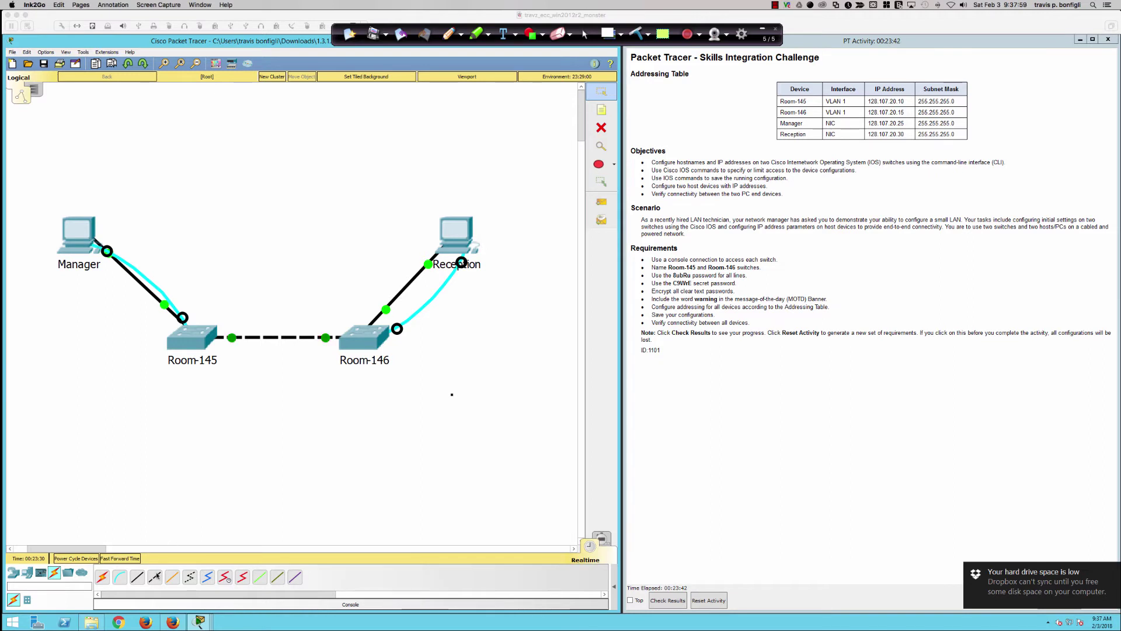
left_click(182, 485)
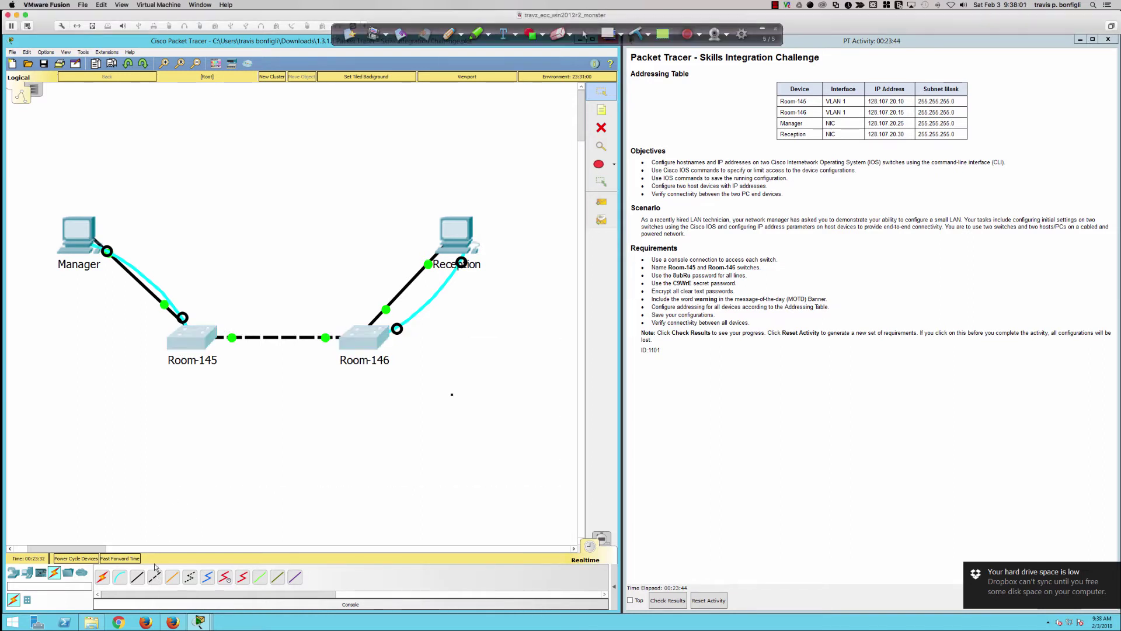
- Try choosing cables and deleting the switches, cancelling the deletion and dismissing the device-creation locked warning
left_click(155, 577)
left_click(601, 128)
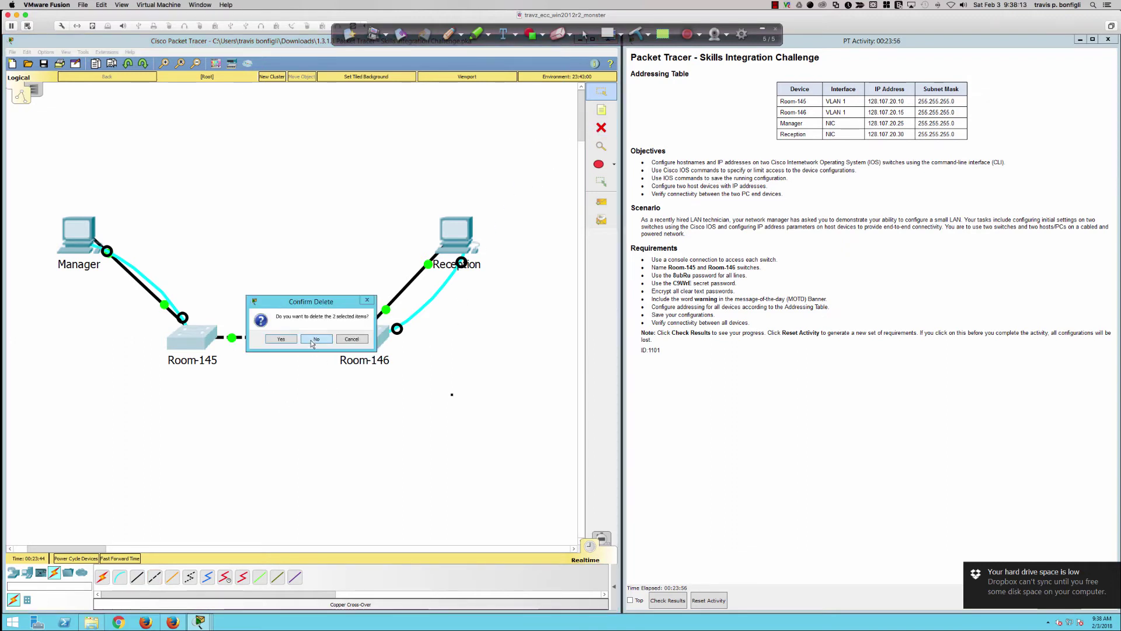
left_click(314, 341)
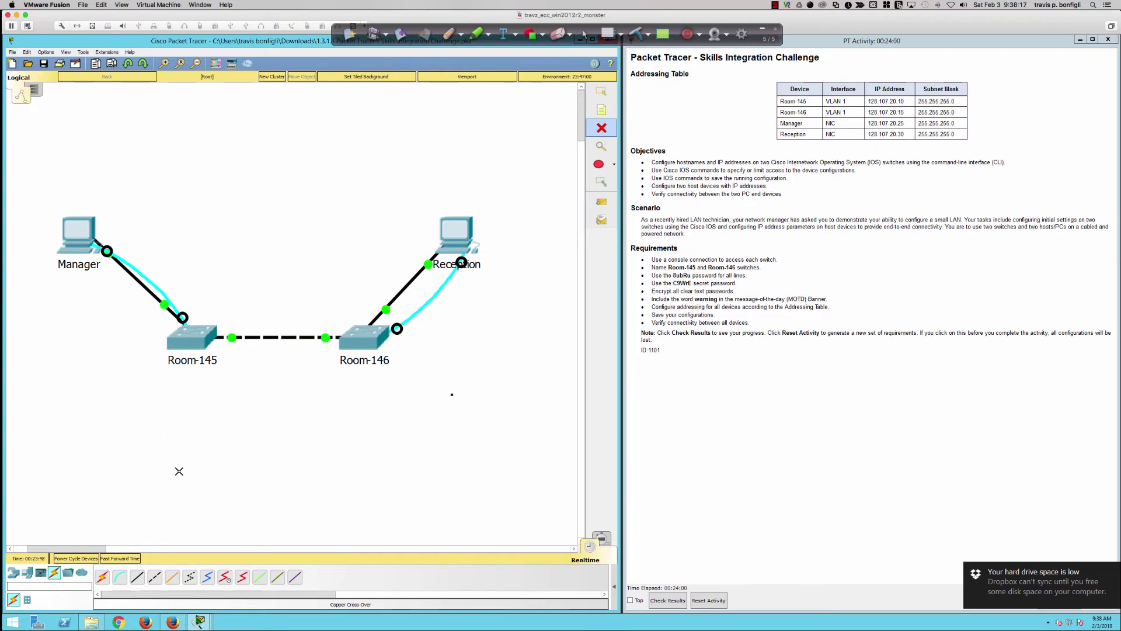
left_click(597, 132)
left_click(57, 572)
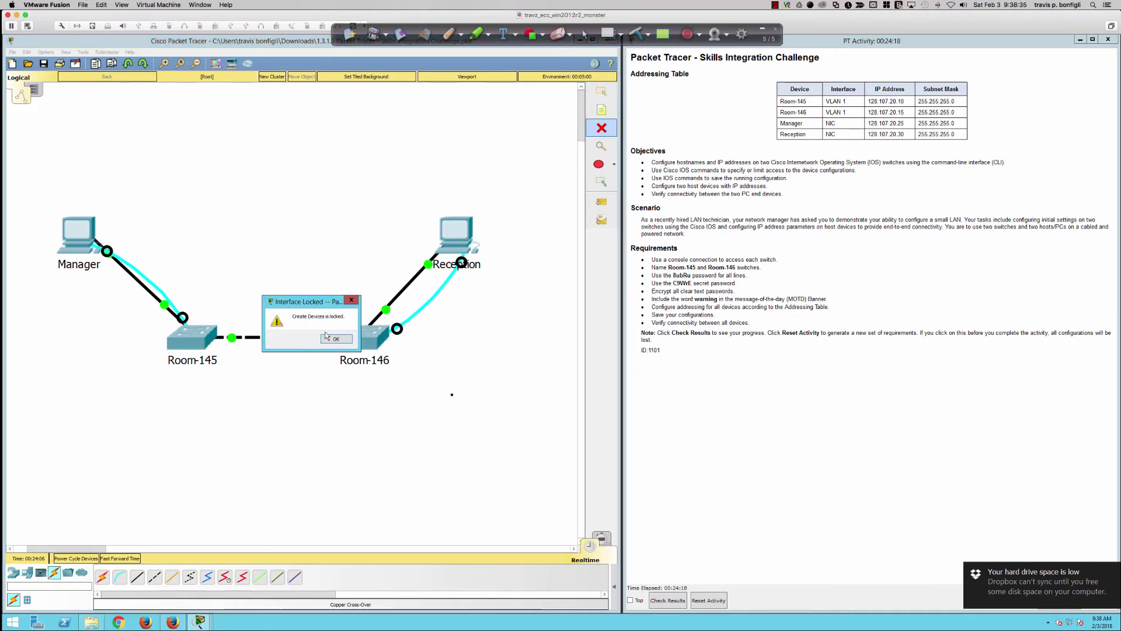
left_click(327, 339)
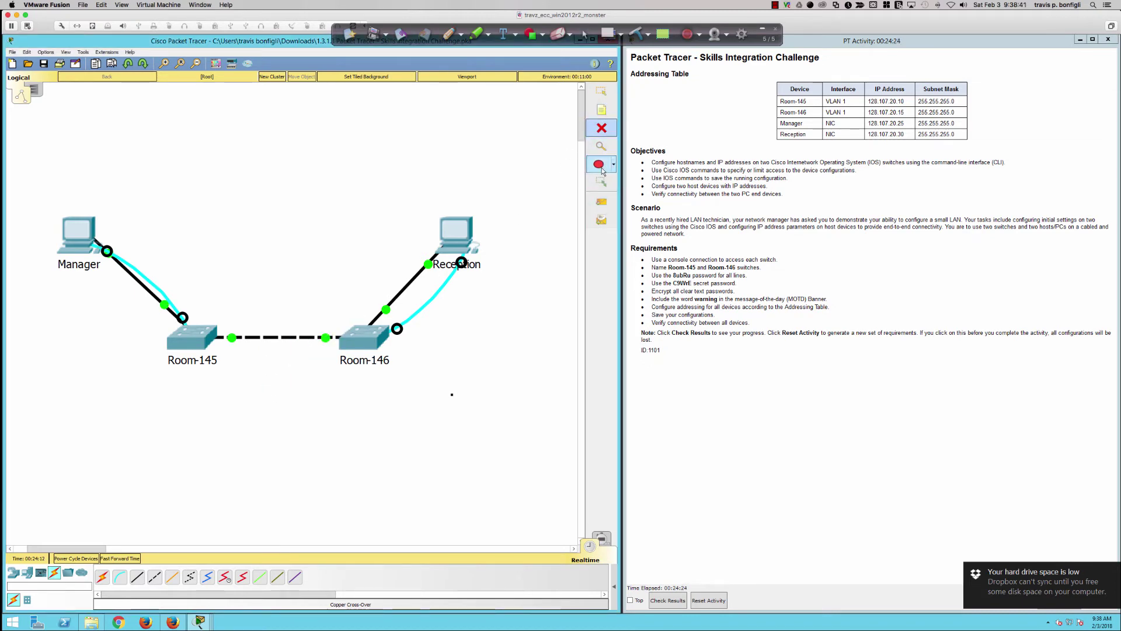
left_click(601, 92)
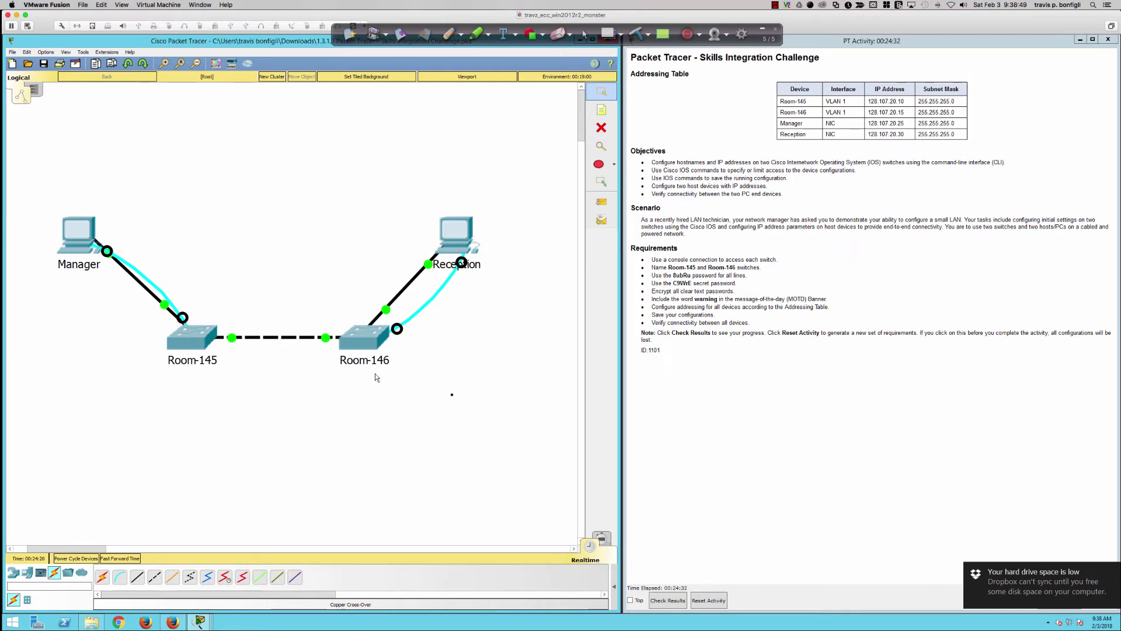
- Dismiss the Room-145 locked-configuration notice and reopen the Manager PC's console terminal
left_click(187, 338)
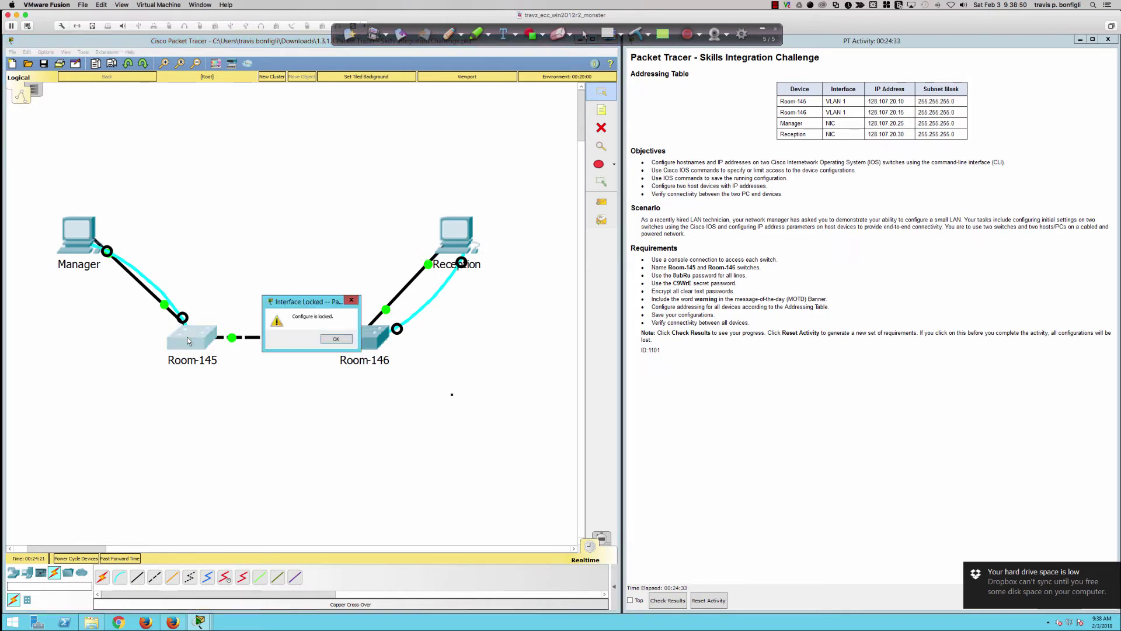
left_click(336, 340)
left_click(87, 252)
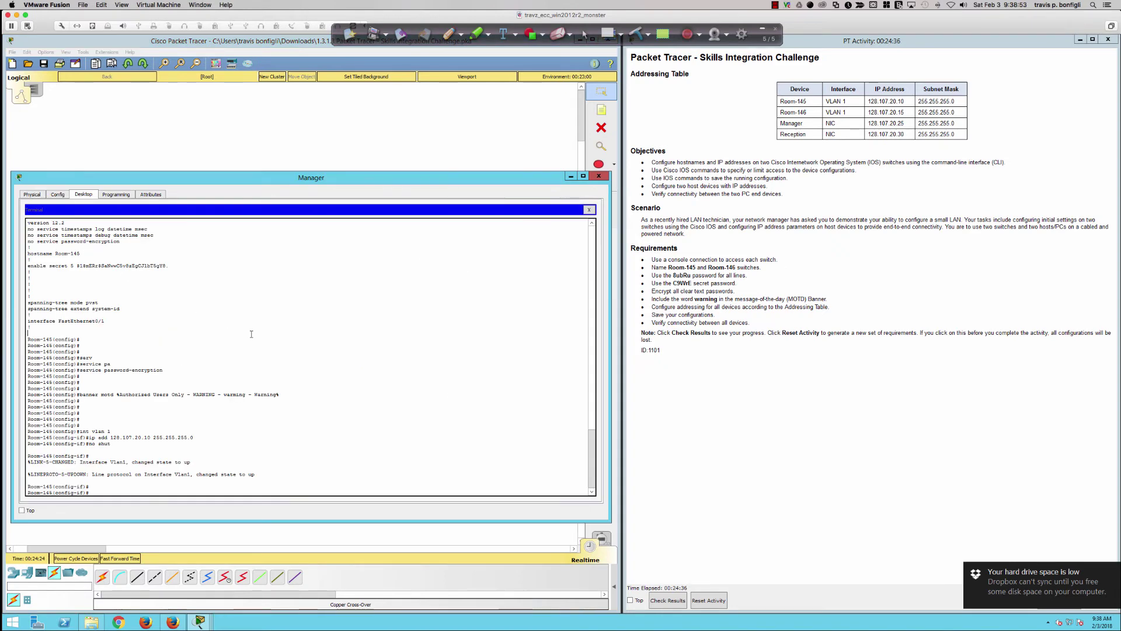
- Leave Room-145 configuration mode with end and dismiss the low disk space notification
key("Return")
key("Return")
key("Return")
type("end")
key("Return")
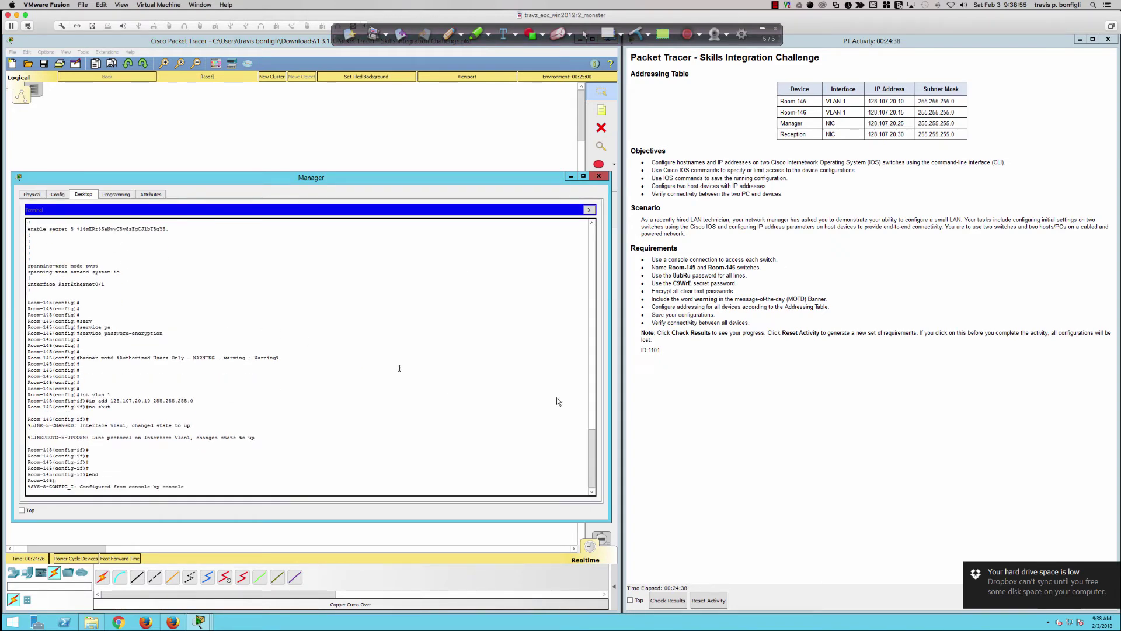
left_click(1114, 573)
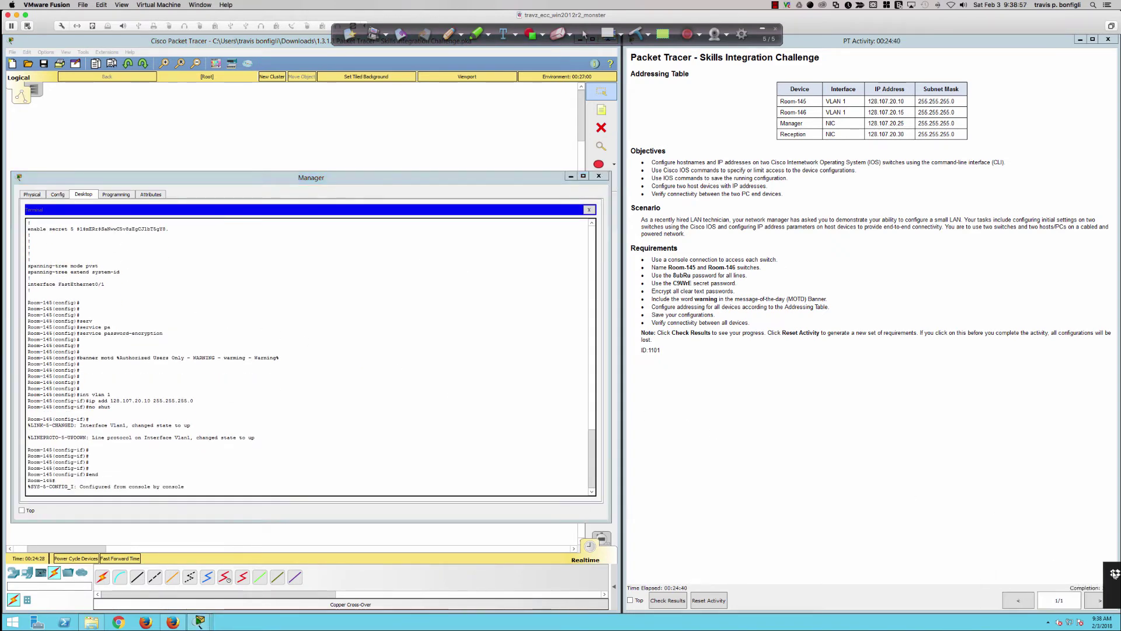
left_click(527, 505)
- Copy running-config to startup-config, accepting the default startup-config filename
key("Return")
key("Return")
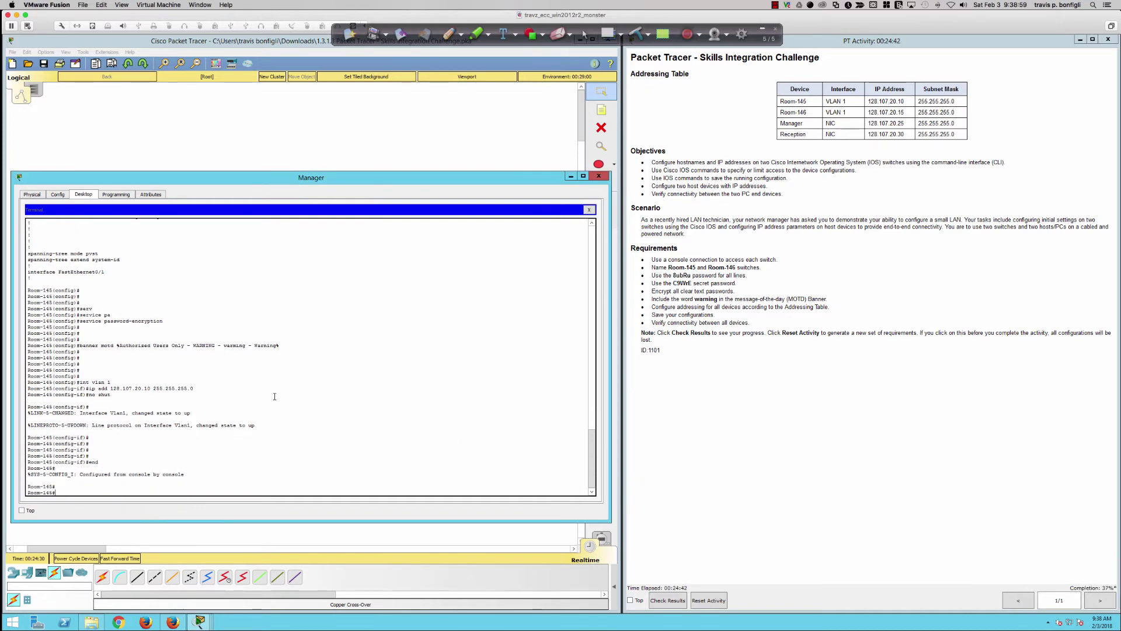
type("copy run")
key("Tab")
type("st")
key("Tab")
key("Return")
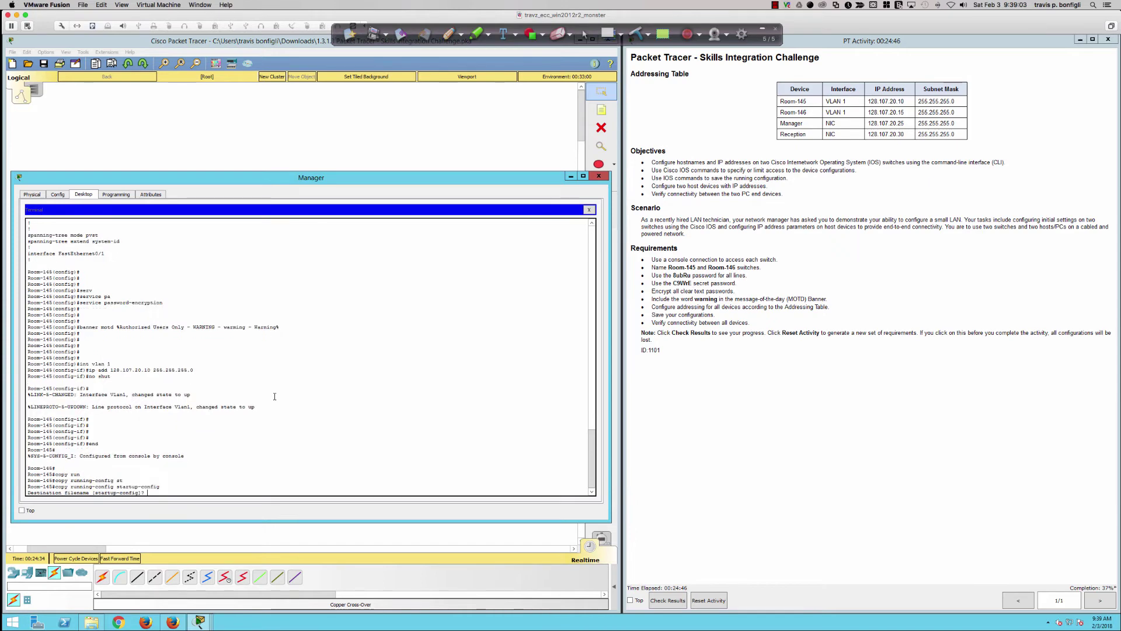
key("Return")
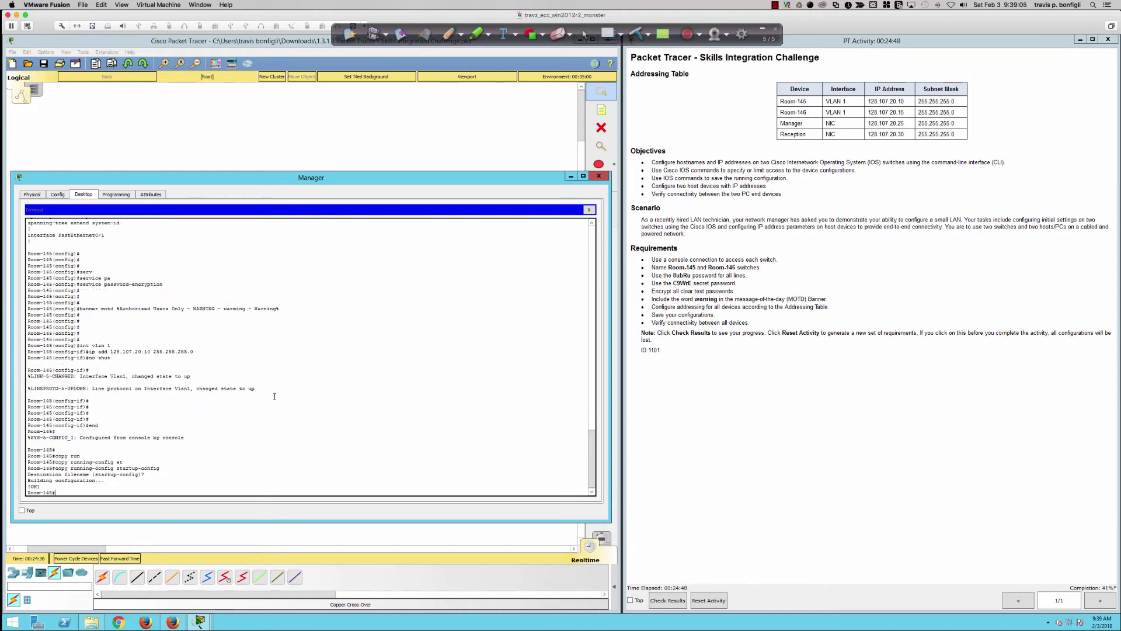
key("Return")
key("Return")
key("Return")
- Save the configuration again with write memory, then close the Manager PC window
type("wri")
key("Tab")
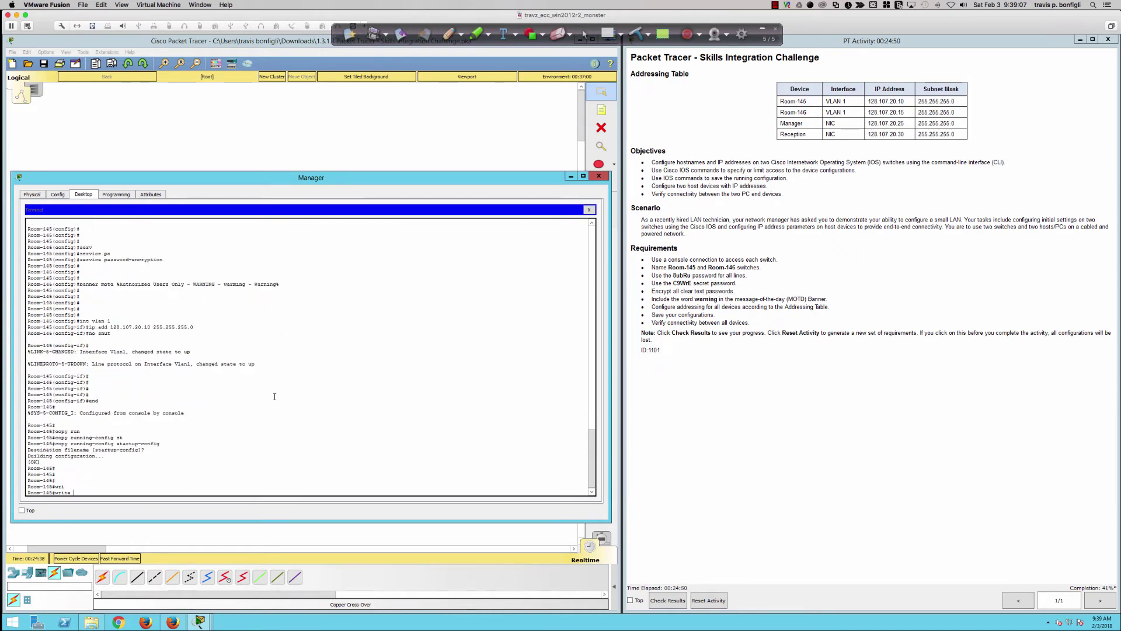
type("mem")
key("Tab")
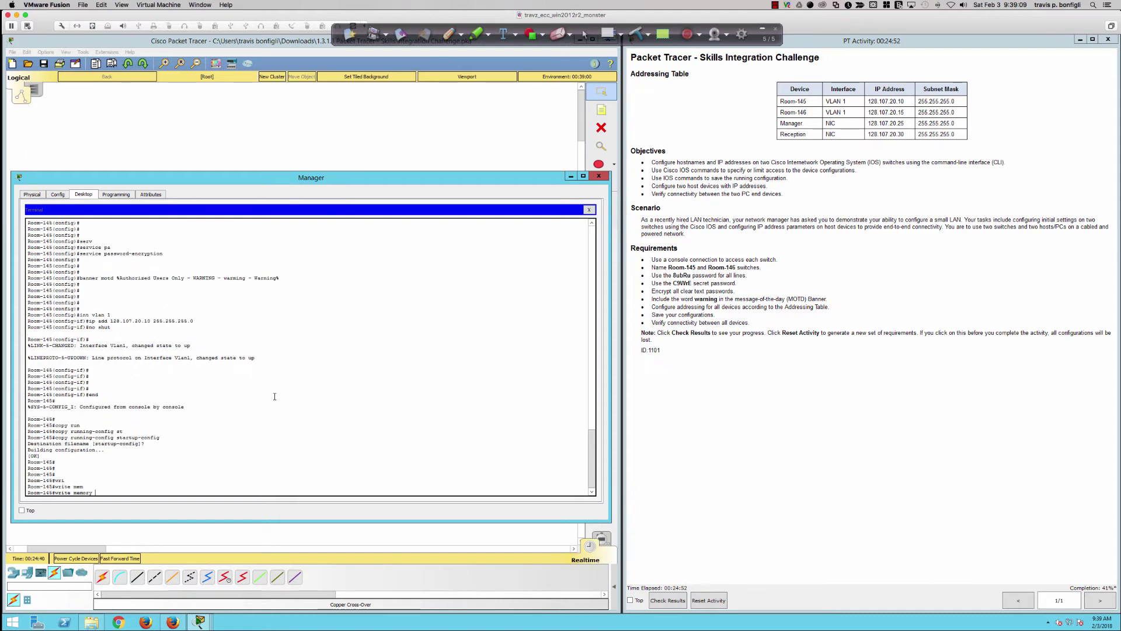
key("Return")
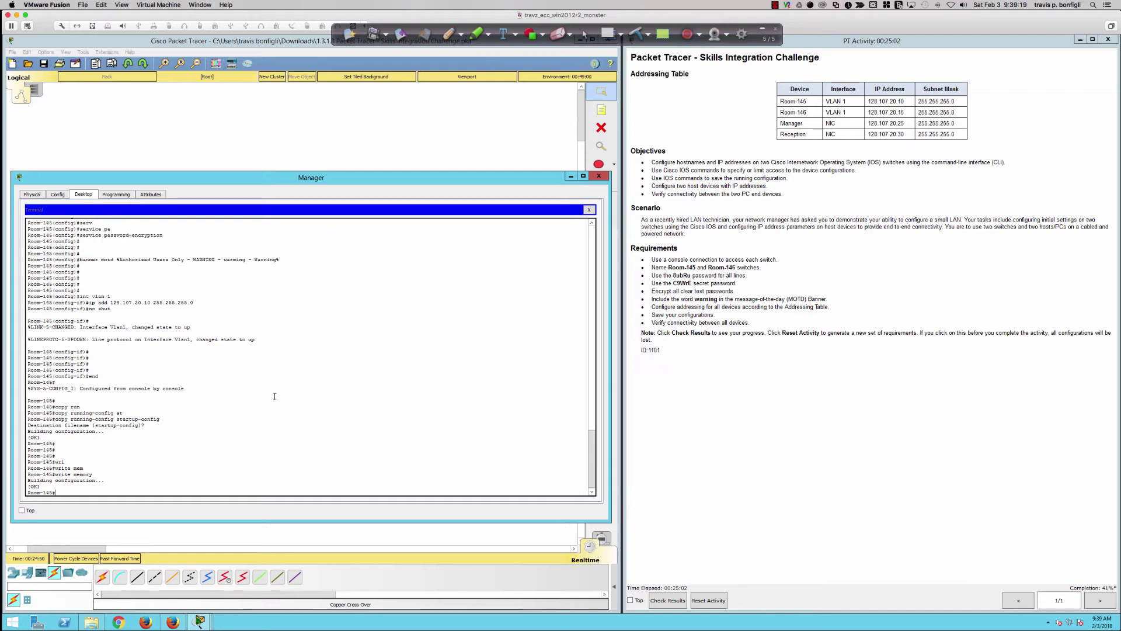
type("mem")
key("Return")
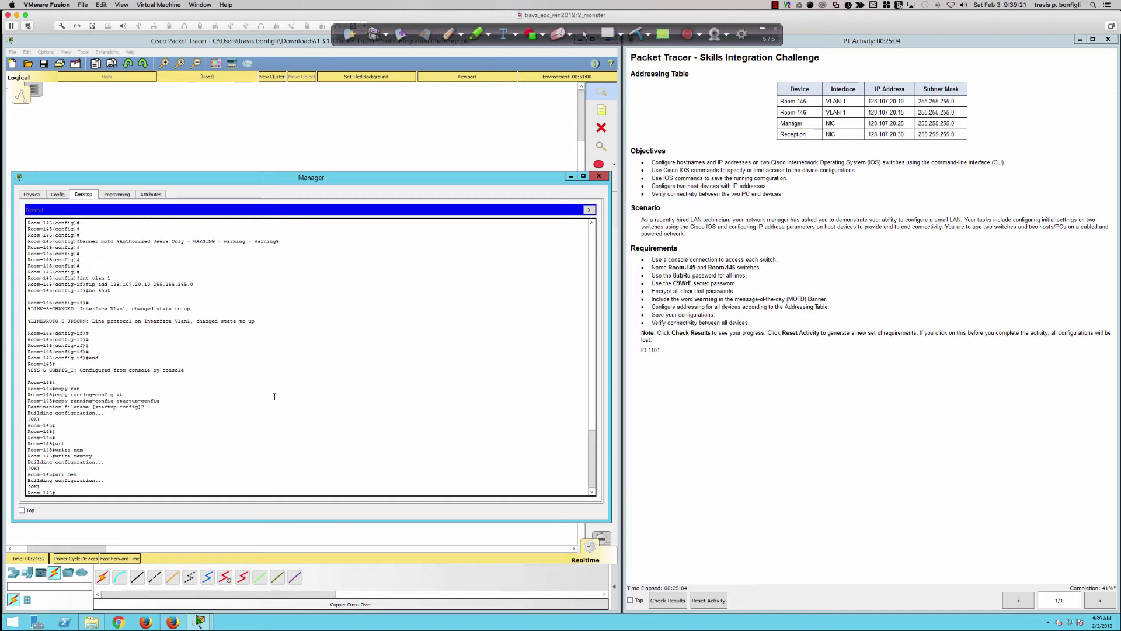
key("Return")
key("Return")
key("Return")
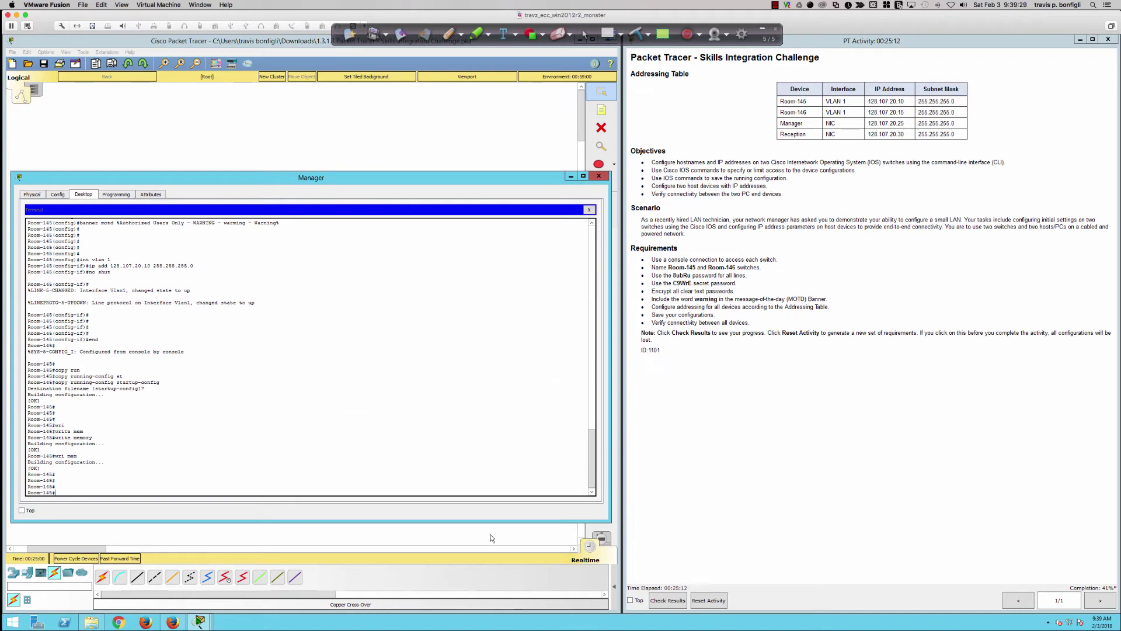
left_click(466, 542)
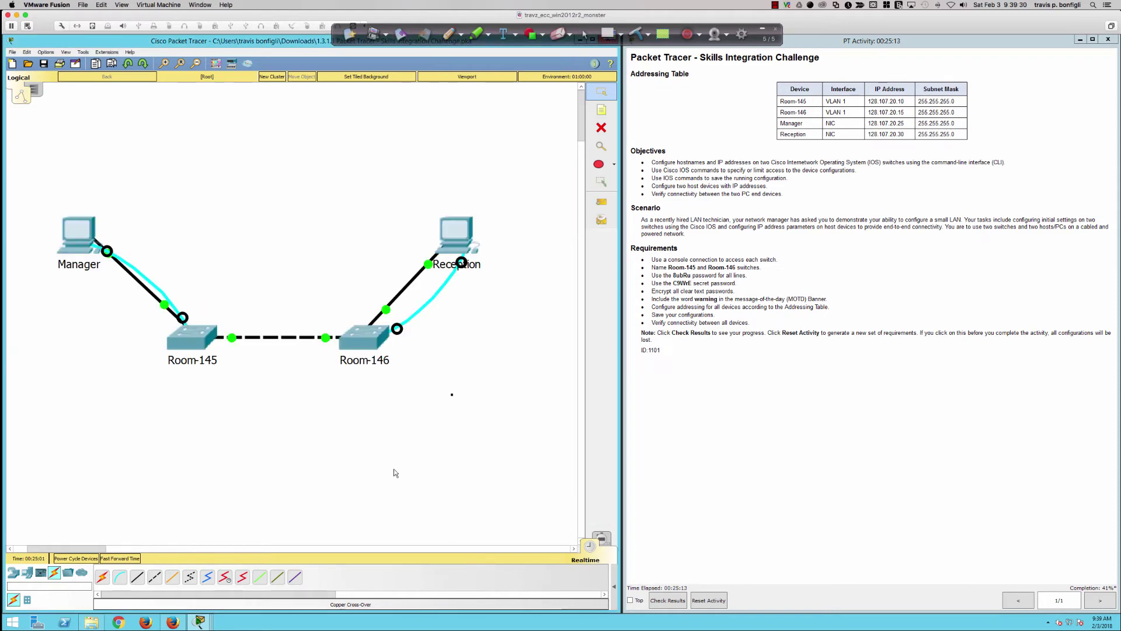
- Open the Reception PC's Terminal with default serial settings and resize the window
left_click(453, 252)
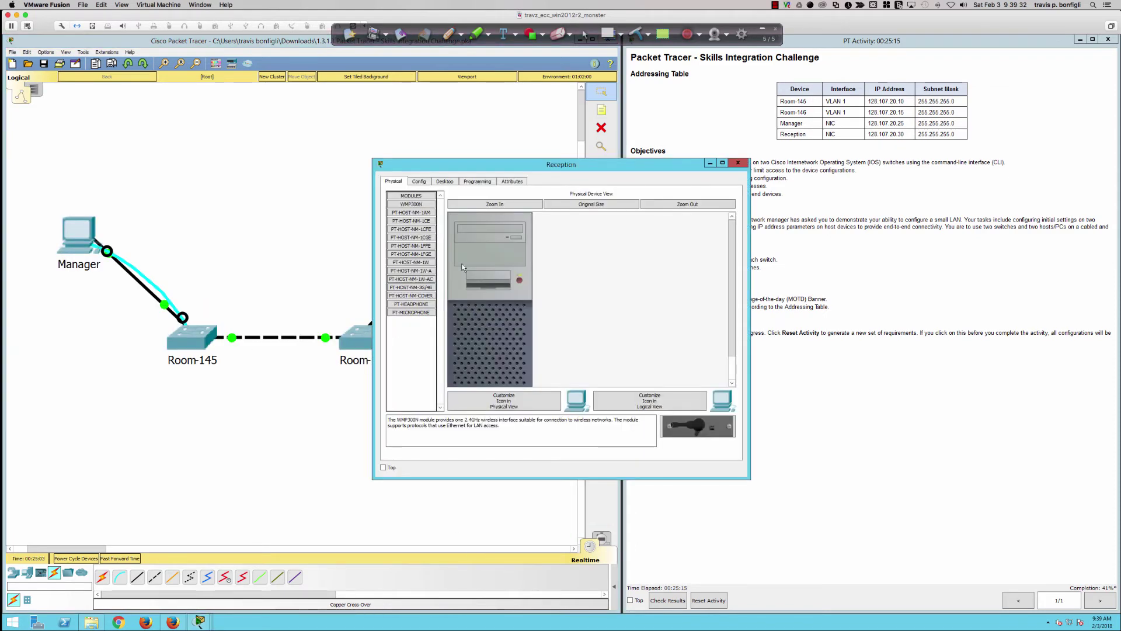
left_click(444, 181)
left_click(587, 221)
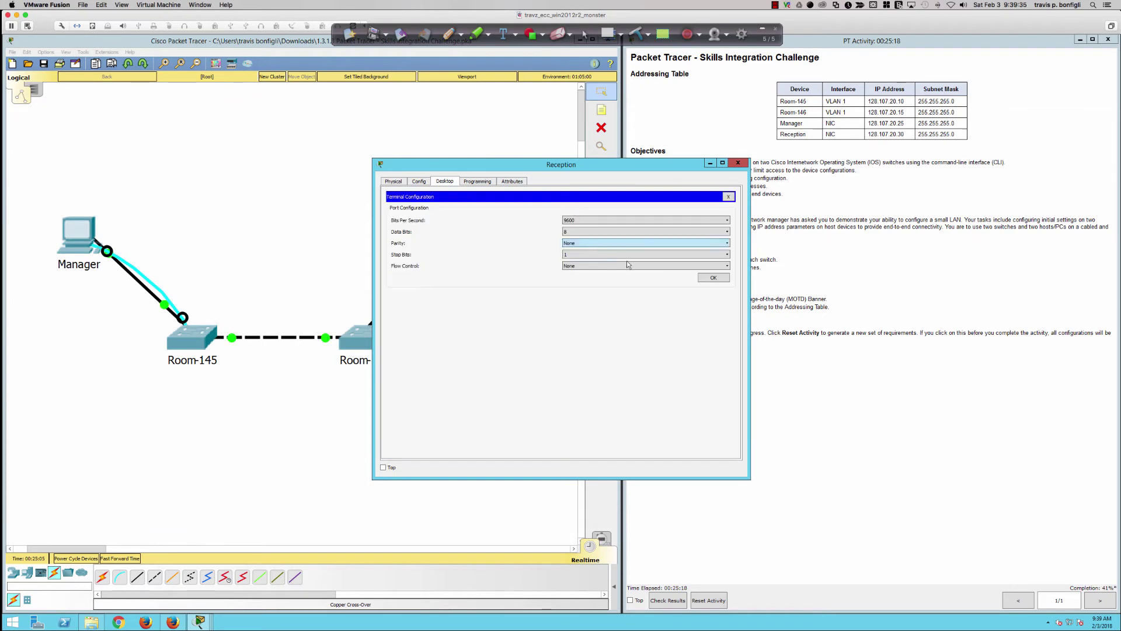
left_click(711, 278)
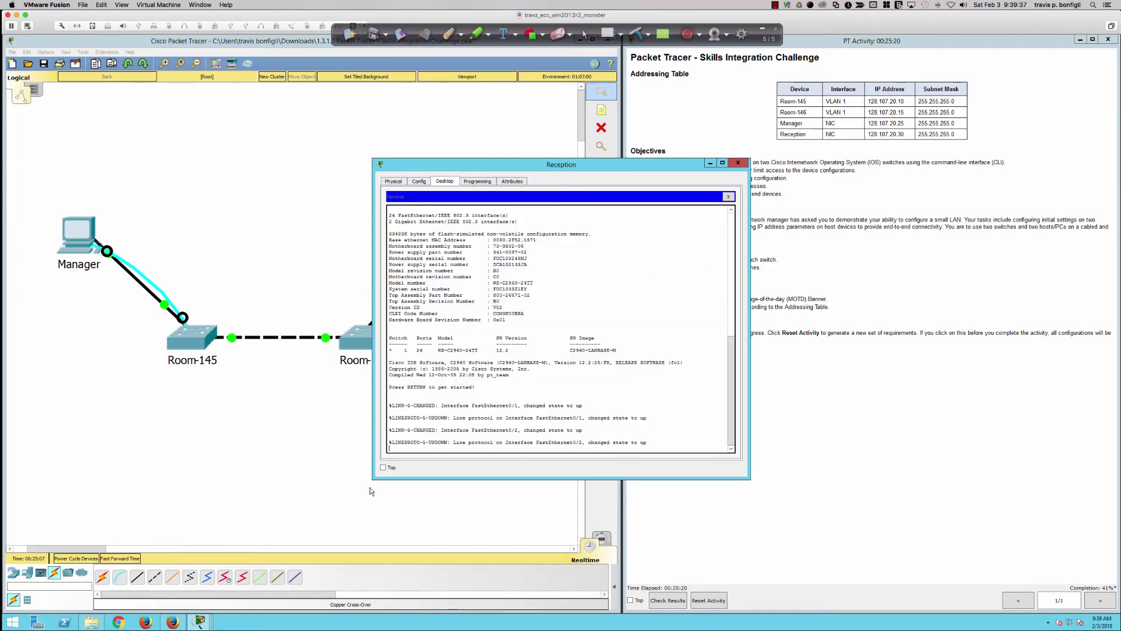
left_click_drag(372, 480, 37, 568)
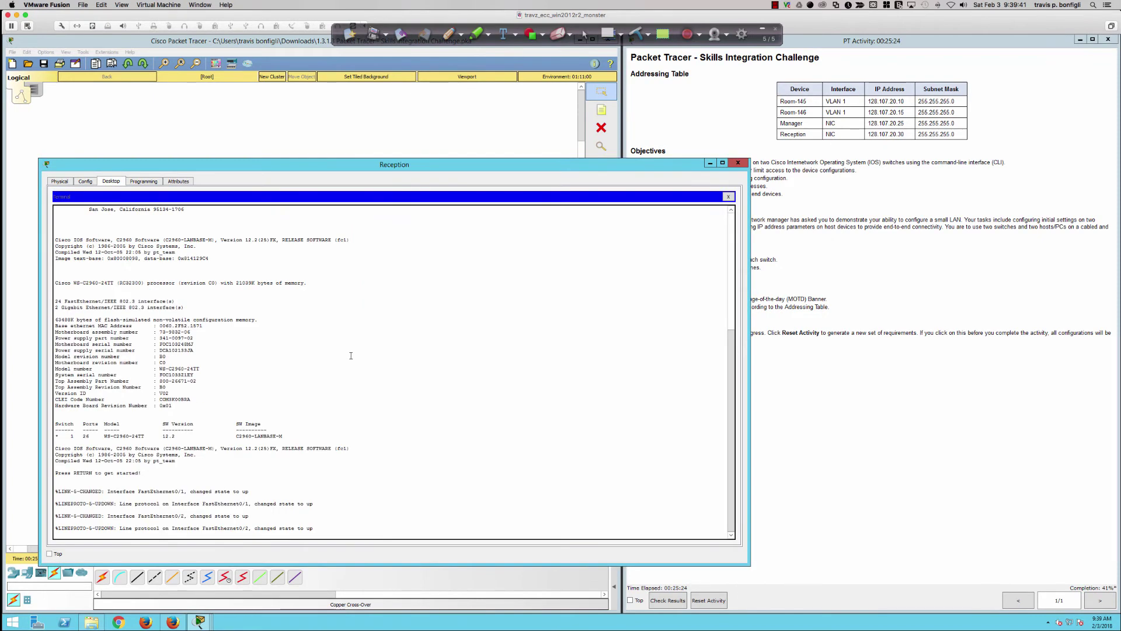
left_click_drag(359, 164, 329, 171)
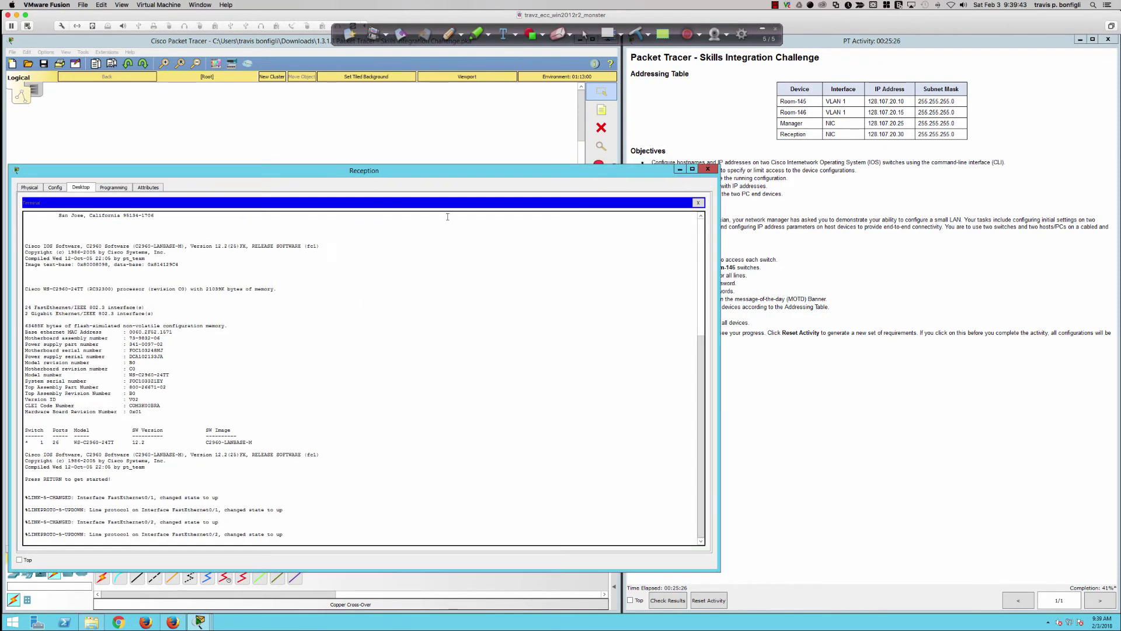
left_click_drag(719, 269, 629, 269)
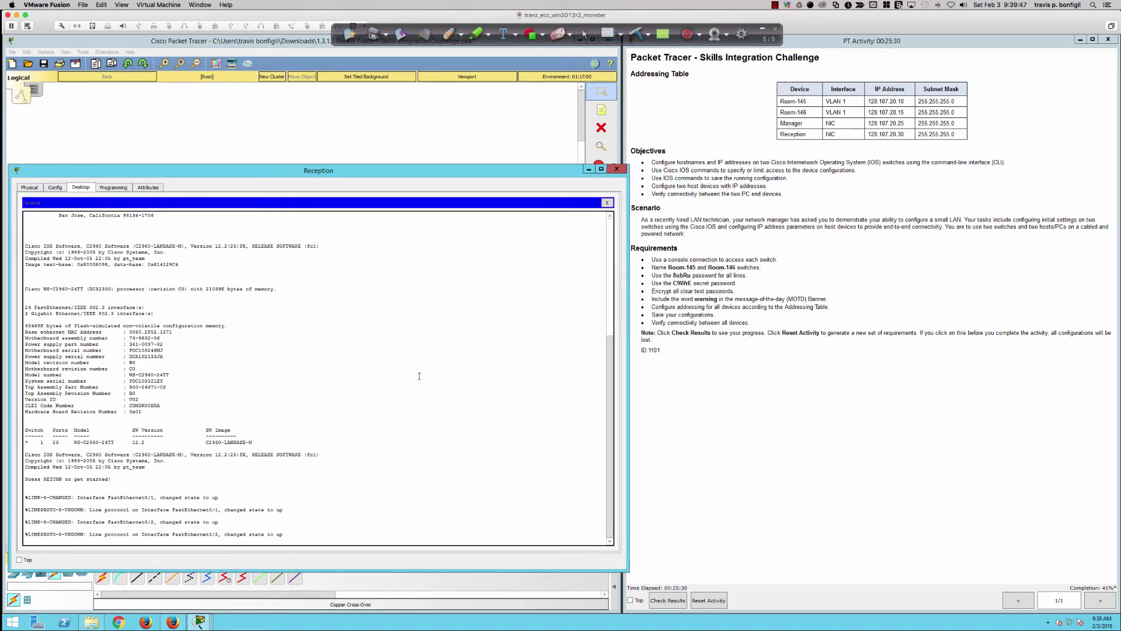
- Enter privileged and global configuration mode and set the switch hostname to Room-146
key("Return")
key("Return")
key("Return")
key("Return")
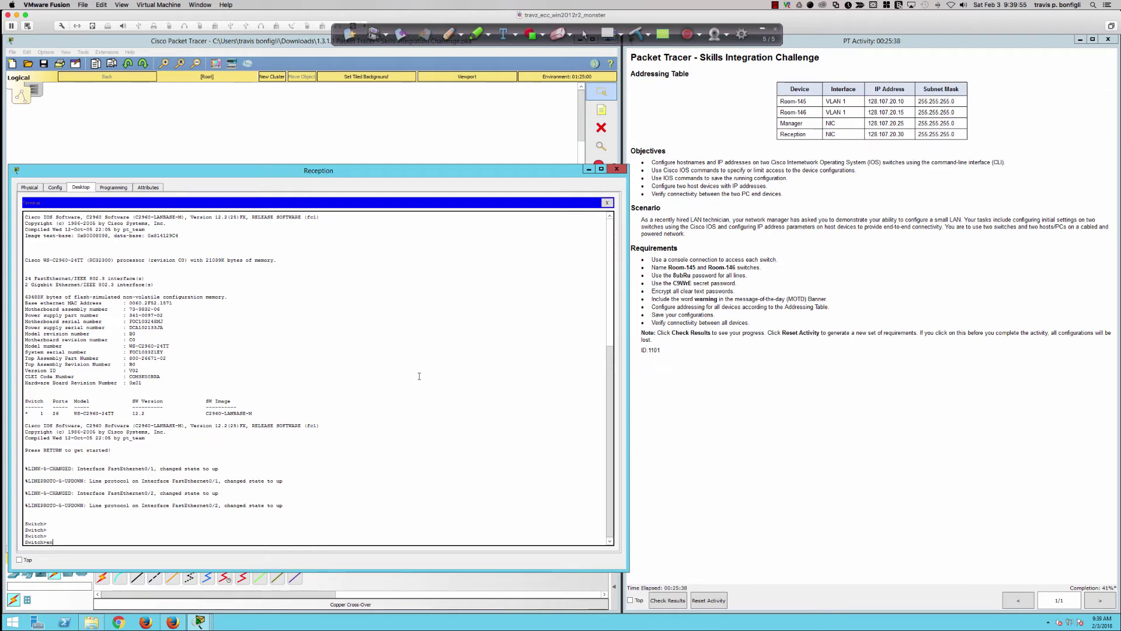
type("en")
key("Return")
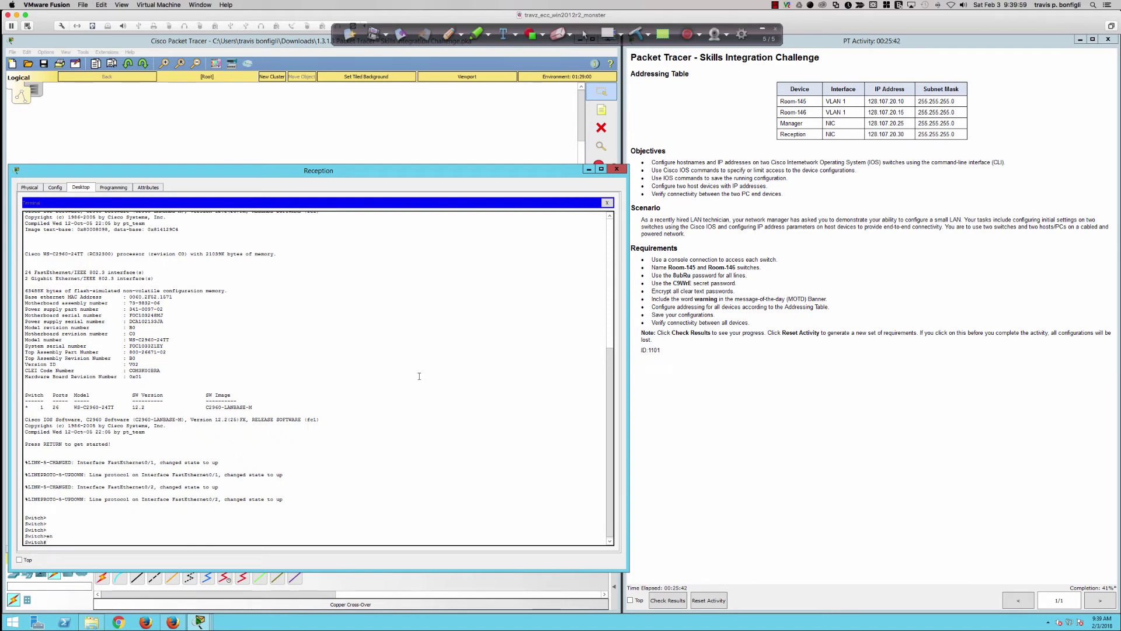
type("conf t")
key("Return")
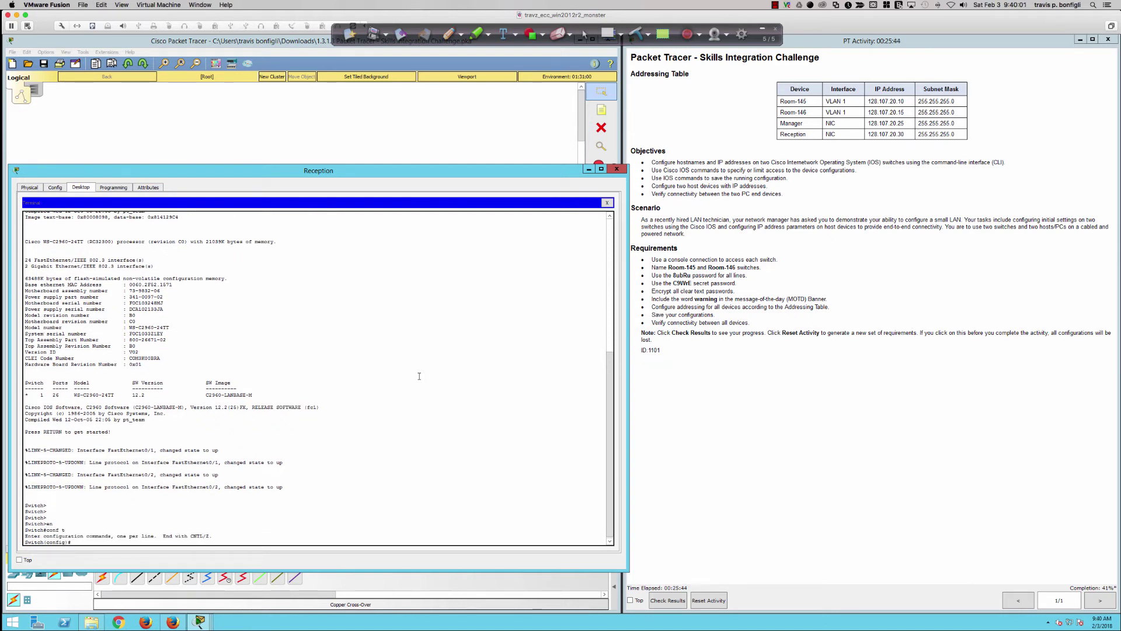
key("Return")
key("Return")
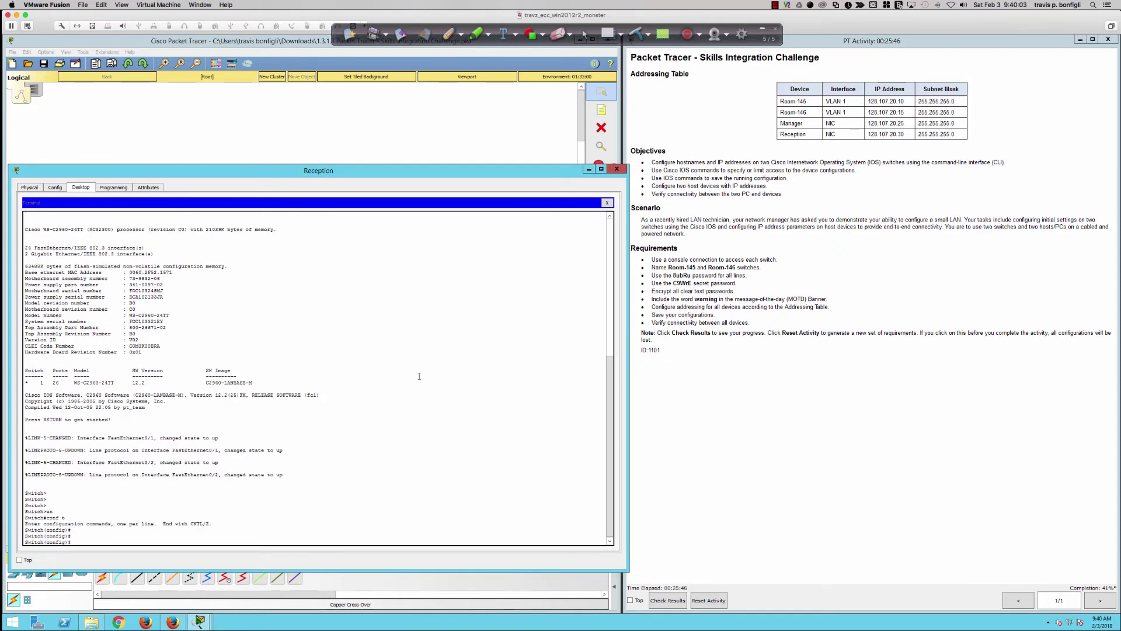
key("Return")
key("Return")
key("Return")
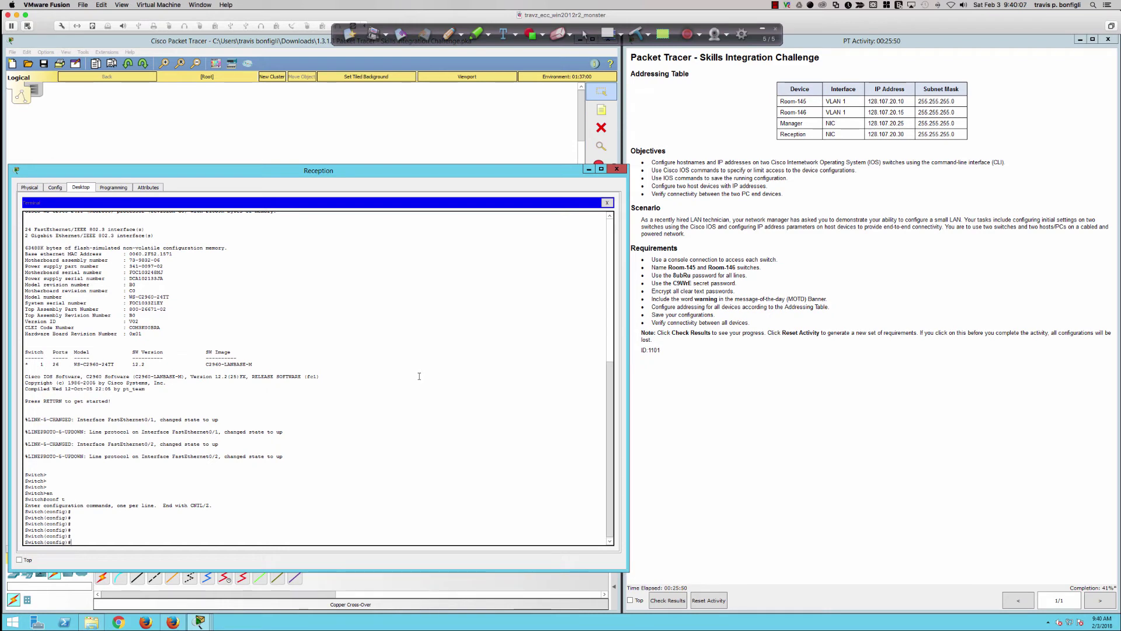
type("host")
key("Tab")
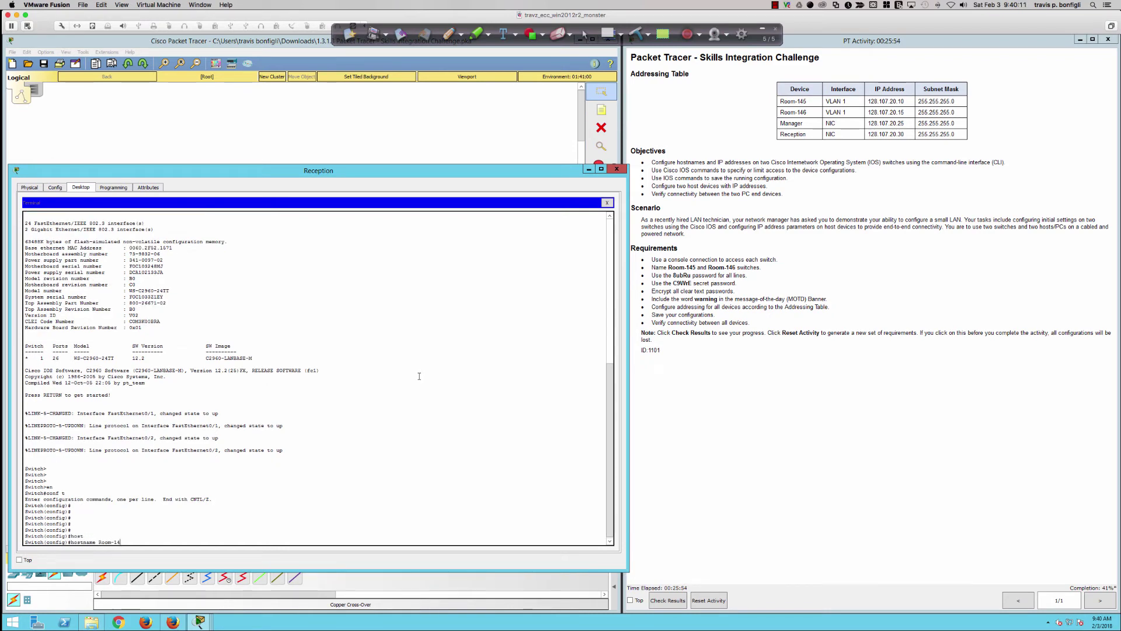
key("Return")
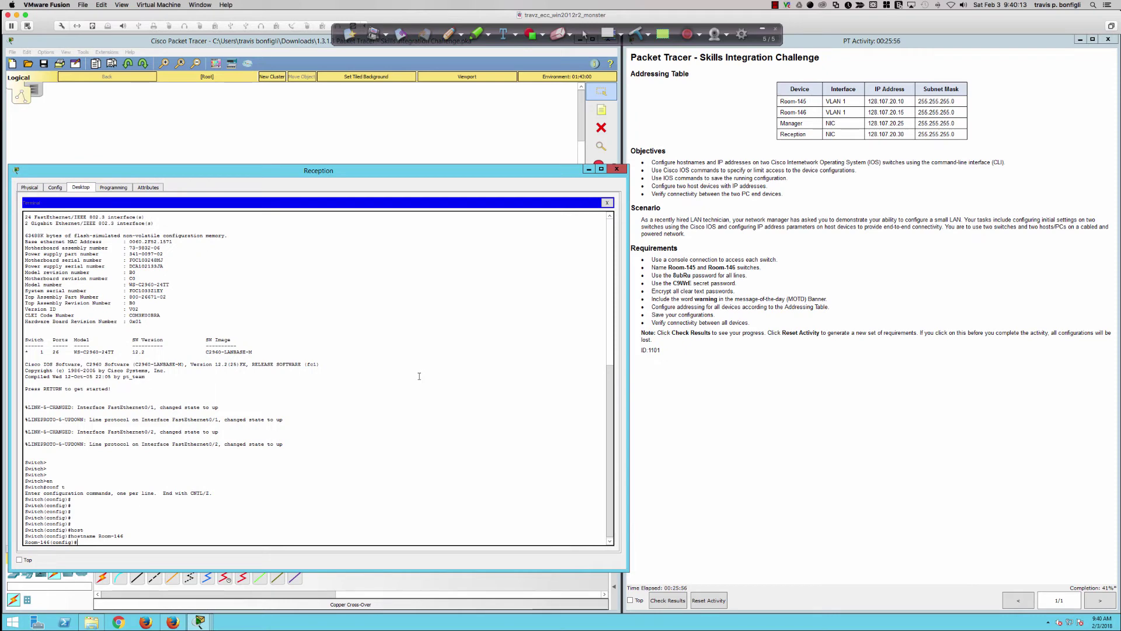
- Set the line password on console 0 and on vty lines 0–15
type("line con 0")
key("Return")
type("pas")
key("Tab")
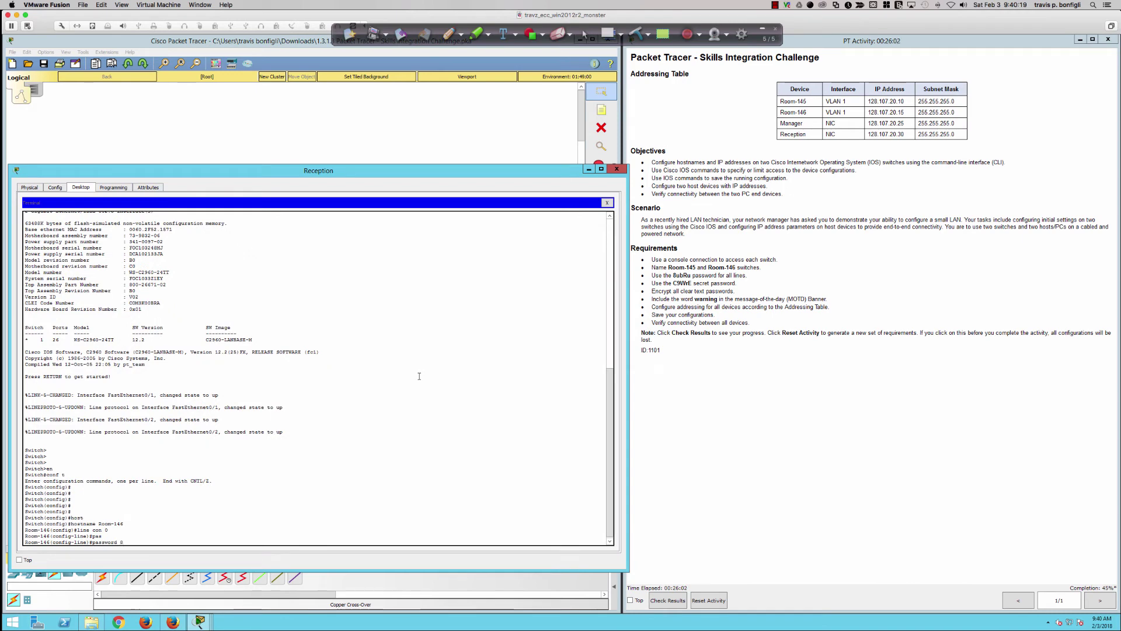
type("8ubRu")
key("Return")
type("line ")
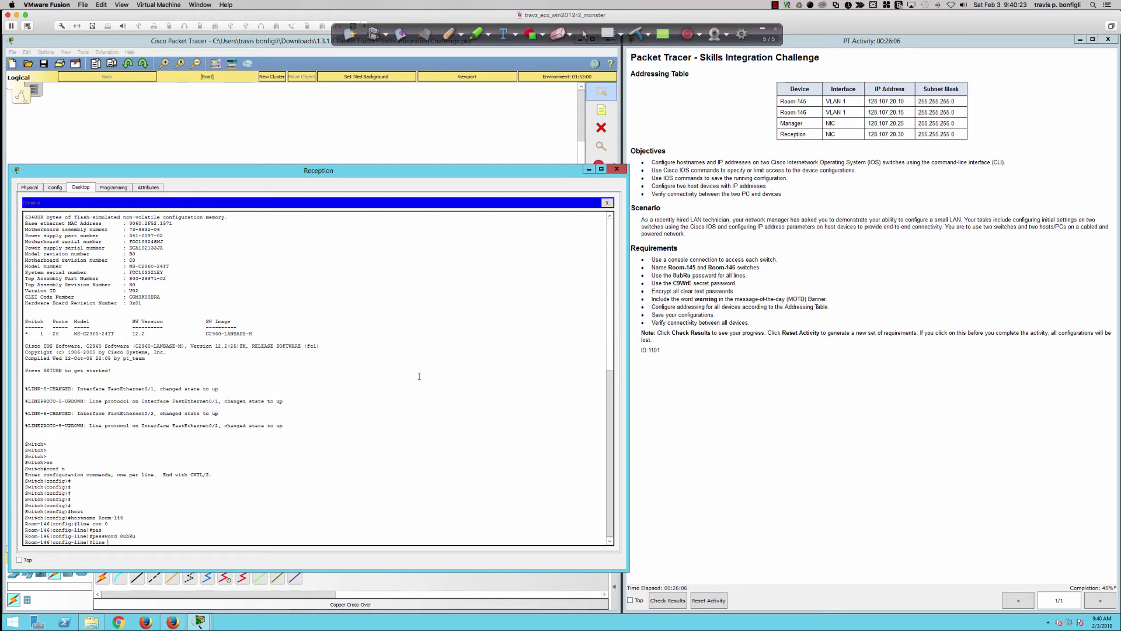
type("b")
type("ty 0 15")
key("Return")
type("password 8ubRu")
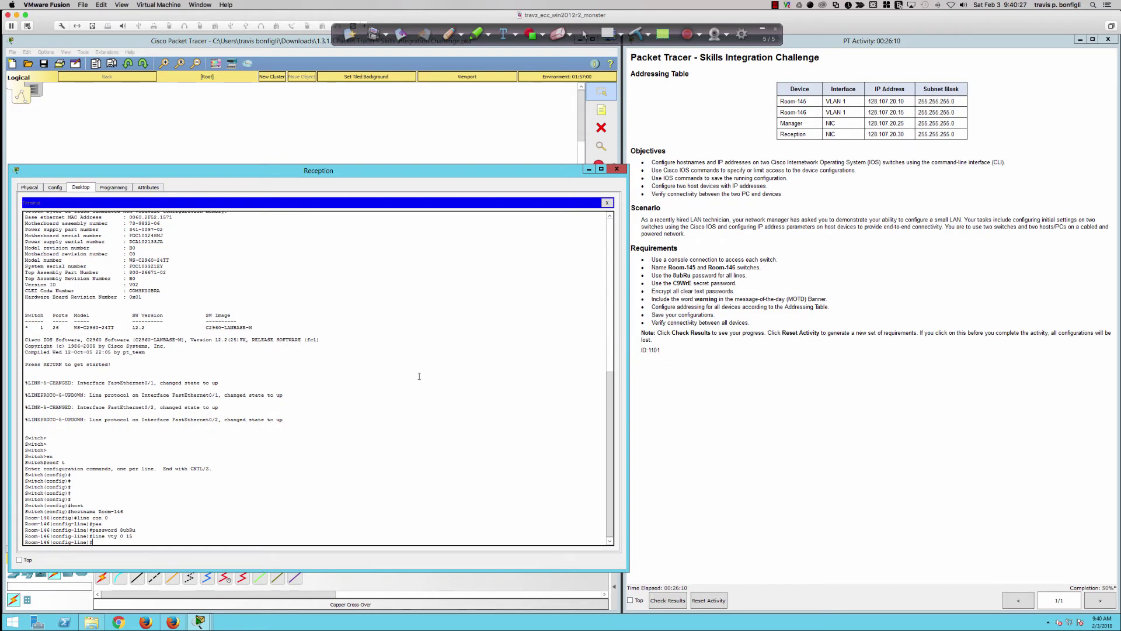
key("Return")
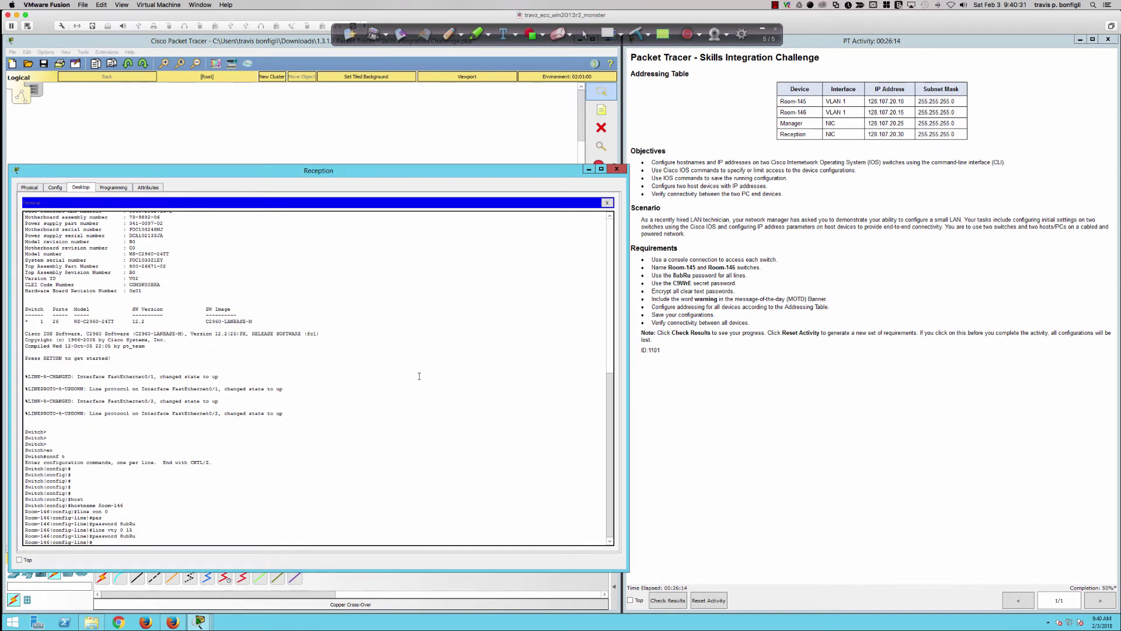
key("Return")
key("Return")
key("Return")
key("Return")
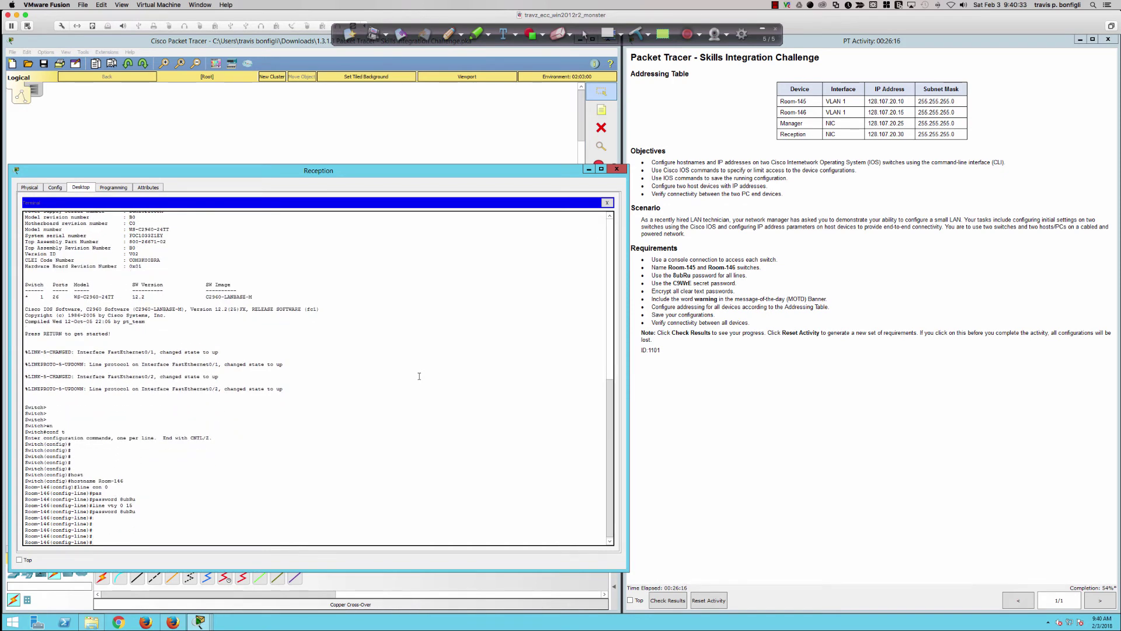
- Leave line and global configuration with exit and end, then begin typing enable
type("exit")
key("Return")
type("end")
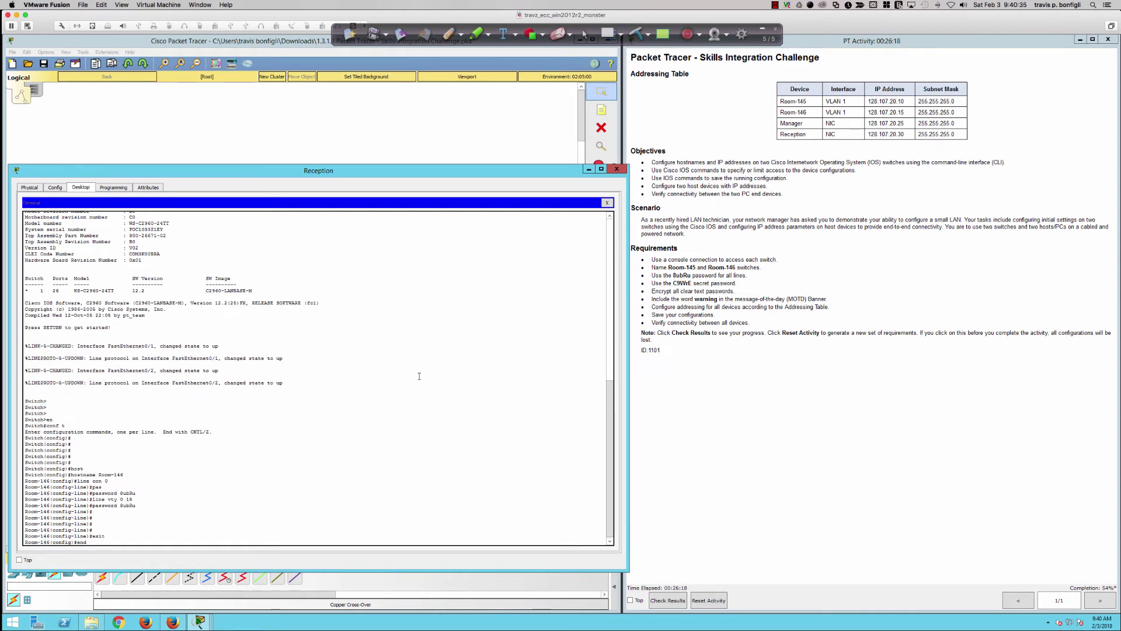
key("Return")
type("en")
key("Tab")
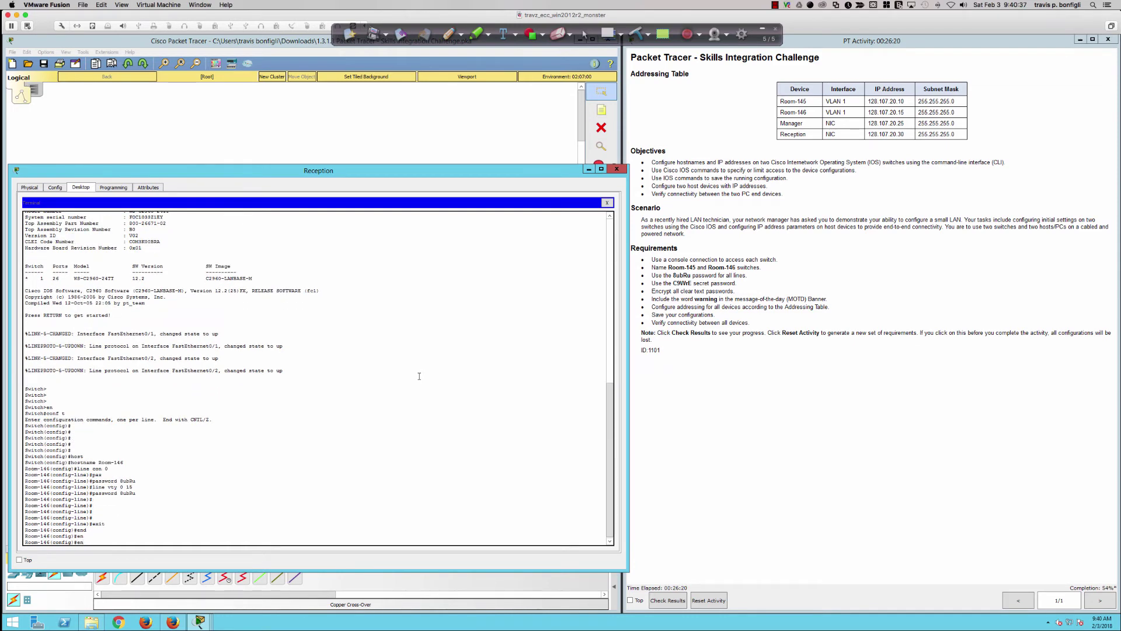
- Set an enable secret password on the Room-146 switch with 'enable secret'
type("a")
key("Tab")
type("sec")
key("Tab")
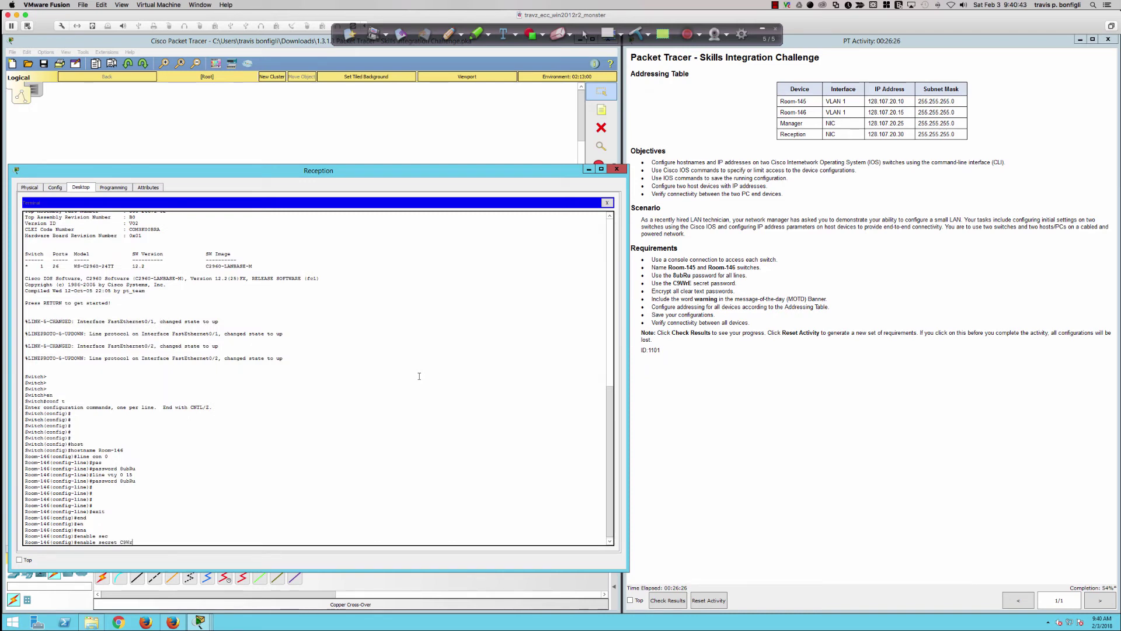
type("C9WrE")
key("Return")
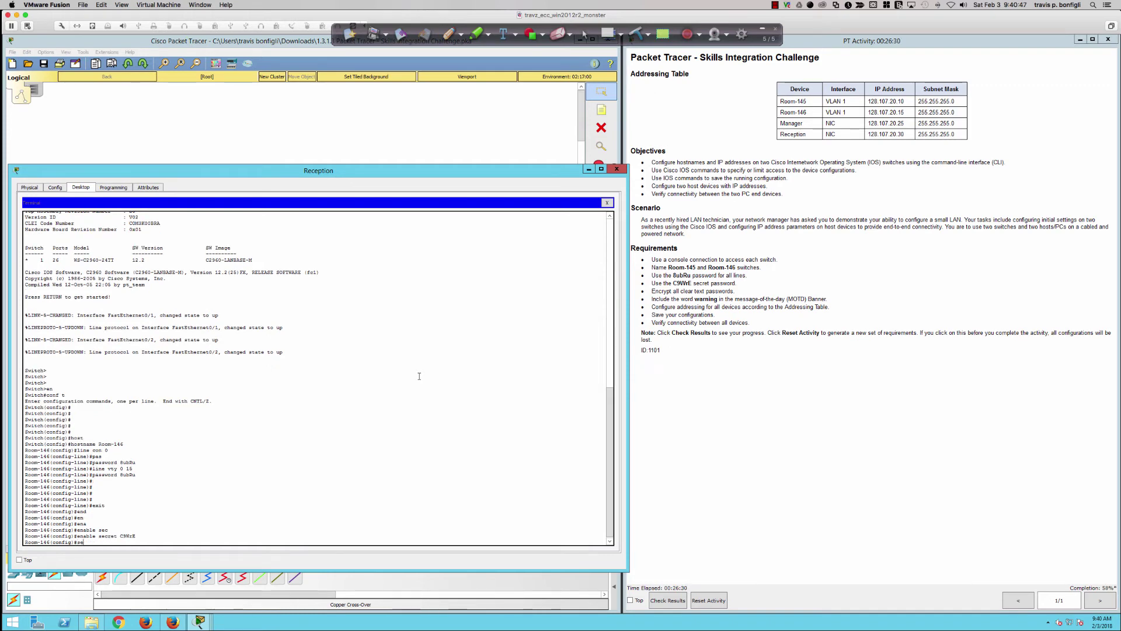
- Turn on service password-encryption and start the banner command
type("ser")
key("Tab")
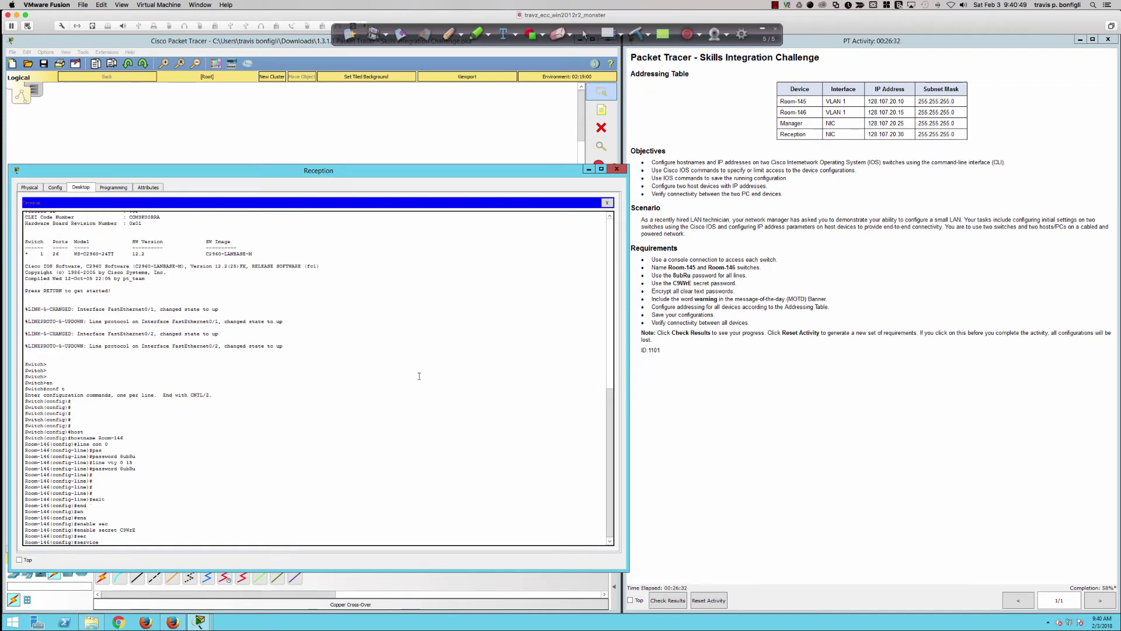
type("pas")
key("Tab")
key("Return")
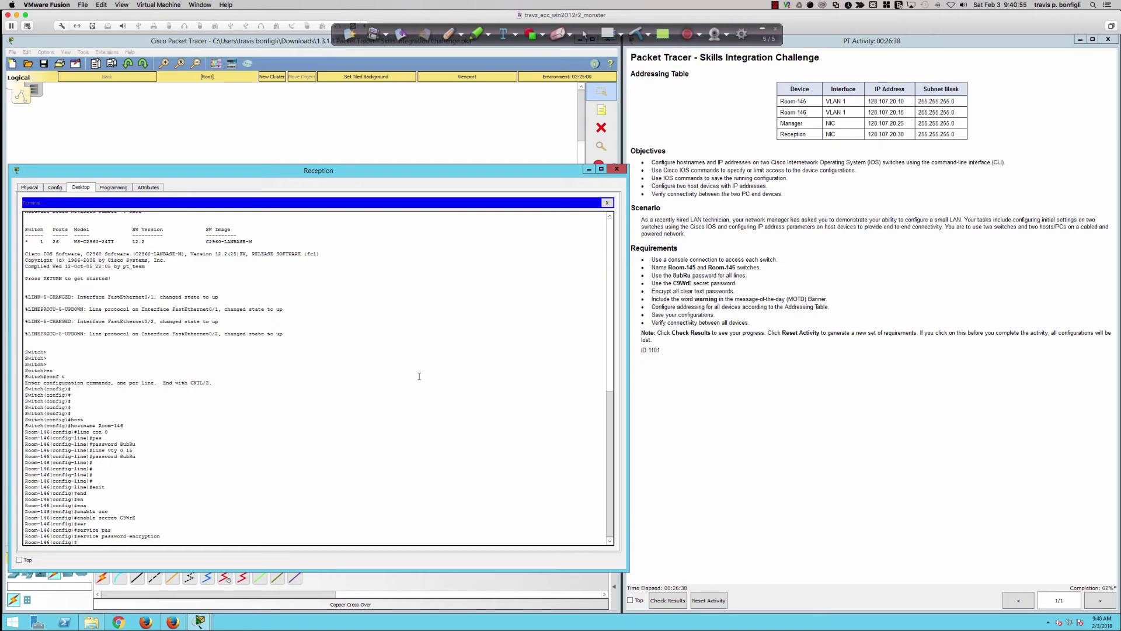
type("banner")
key("Tab")
- Apply the MOTD banner '%Authorized Users Only - WARNING - warning - Warning%' on Room-146
type("motd ")
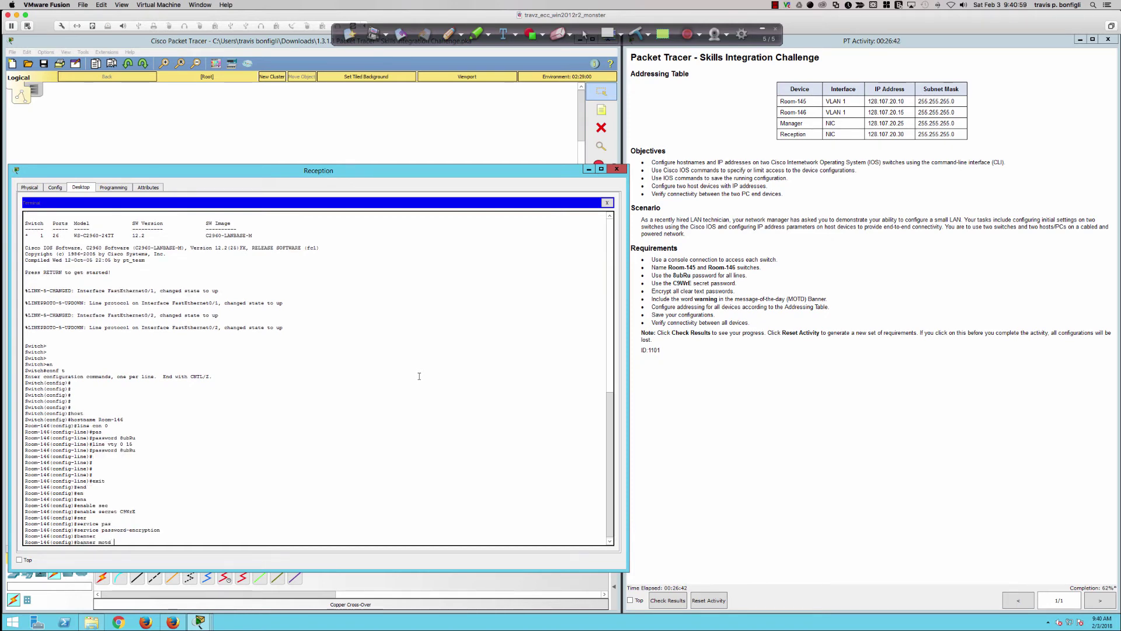
type("%Authorized Users Only - WARNING - war")
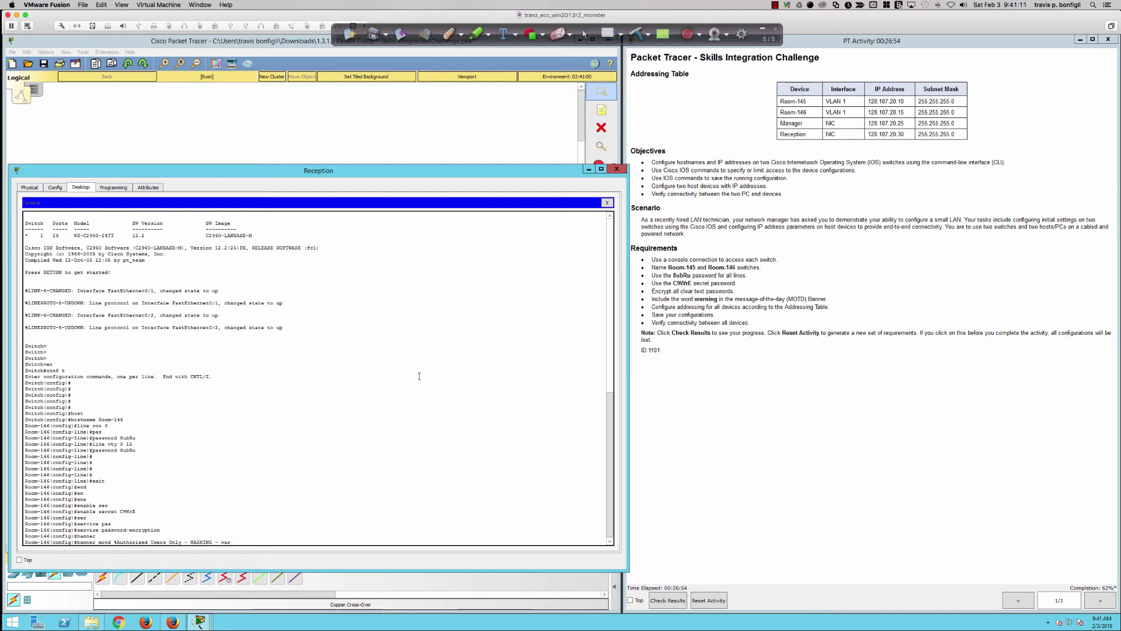
key("BackSpace")
type("Warning%")
key("Return")
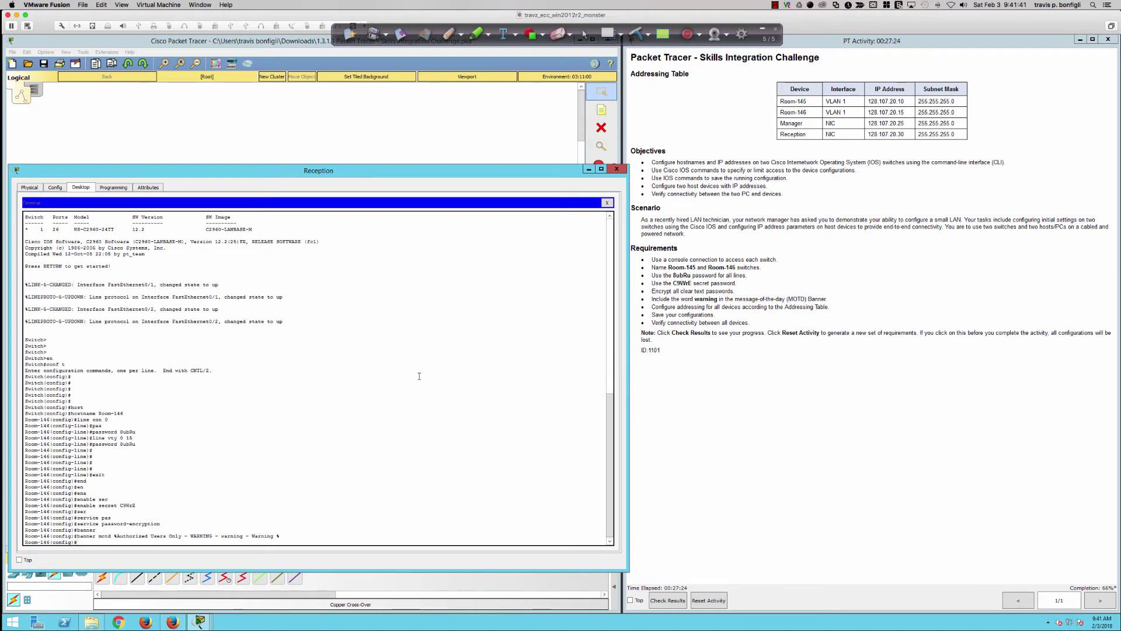
key("Return")
key("Return")
key("Return")
key("Return")
key("Return")
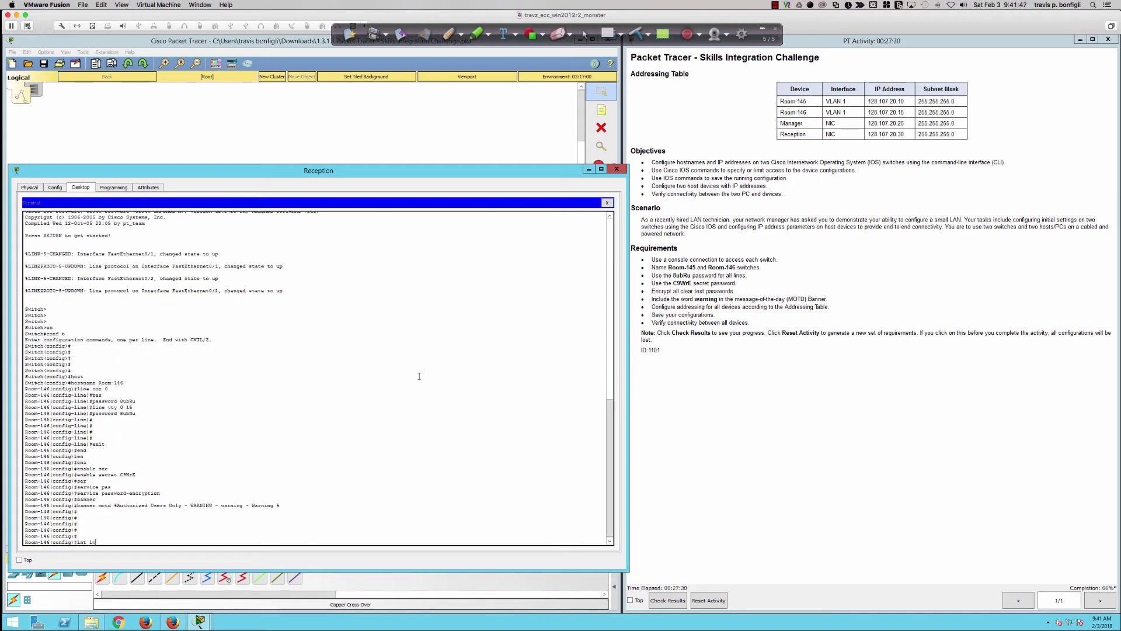
- Bring up interface VLAN 1 with IP 128.107.20.15 255.255.255.0
type("int vlan 1")
key("Return")
type("nfig-if)#n")
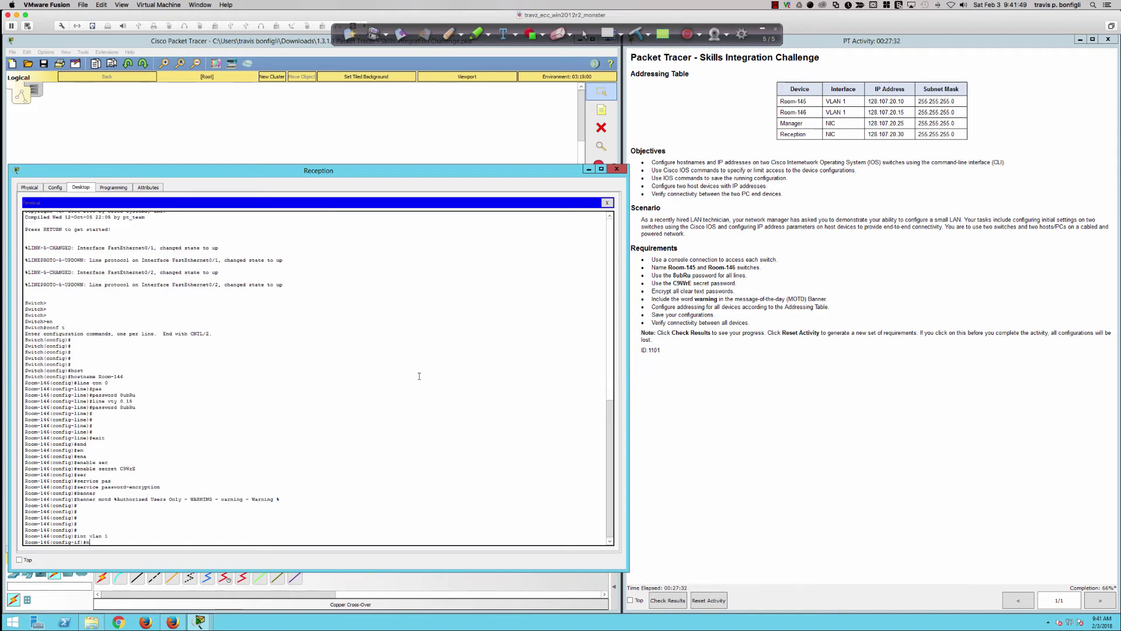
type("o shut")
key("Return")
key("Return")
key("Return")
key("Return")
key("Return")
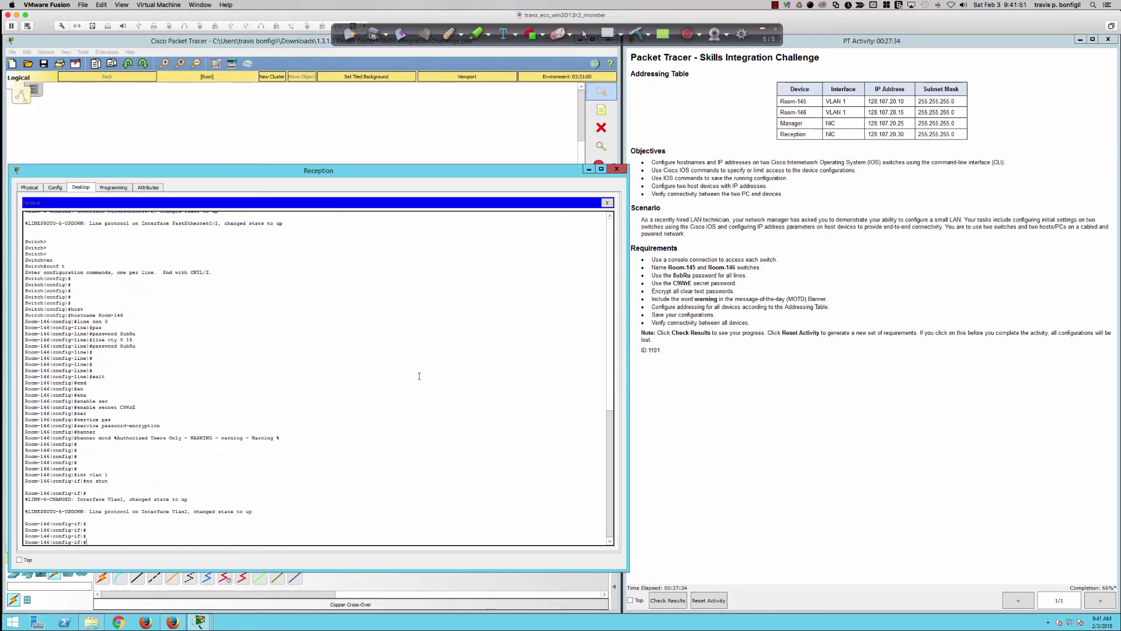
type("ip add 128.107.20.15 255.255.255.0")
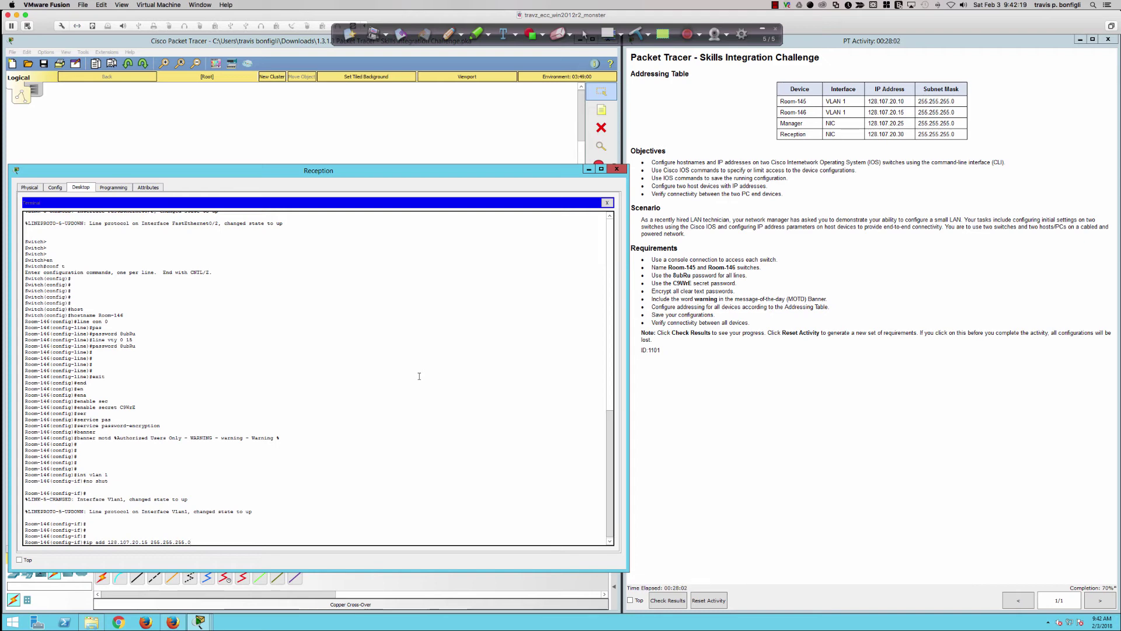
key("Return")
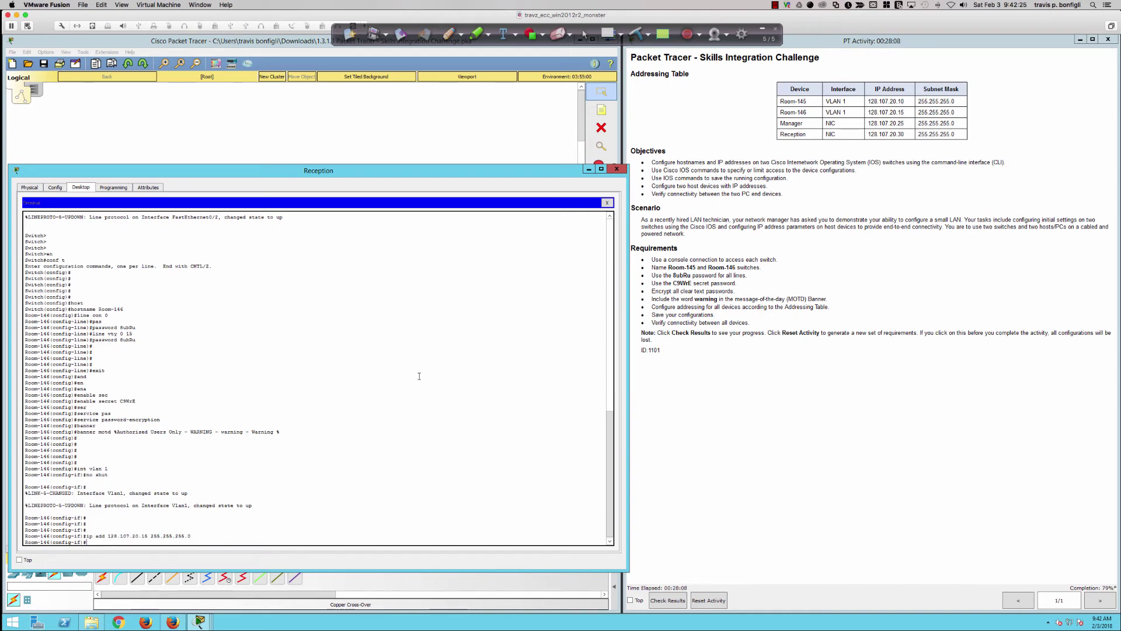
key("Return")
key("Return")
key("Return")
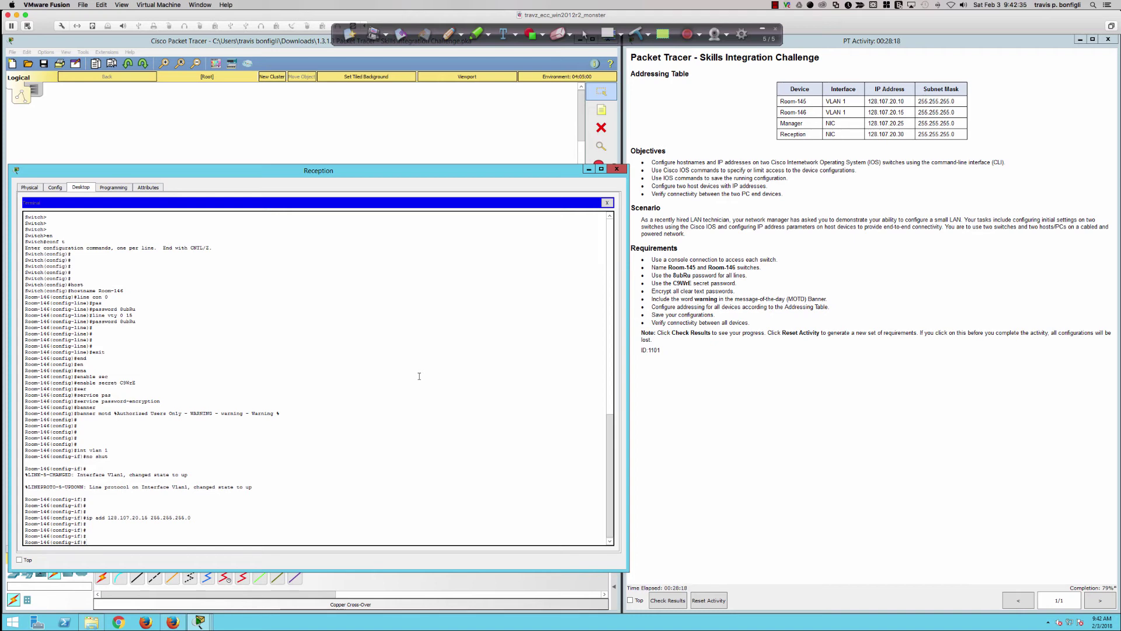
key("Return")
key("Return")
key("Return")
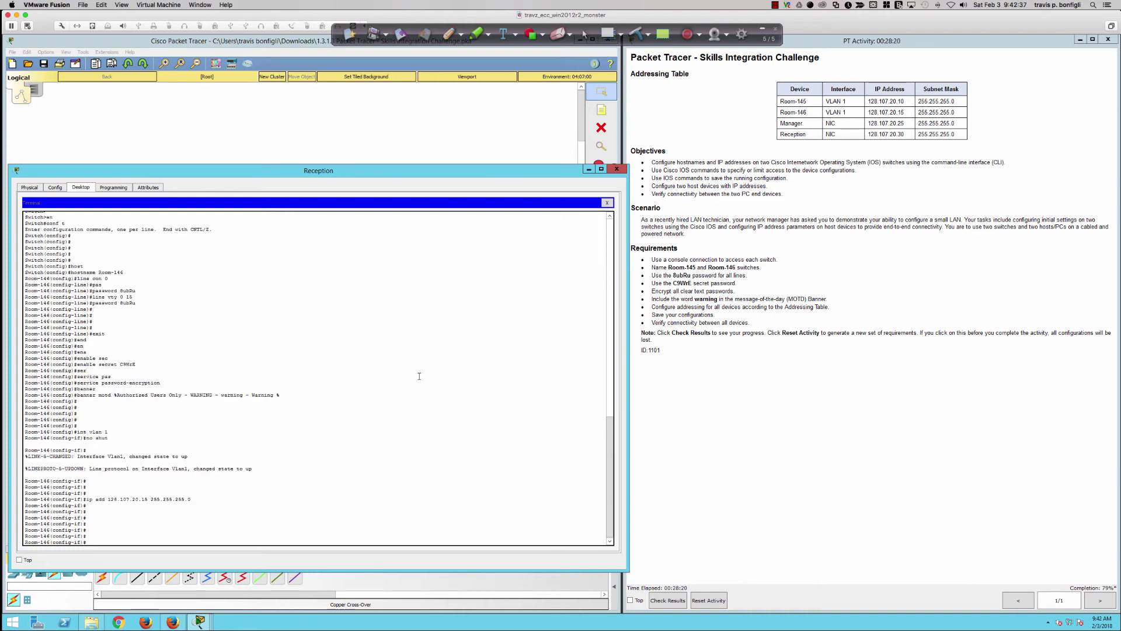
- Exit to privileged mode, save with 'wri mem', and return to the topology
type("end")
key("Return")
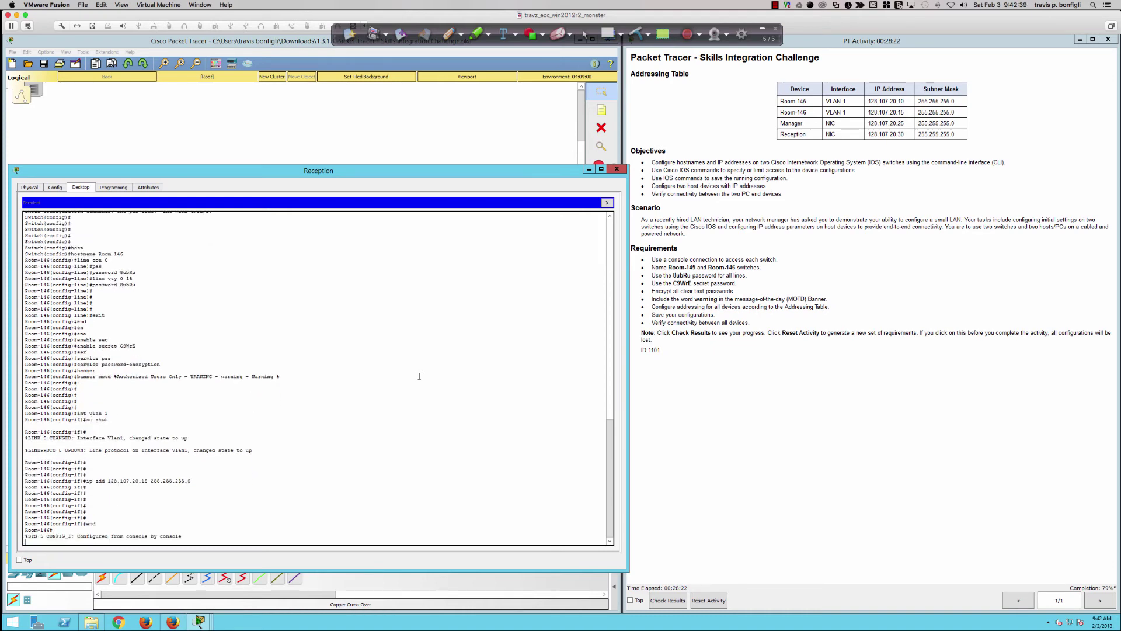
key("Return")
key("Return")
key("Return")
key("Return")
type("wri mem")
key("Return")
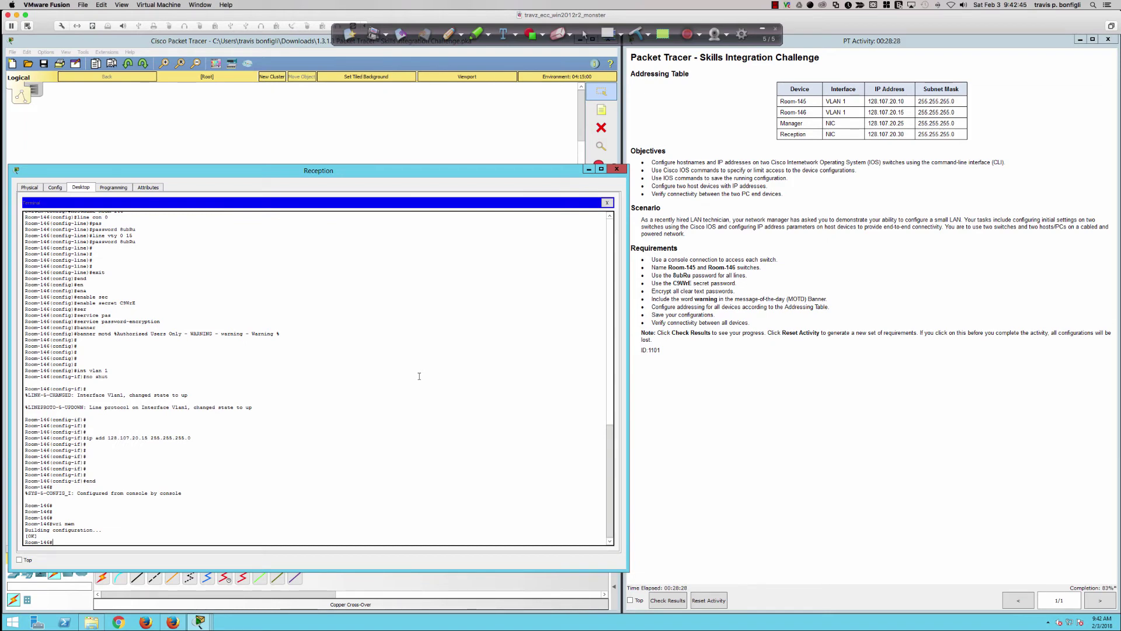
key("Return")
key("Return")
key("Return")
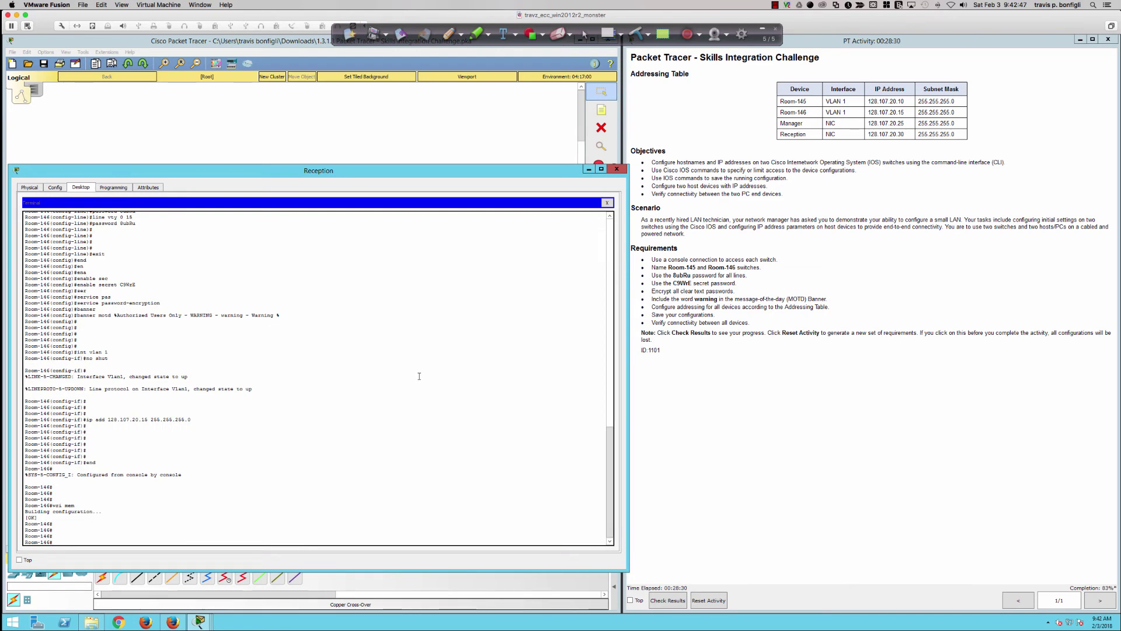
left_click(372, 127)
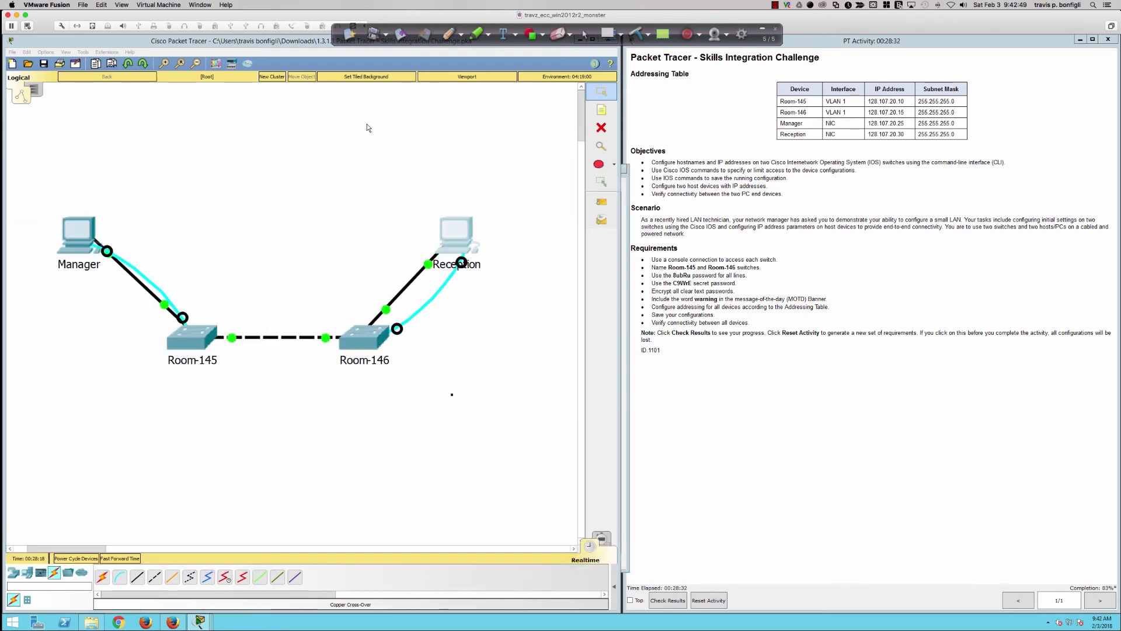
- Open the Manager PC and bring up its Desktop IP Configuration page
left_click(86, 236)
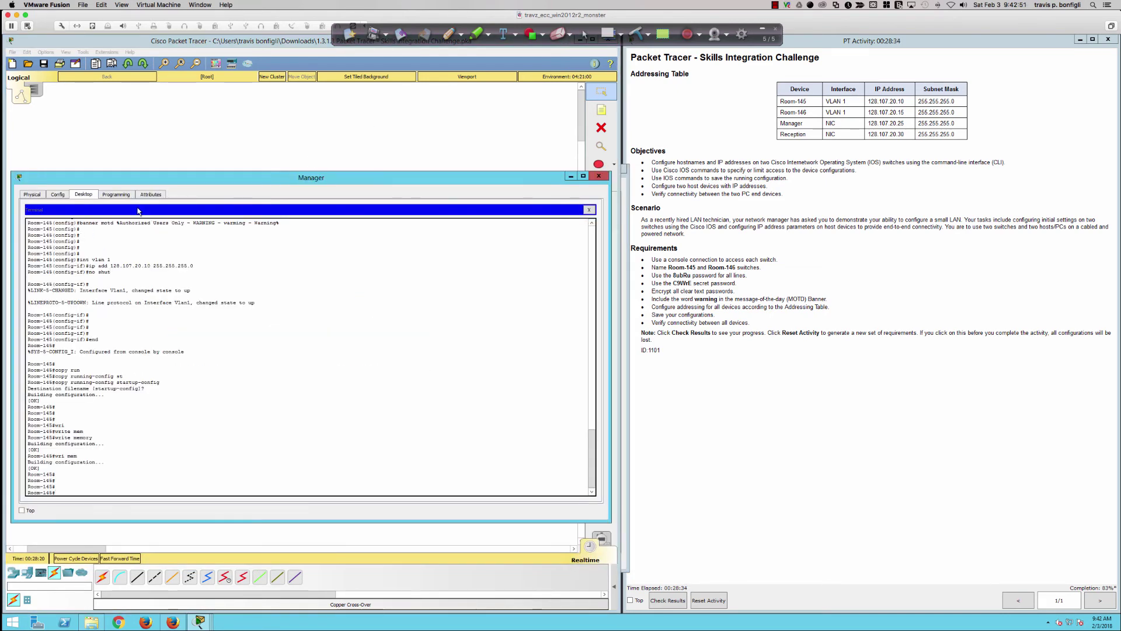
left_click(588, 209)
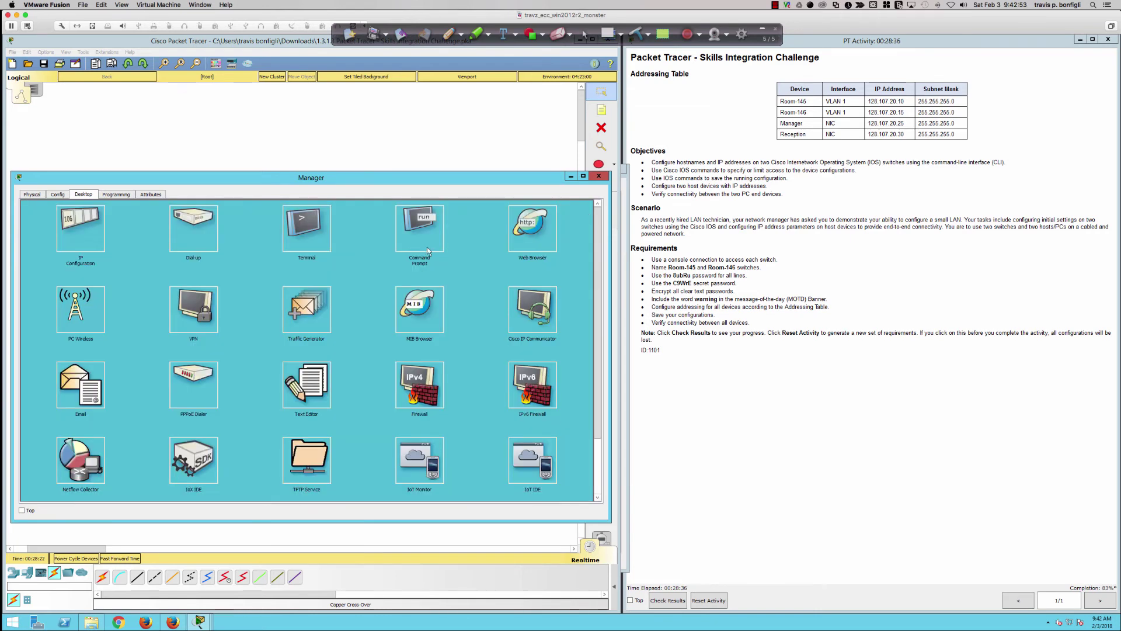
left_click(426, 231)
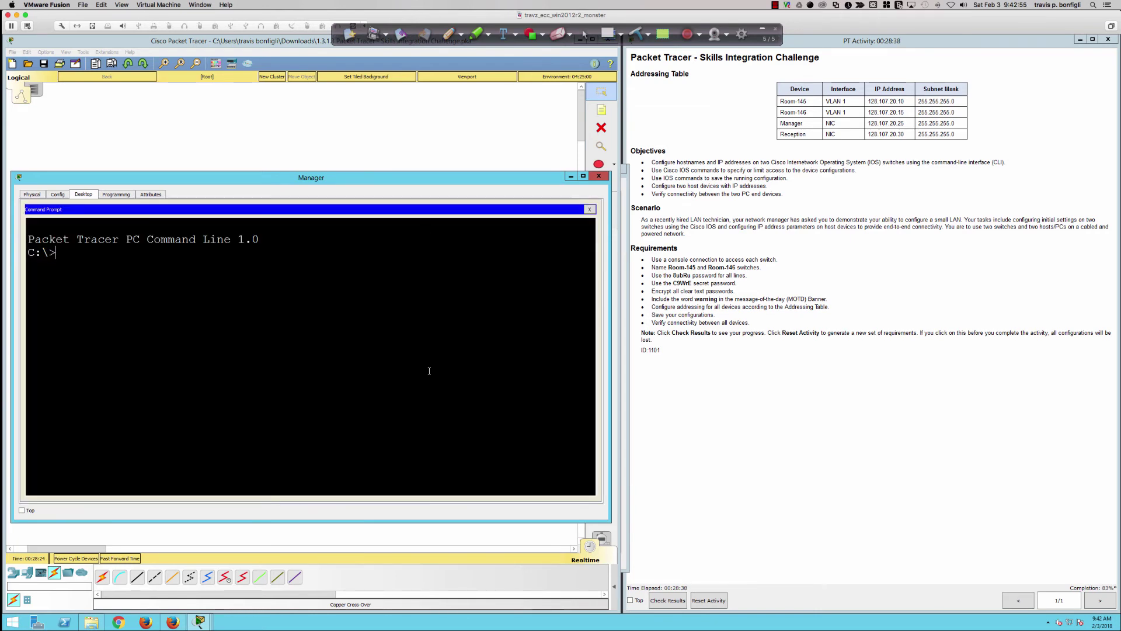
type("ping")
left_click(590, 210)
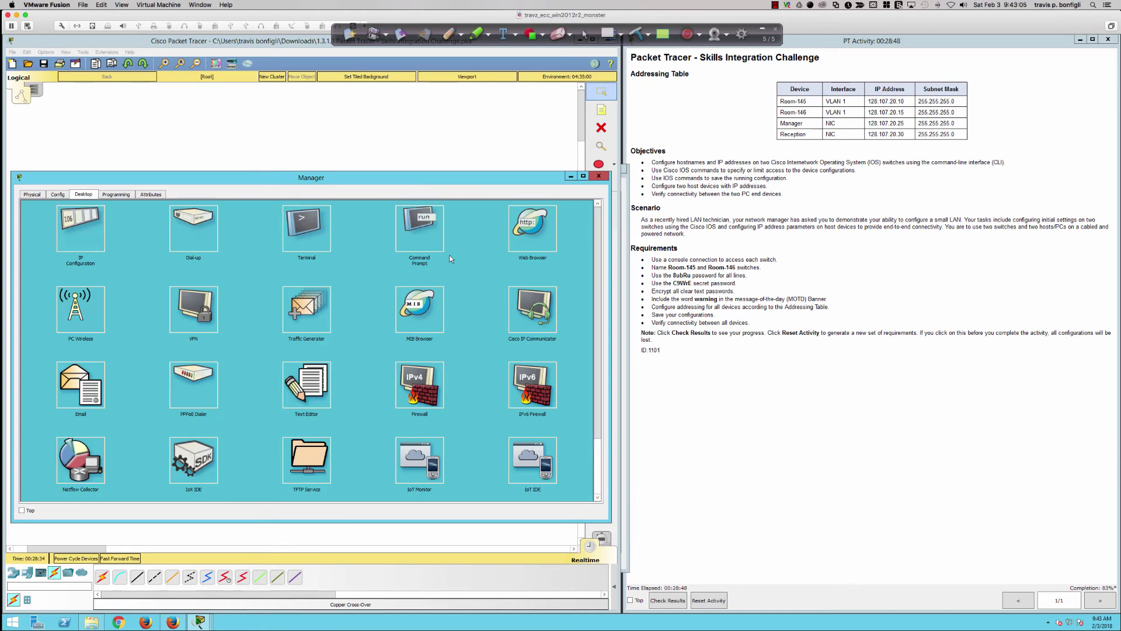
left_click(100, 234)
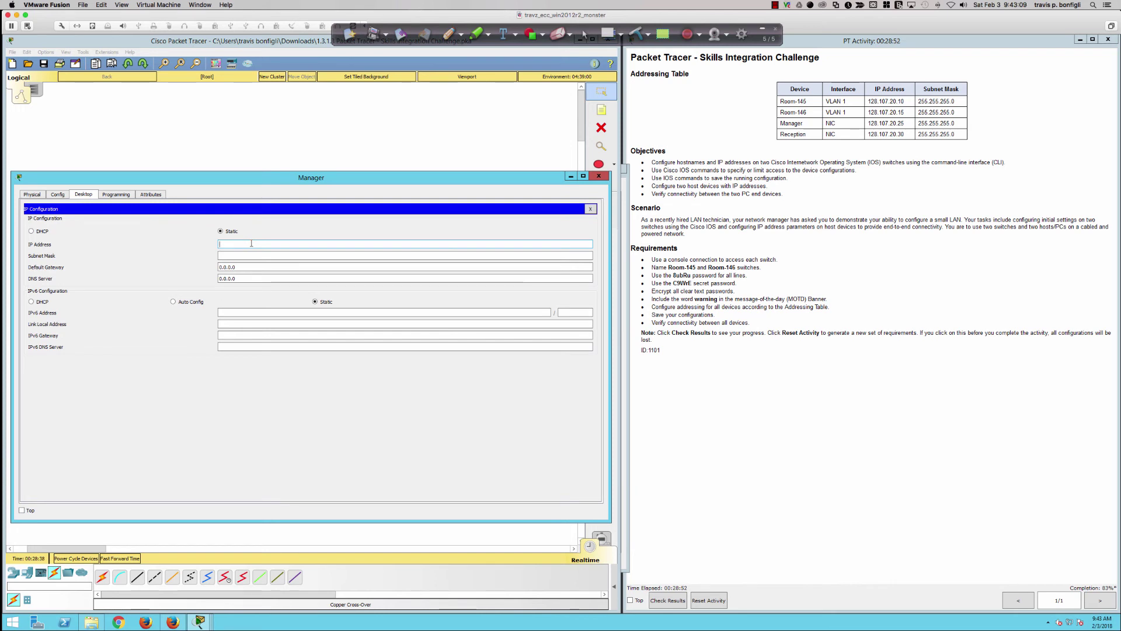
- Enter IP address 128.107.20.25 and subnet mask 255.255.255.0 on the Manager PC
type("128.107.20.25")
key("Tab")
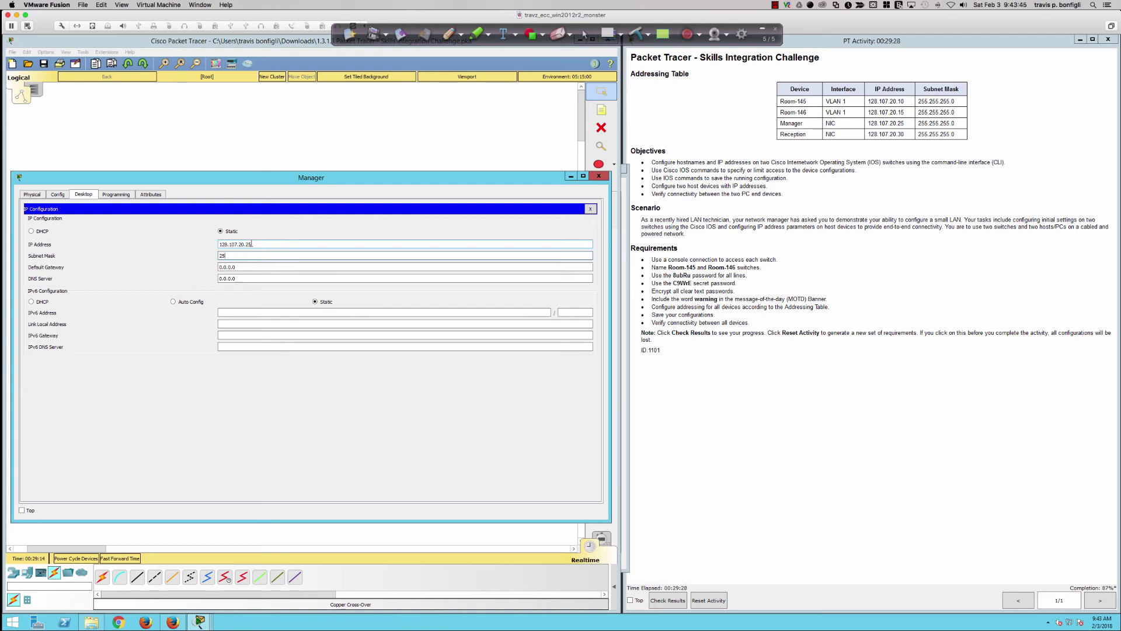
type("5.255.255.0")
key("Tab")
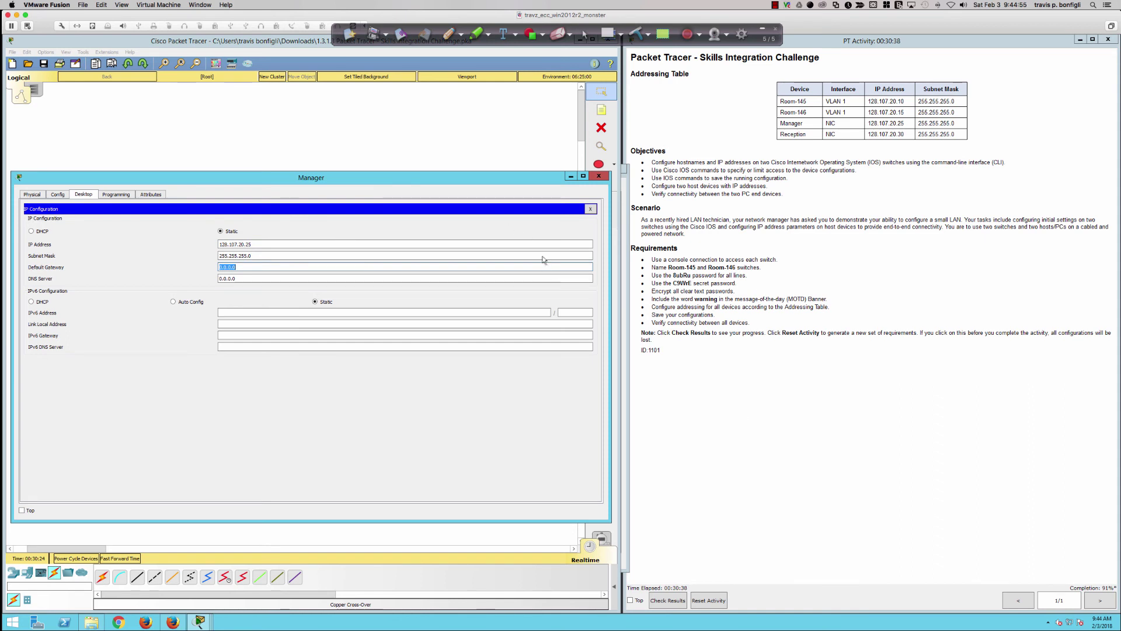
- From Manager's command prompt, ping 128.107.20.10 (replies) and 128.107.20.30 (times out)
left_click(590, 209)
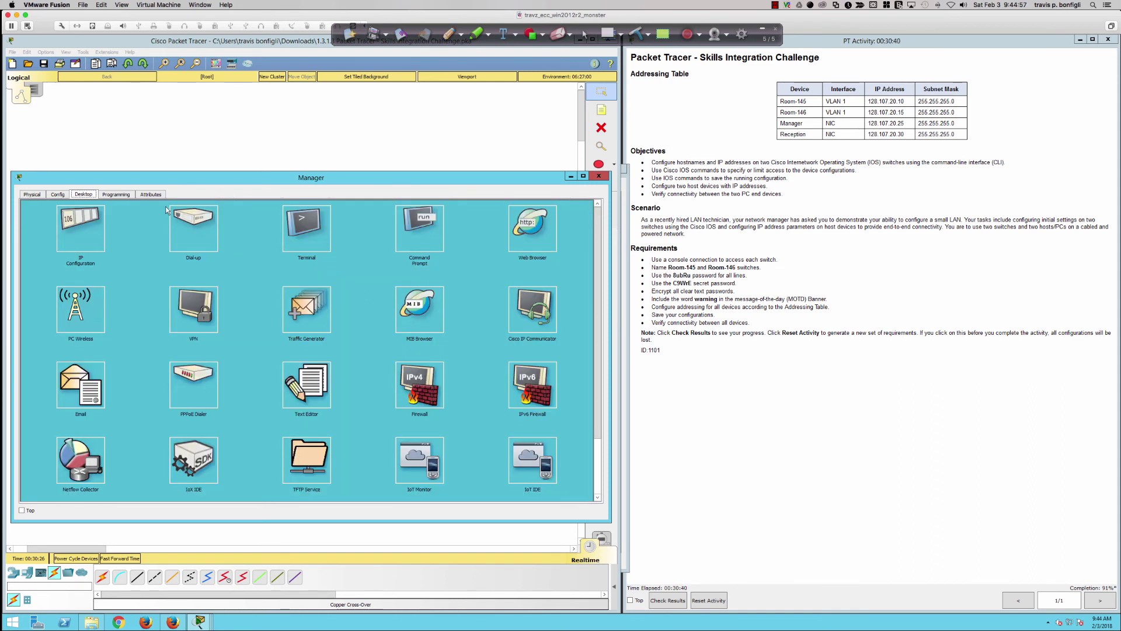
left_click(426, 230)
type("ping ")
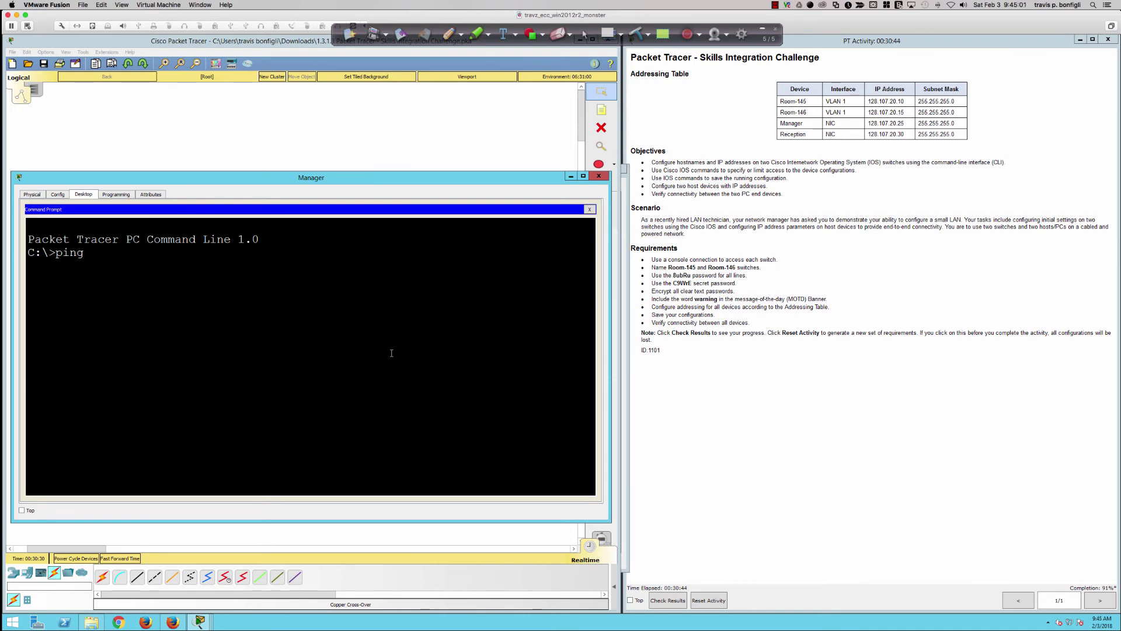
type("128.")
type("107.20.10")
key("Return")
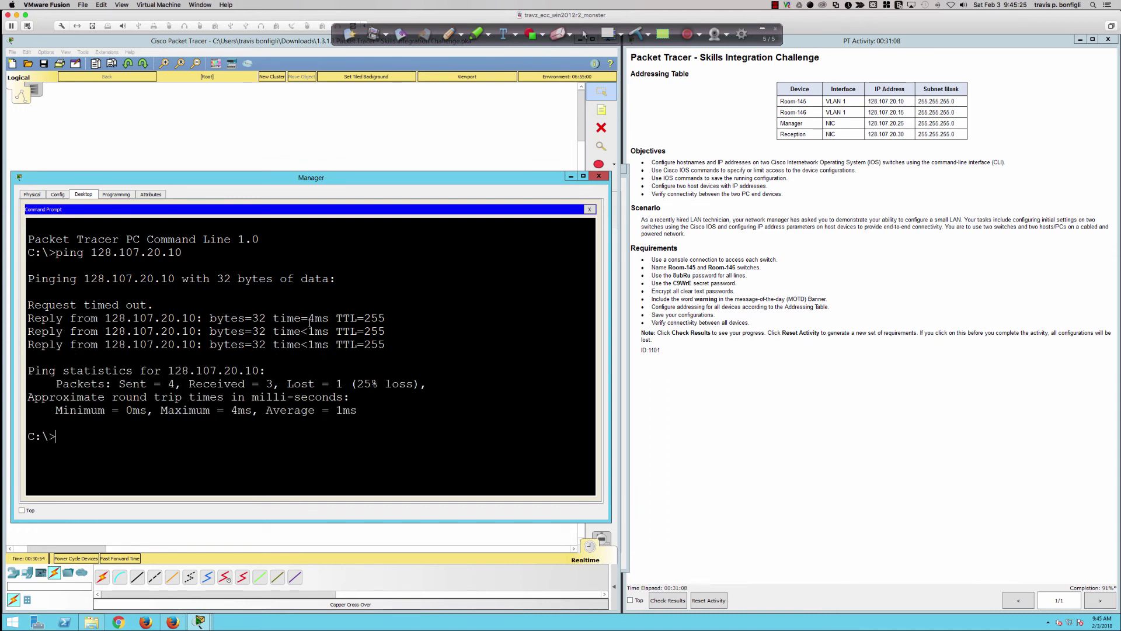
key("Up")
key("BackSpace")
key("BackSpace")
type("30")
key("Return")
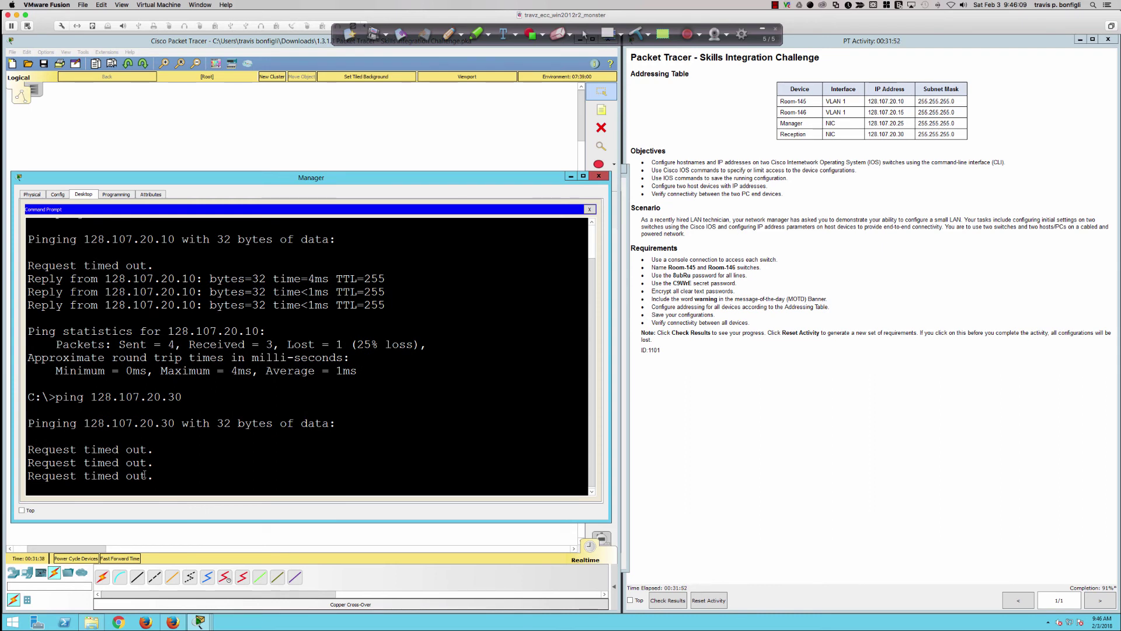
- Ping Room-146 at 128.107.20.15 from the Reception PC's command prompt, then close it
left_click(249, 538)
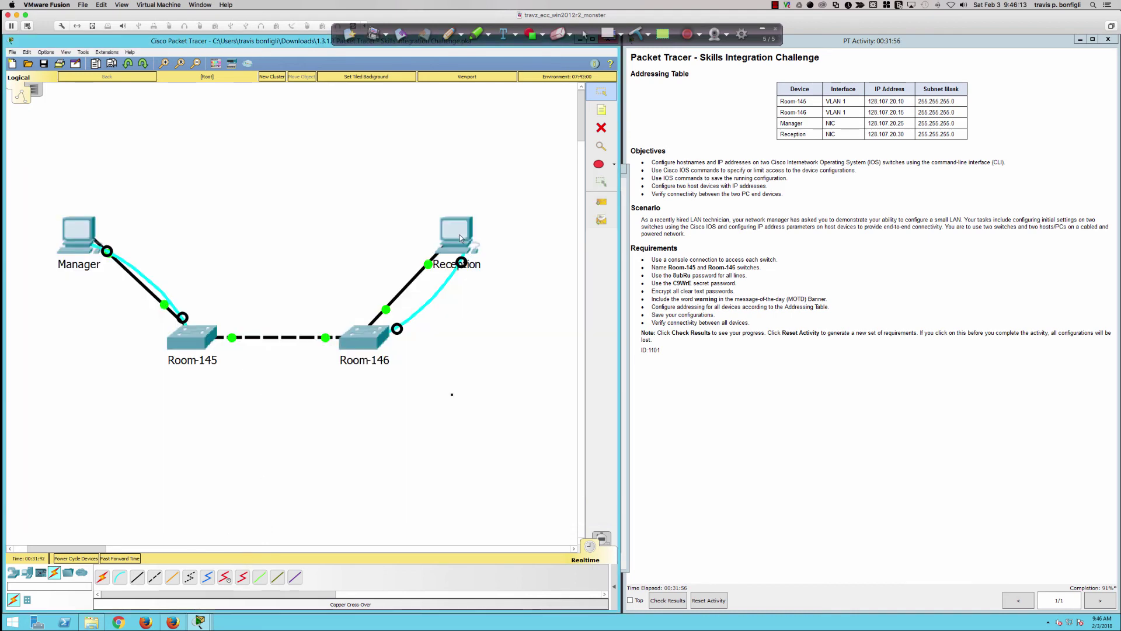
left_click(460, 238)
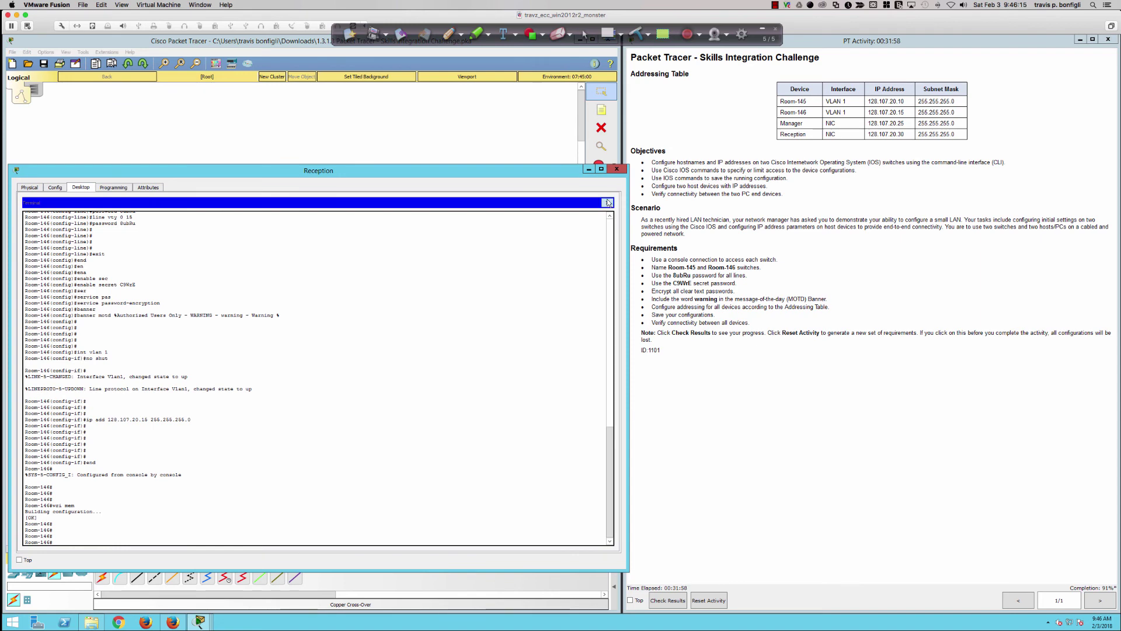
left_click(608, 203)
left_click(433, 230)
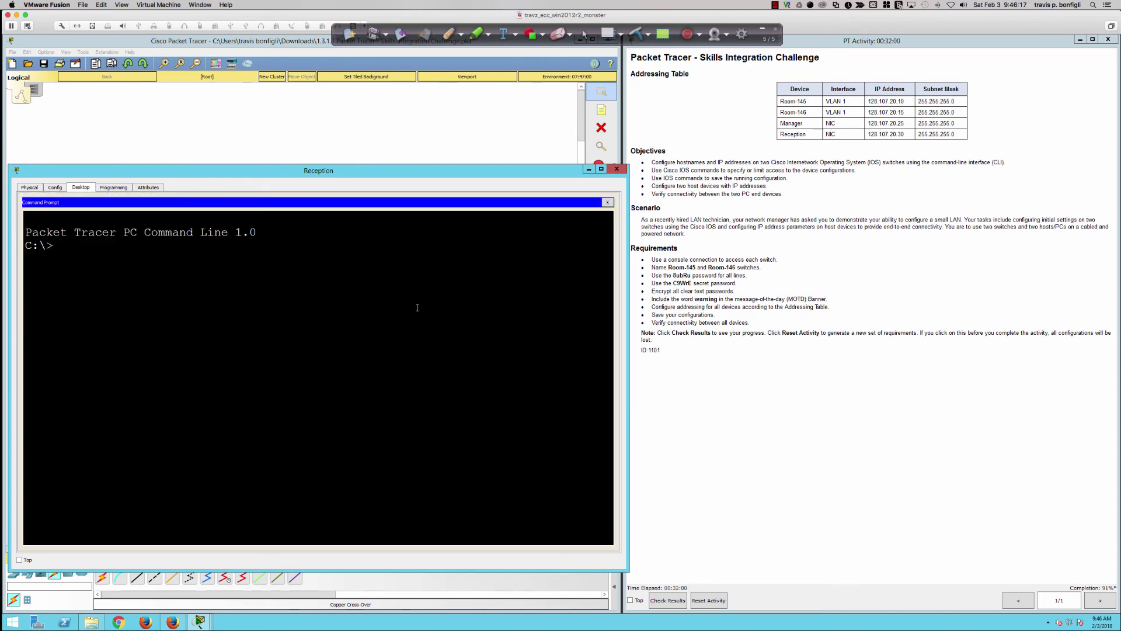
type("ping 128.107.20.15")
key("Return")
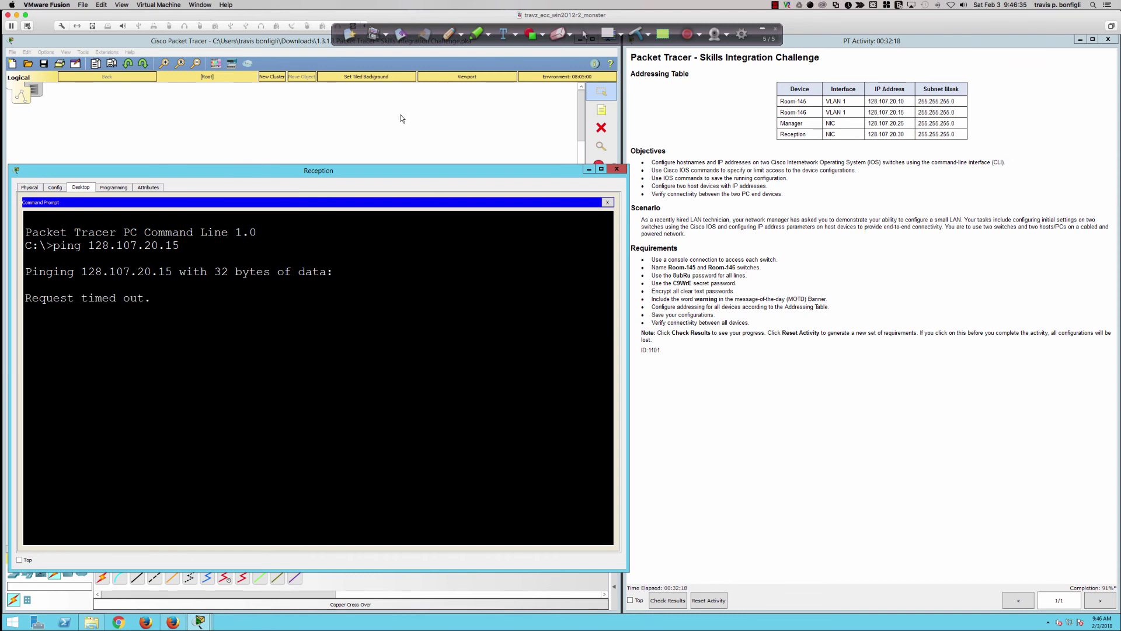
left_click(607, 202)
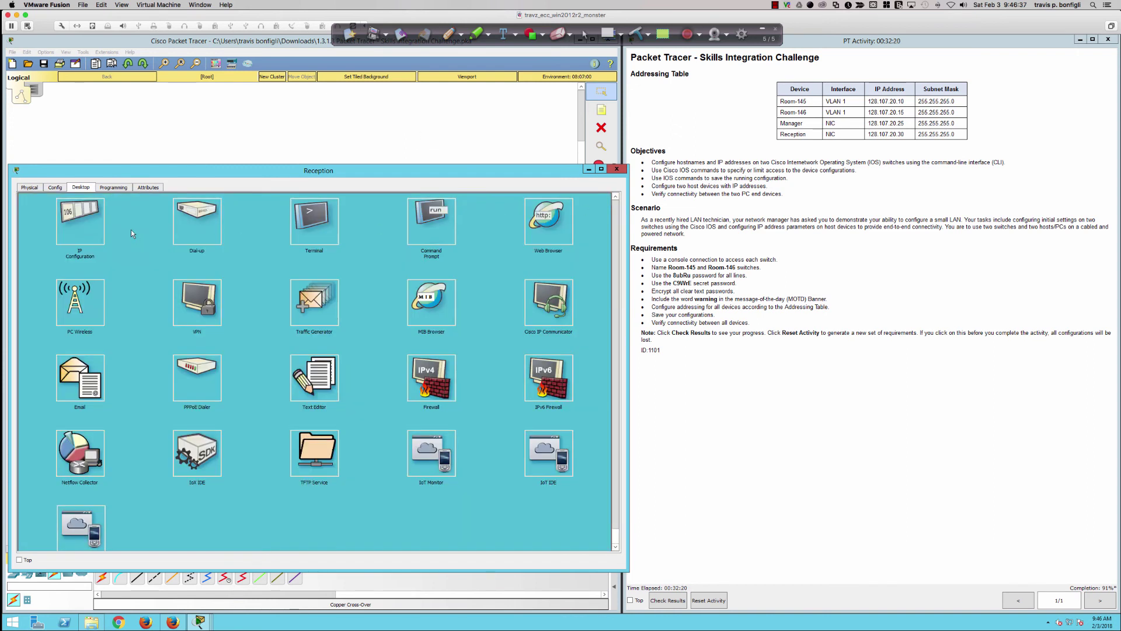
- Set Reception's IP to 128.107.20.30 with mask 255.255.255.0 in IP Configuration
left_click(98, 226)
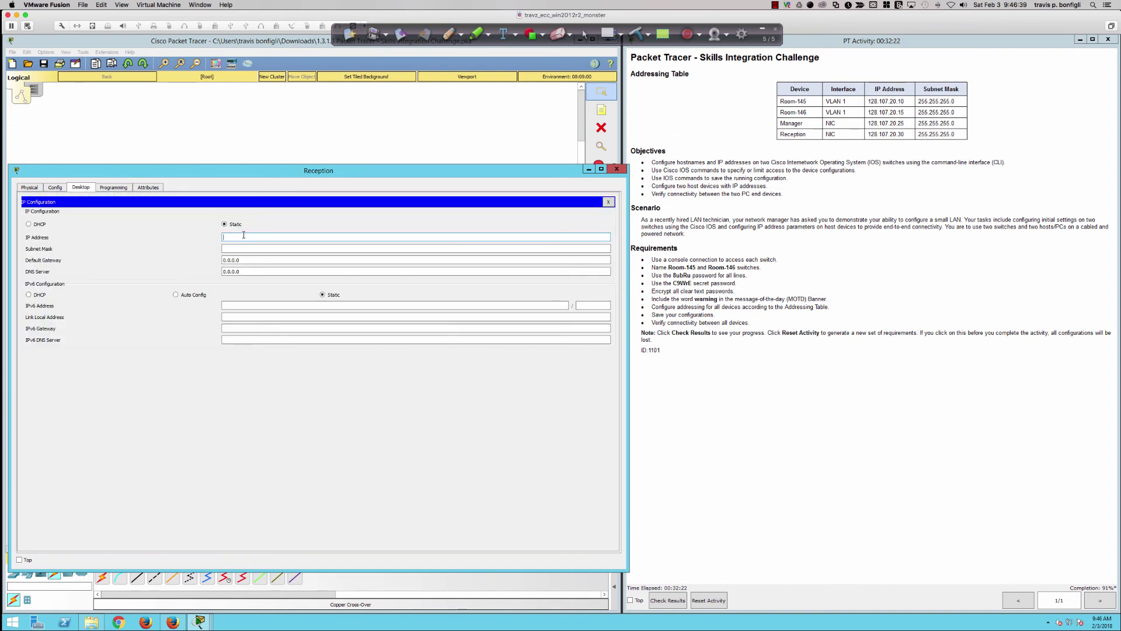
type("128.107.20.30")
key("Tab")
type("255.2")
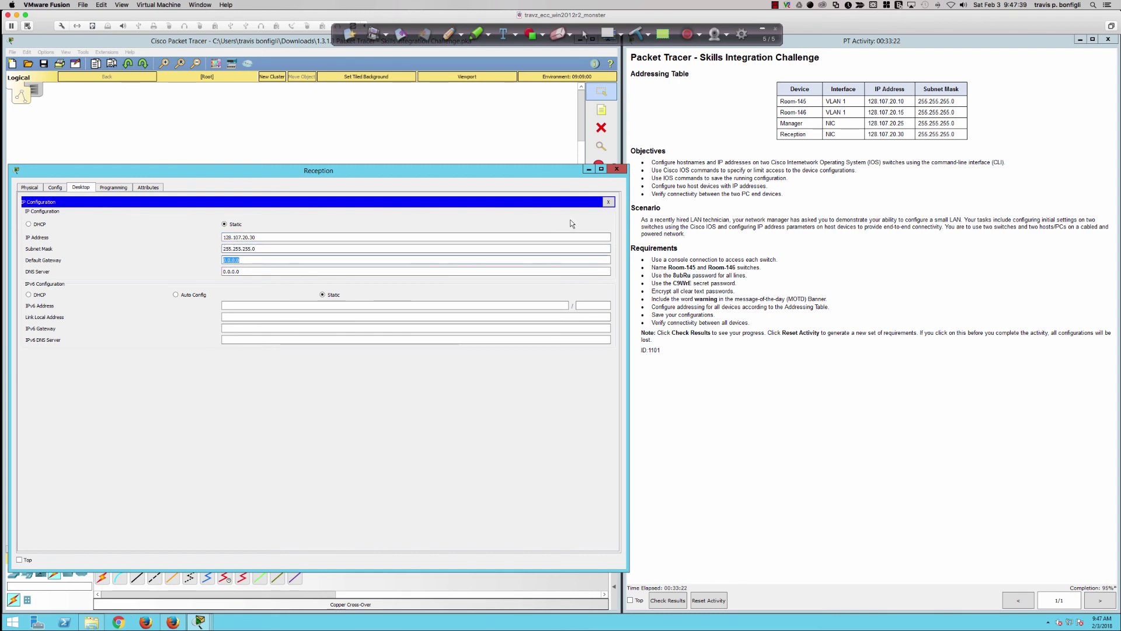
left_click(611, 203)
left_click(447, 215)
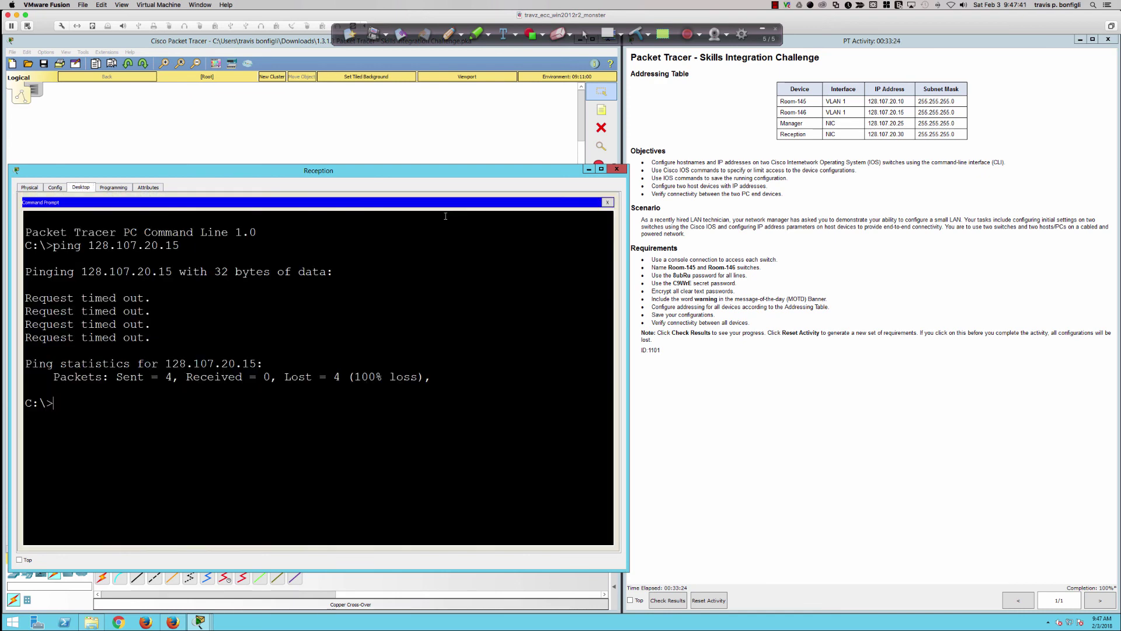
- Check the Manager PC's IP address settings and close its window
left_click(469, 135)
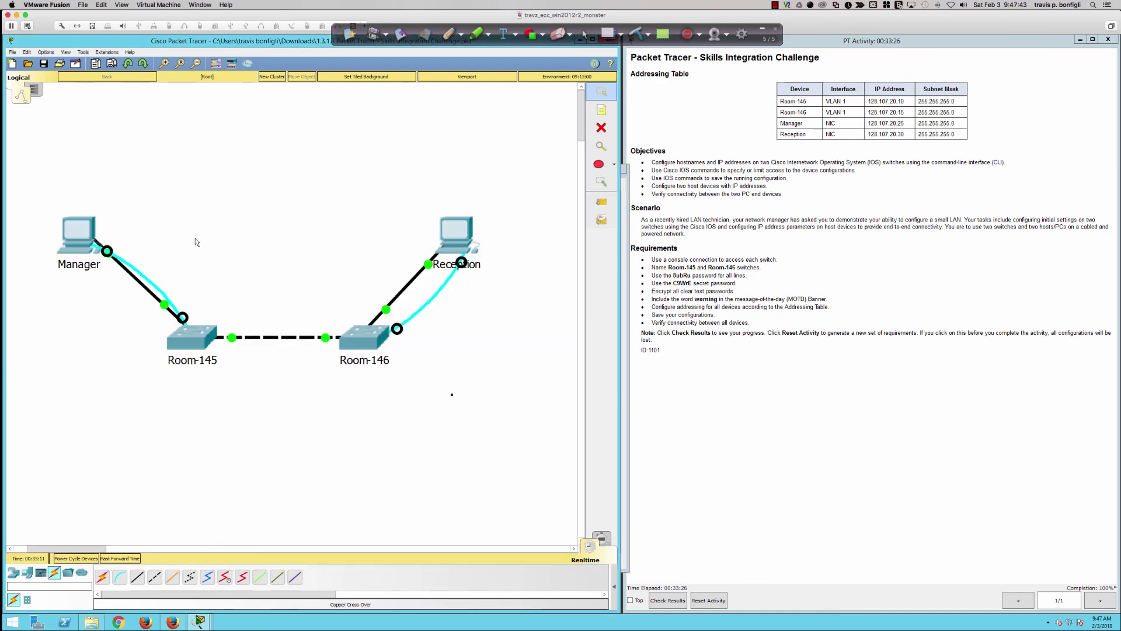
left_click(79, 232)
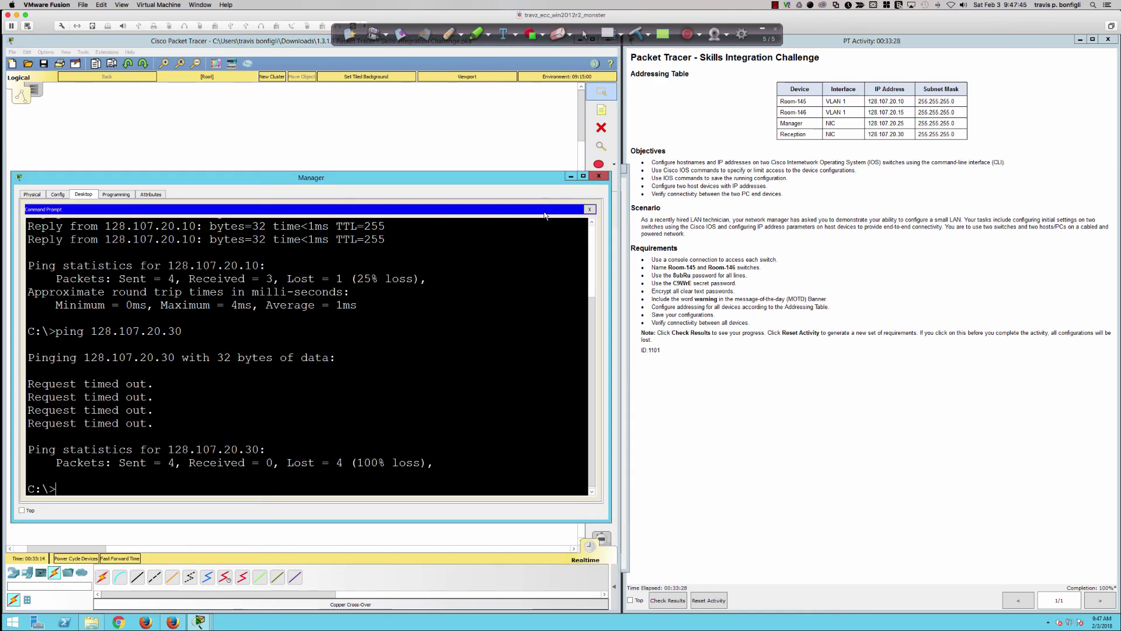
left_click(589, 209)
left_click(85, 232)
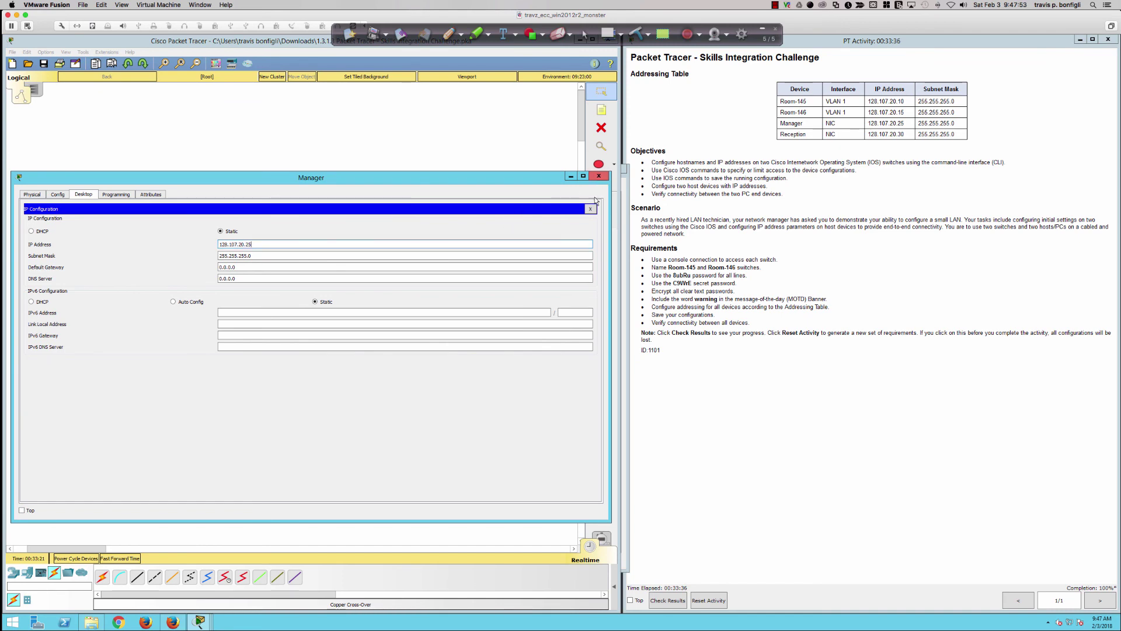
left_click(598, 176)
- From Reception, ping 128.107.20.15 and 128.107.20.10, both getting replies
left_click(460, 242)
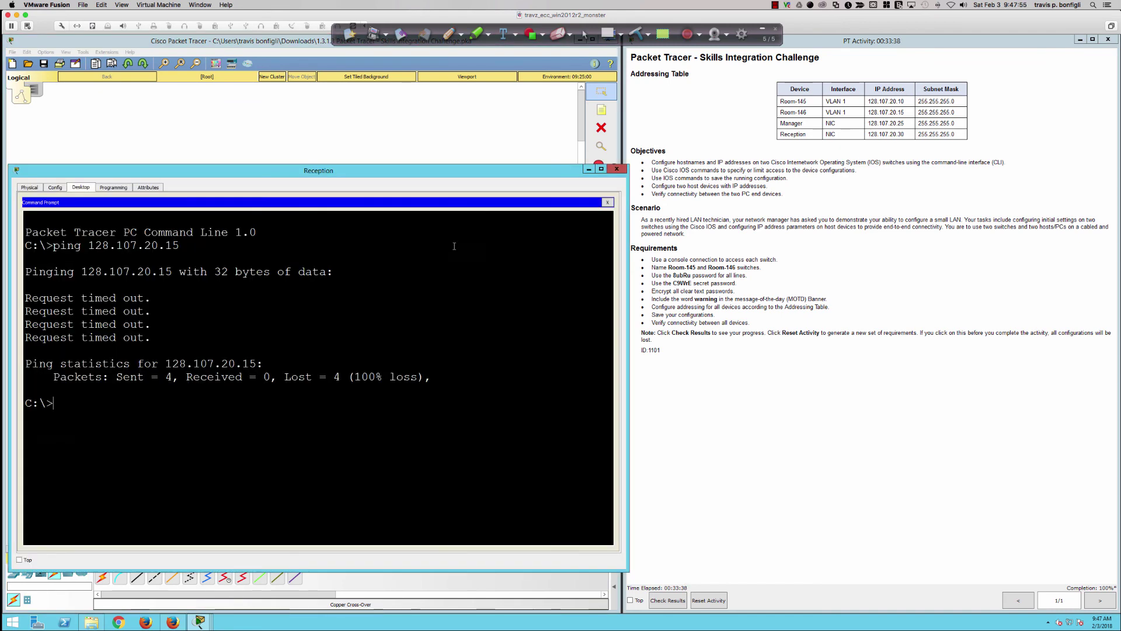
type("ping 128.107.20.15")
key("Return")
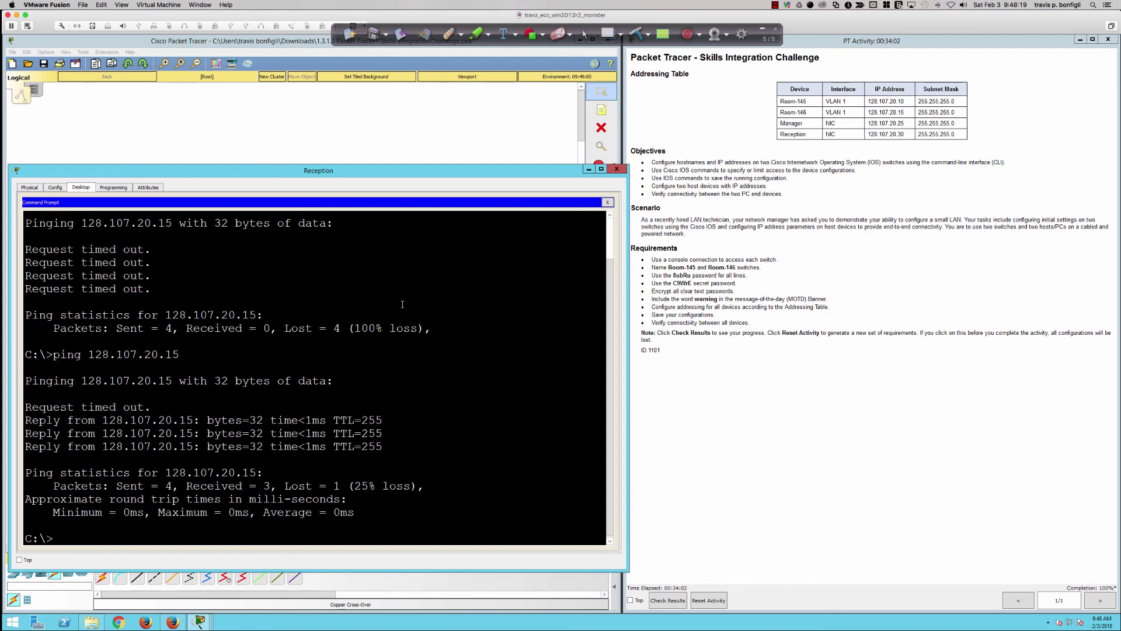
key("Up")
key("BackSpace")
type("07.20.10")
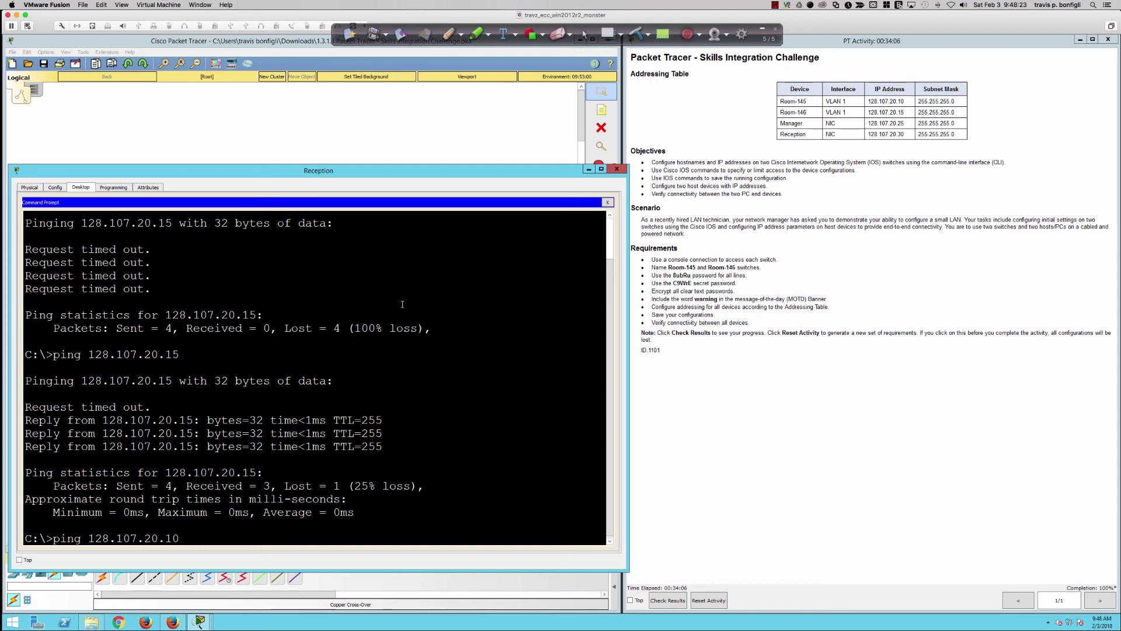
key("Return")
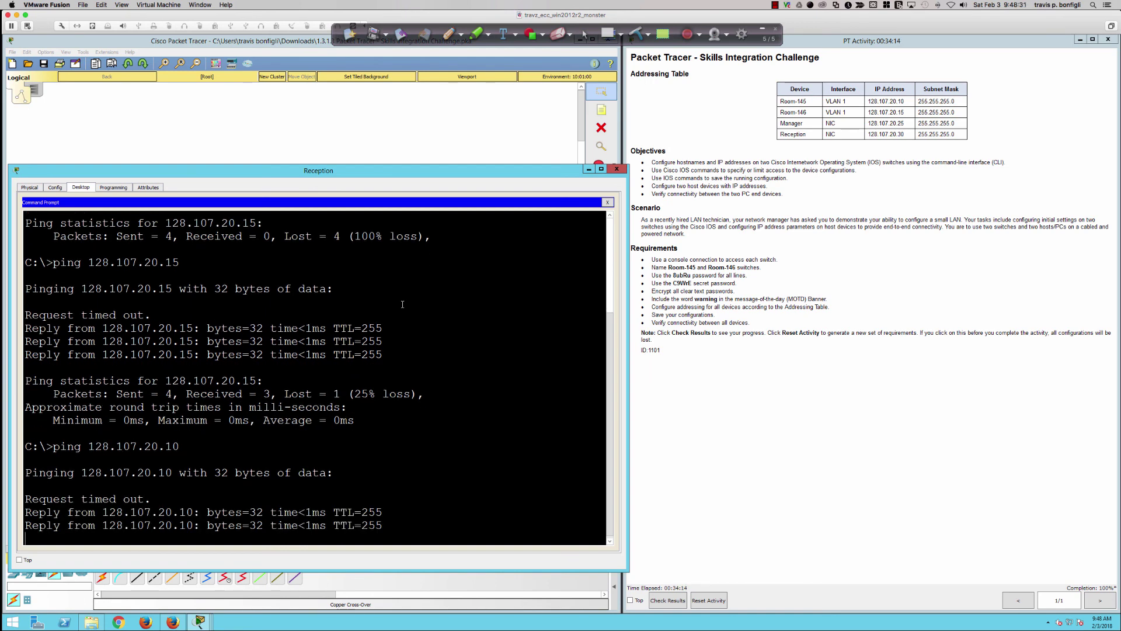
left_click(457, 124)
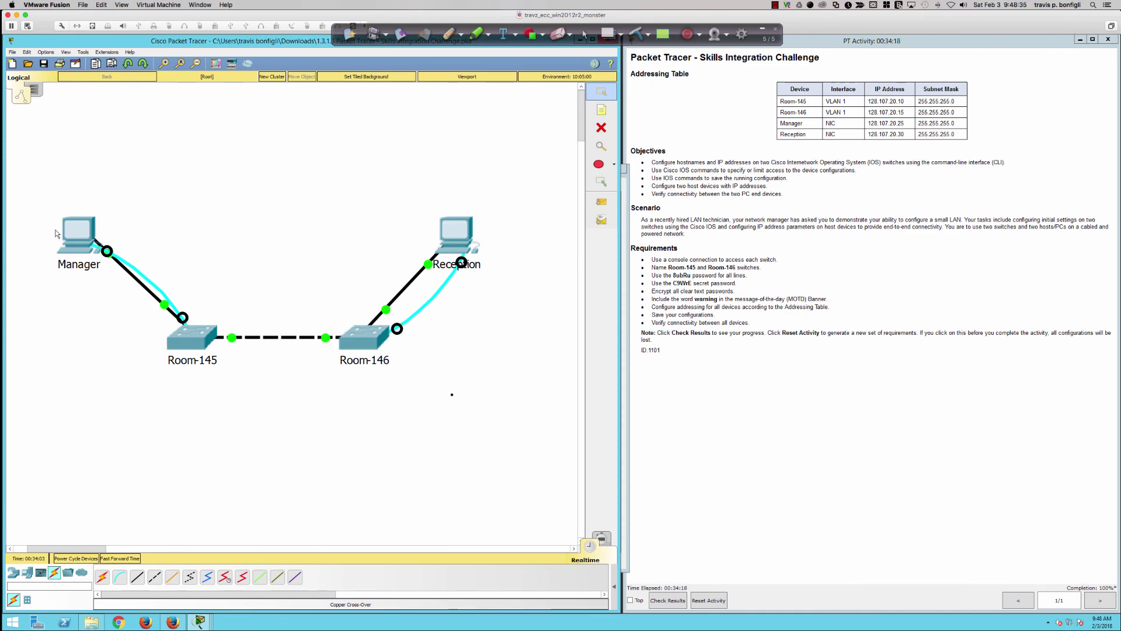
- Ping the Manager at 128.107.20.25 from Reception's command prompt
left_click(69, 234)
left_click(417, 223)
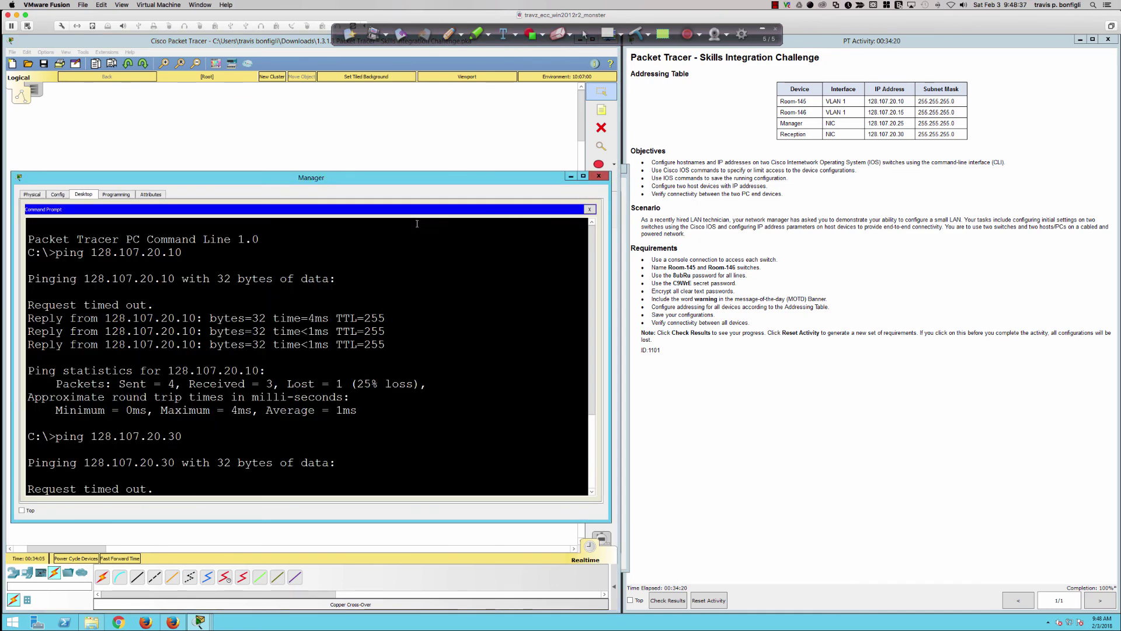
key("Up")
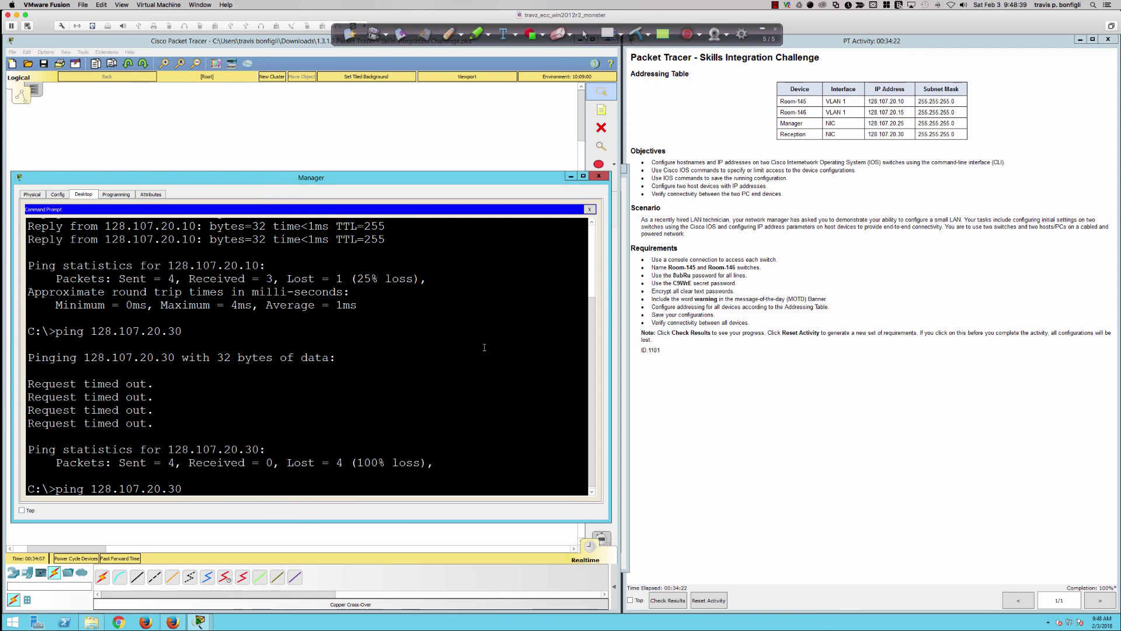
left_click(512, 135)
left_click(460, 231)
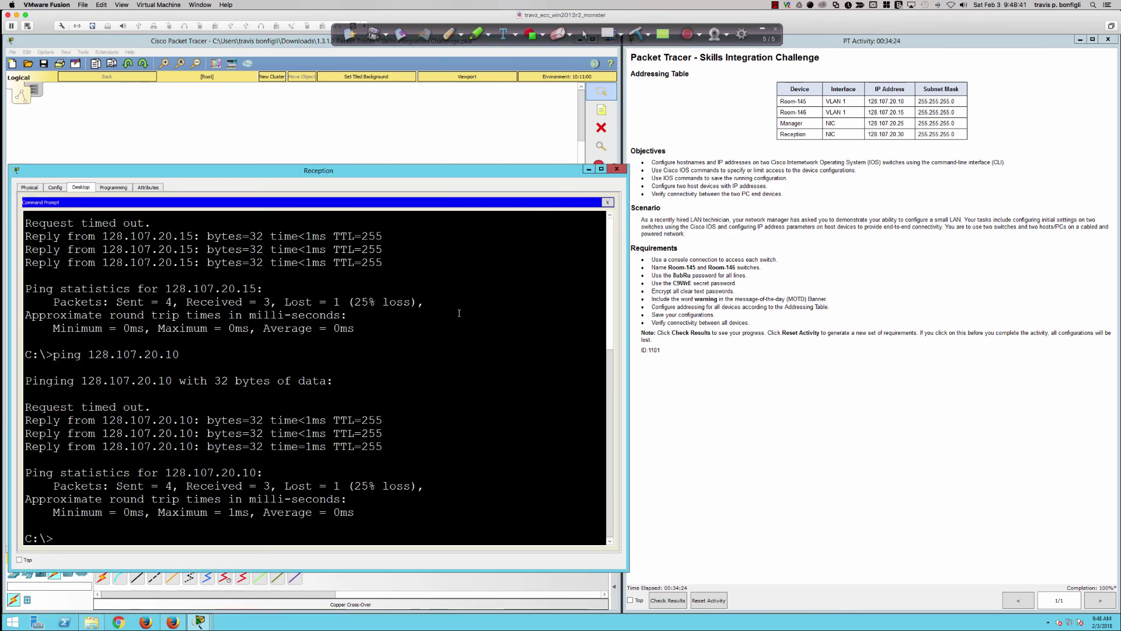
key("Up")
key("BackSpace")
key("BackSpace")
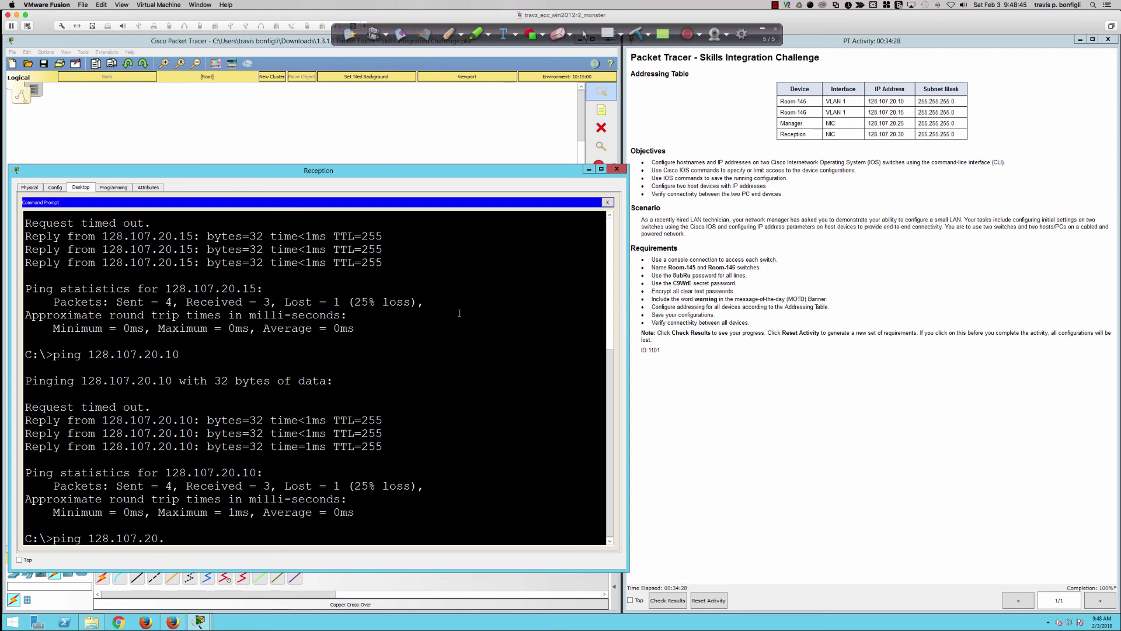
type("25")
key("Return")
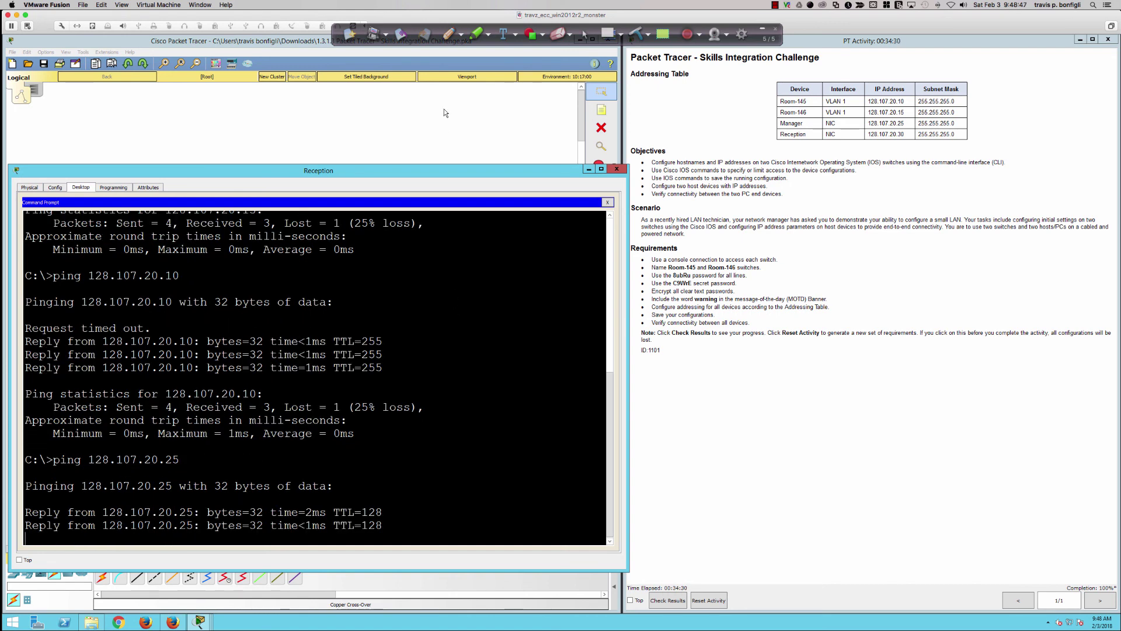
left_click(443, 109)
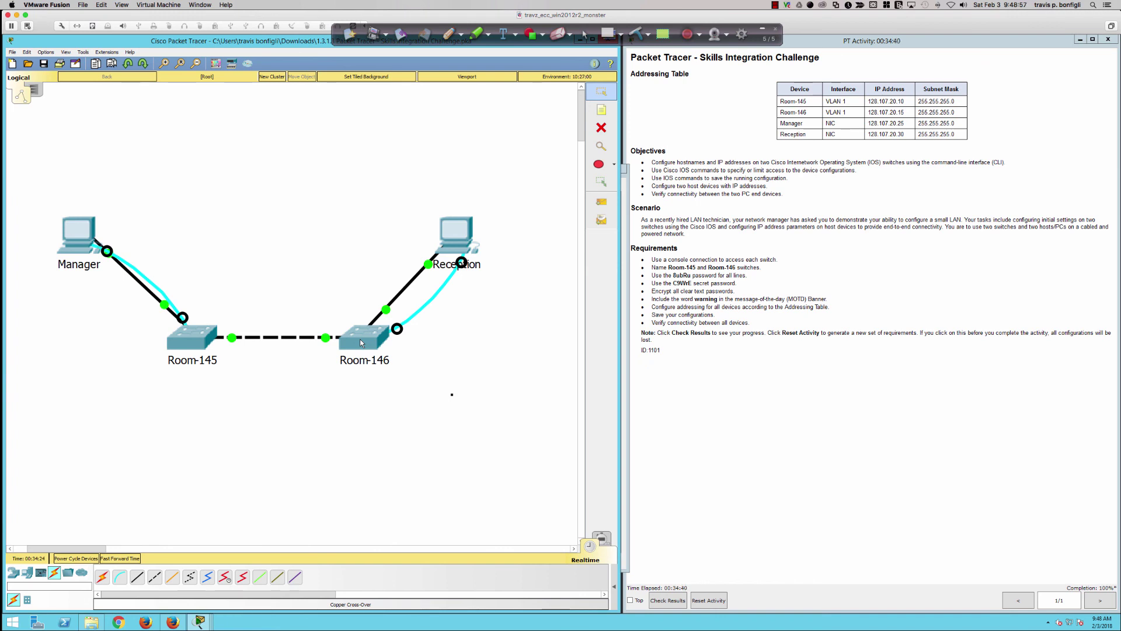
- From the Manager PC, ping Reception at 128.107.20.30 and then 128.107.20.15
left_click(94, 257)
key("Return")
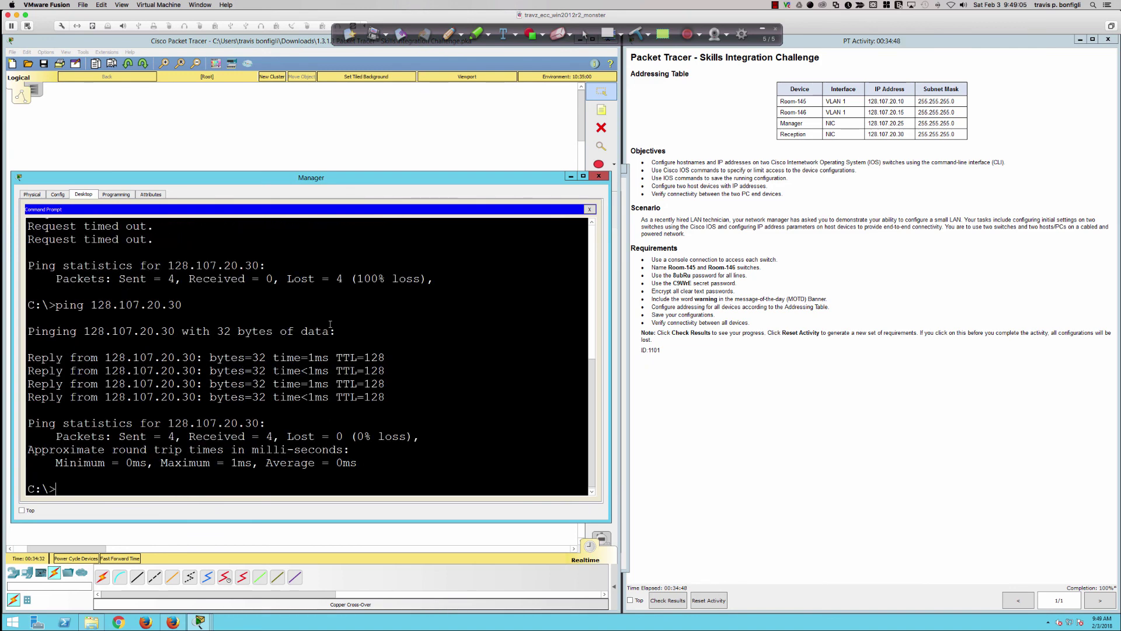
key("Up")
key("BackSpace")
key("BackSpace")
type("15")
key("Return")
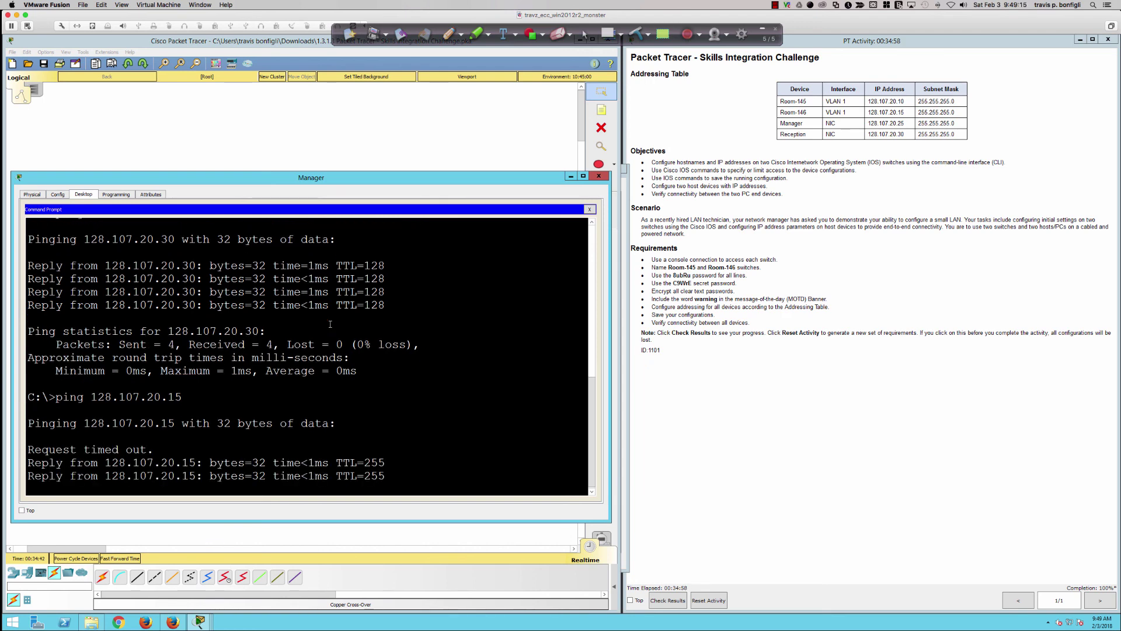
- Edit the recalled ping to 128.107.20.10, confirm the reply, and close the Manager window
key("Up")
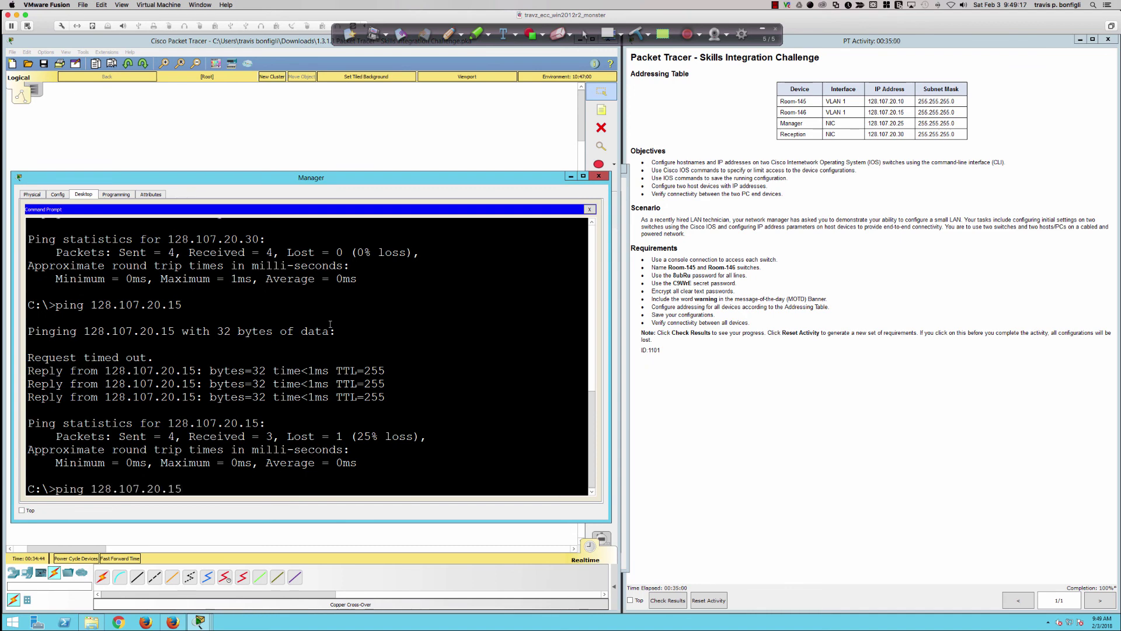
key("BackSpace")
type("0")
key("Return")
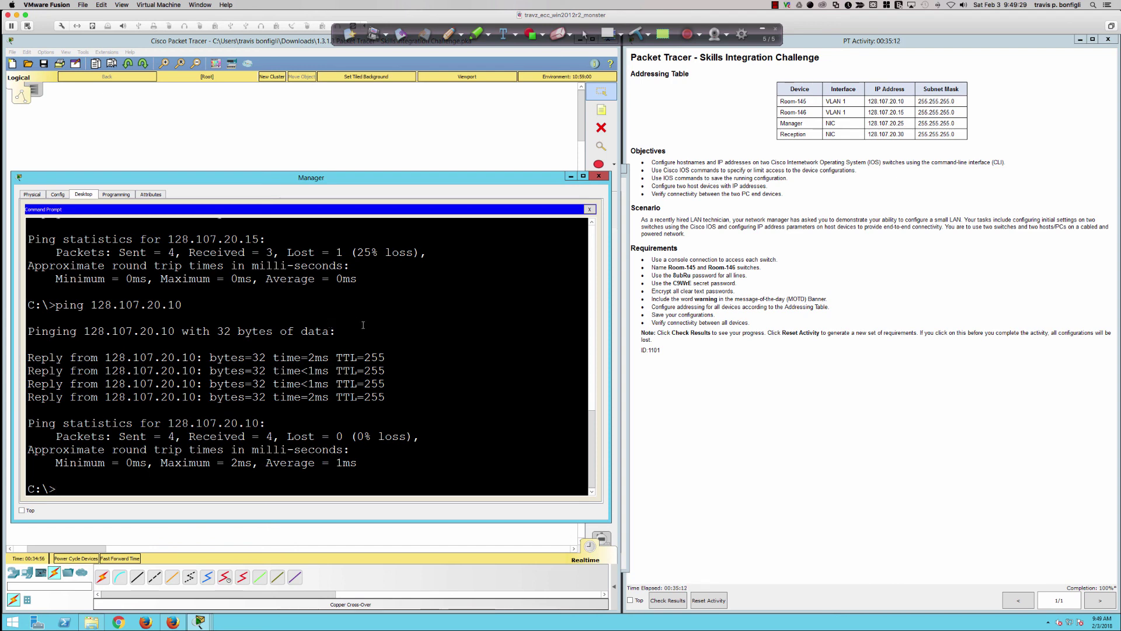
left_click(437, 162)
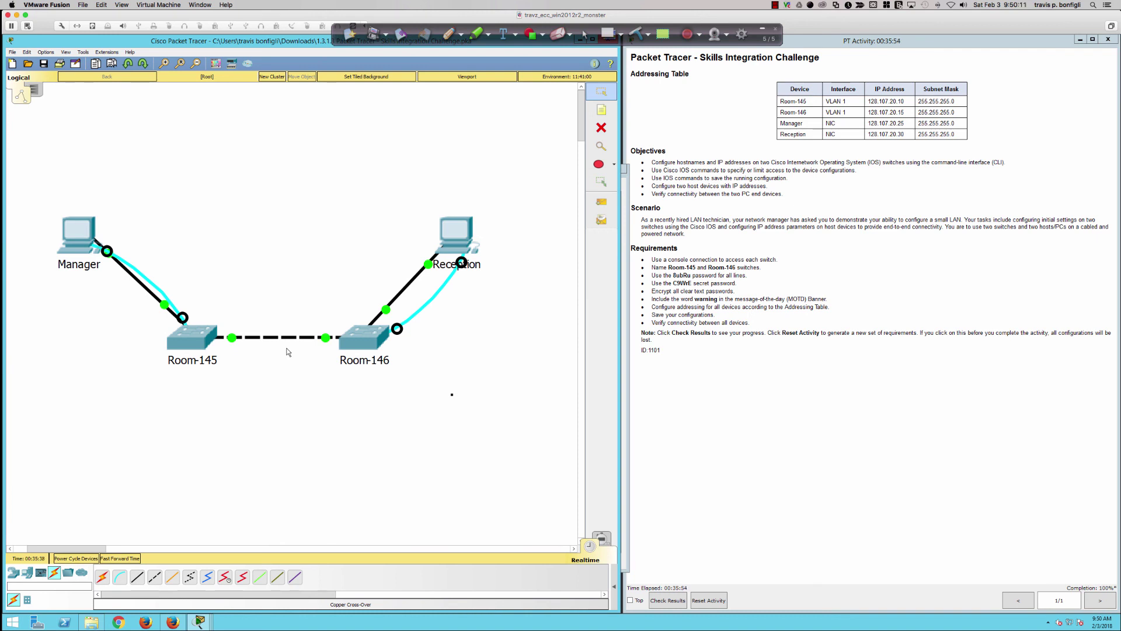
- Switch from Packet Tracer to the presentation showing the Cisco course title slide
key("super+Tab")
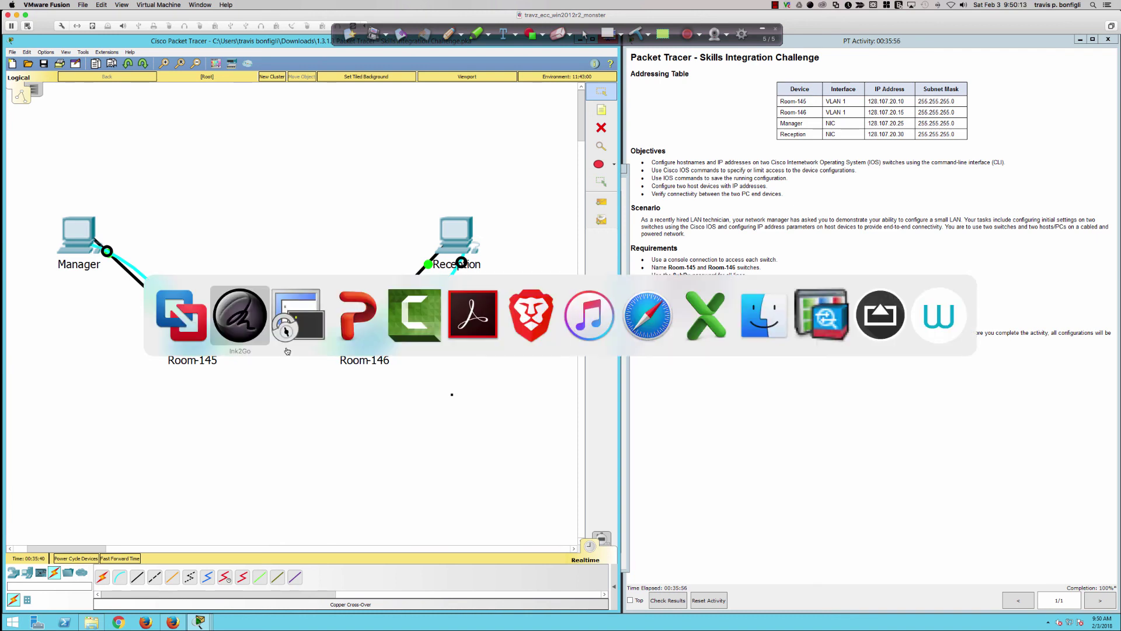
key("super+Tab")
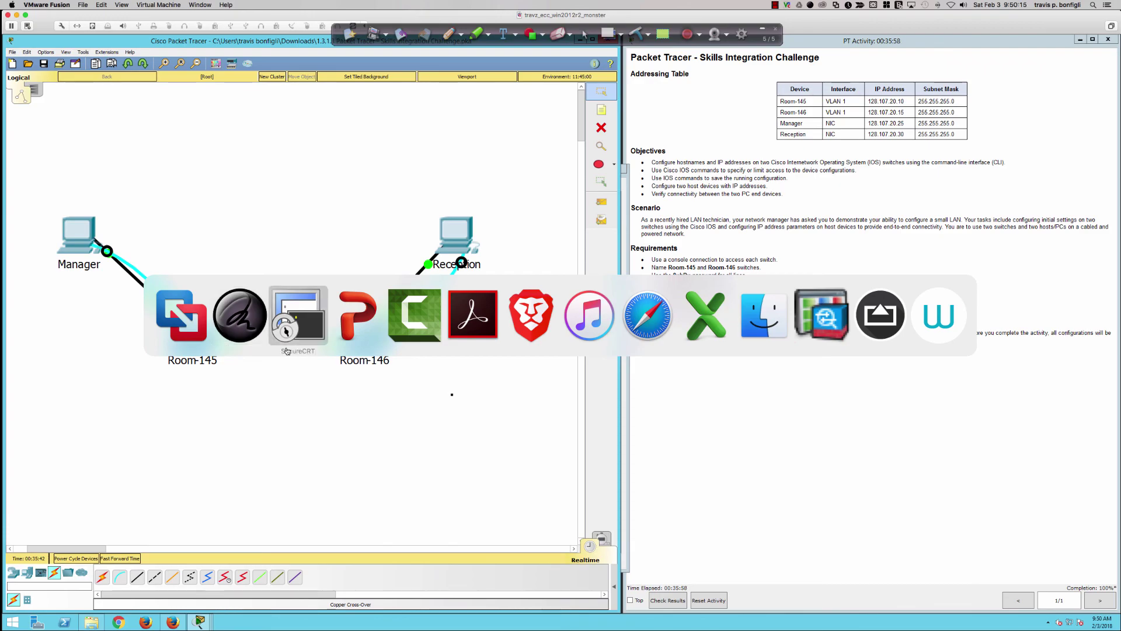